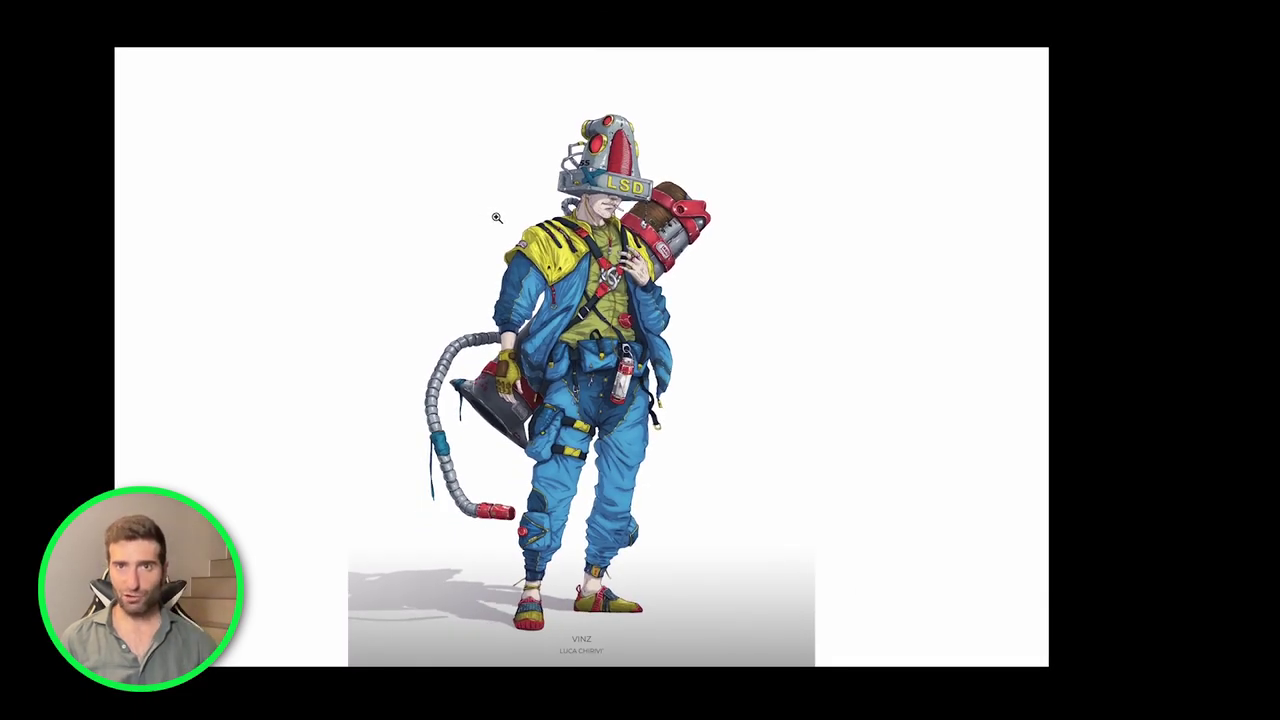
# Step: Examine the finished character illustration in VINZ.psd closely, from the helmet down to the shoes
pyautogui.press('f')
pyautogui.moveTo(520, 214); pyautogui.dragTo(526, 217)
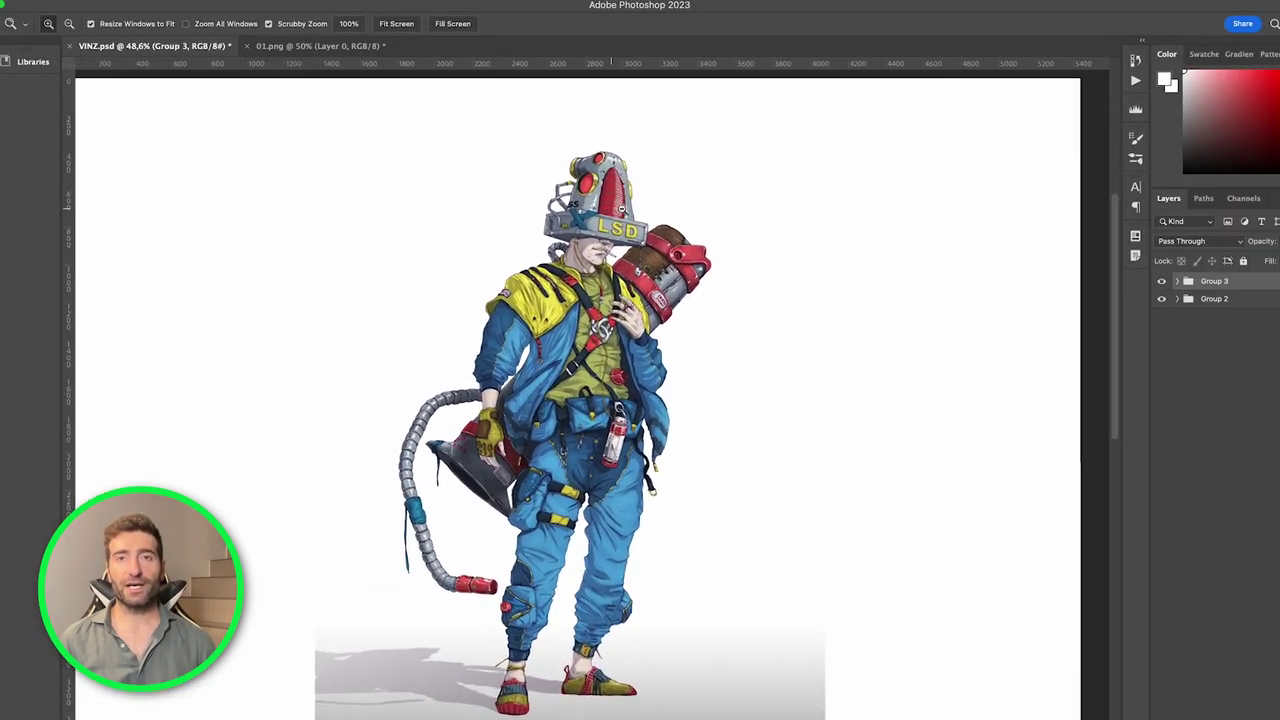
pyautogui.scroll(5, 605, 347)
pyautogui.scroll(-5, 605, 347)
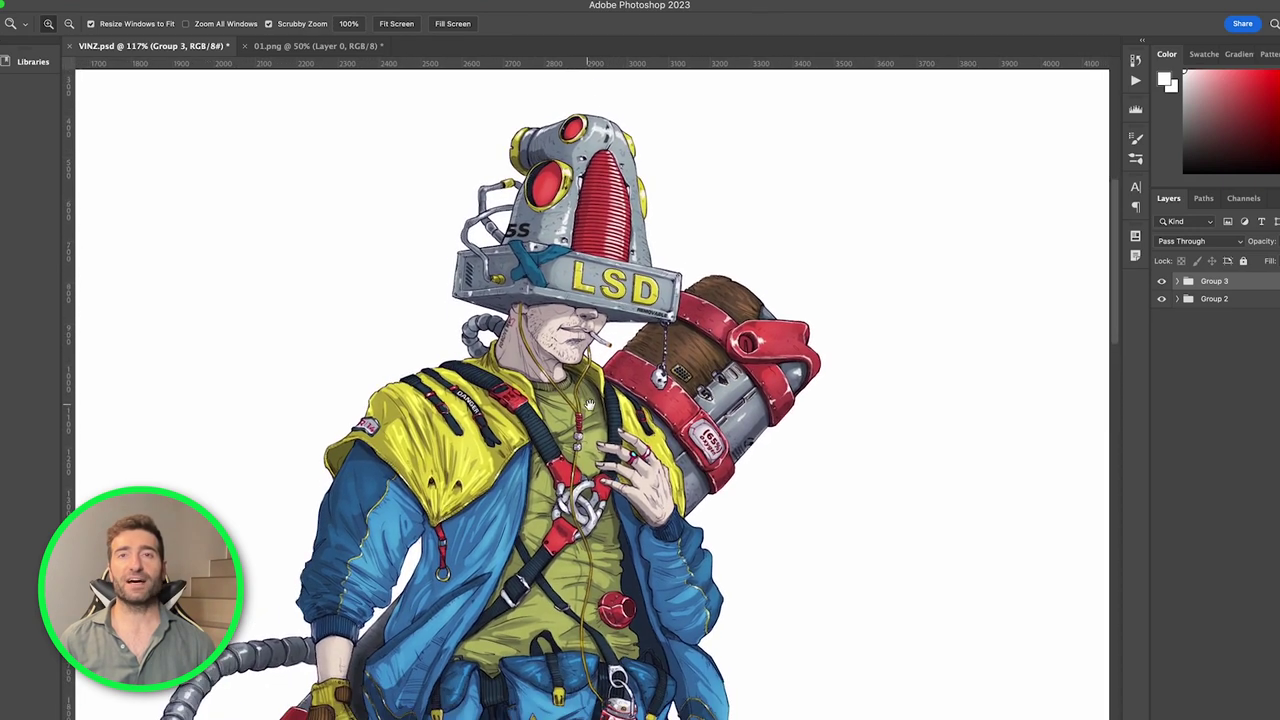
pyautogui.scroll(-7, 593, 415)
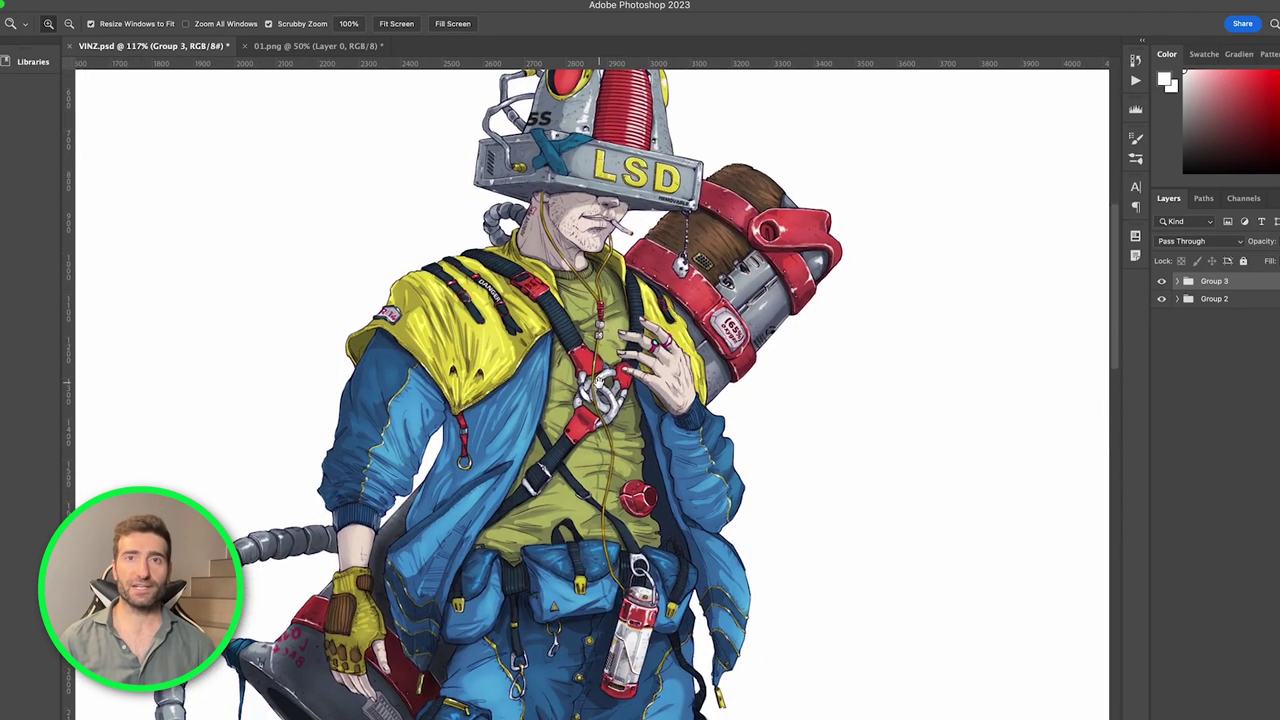
pyautogui.scroll(-14, 618, 374)
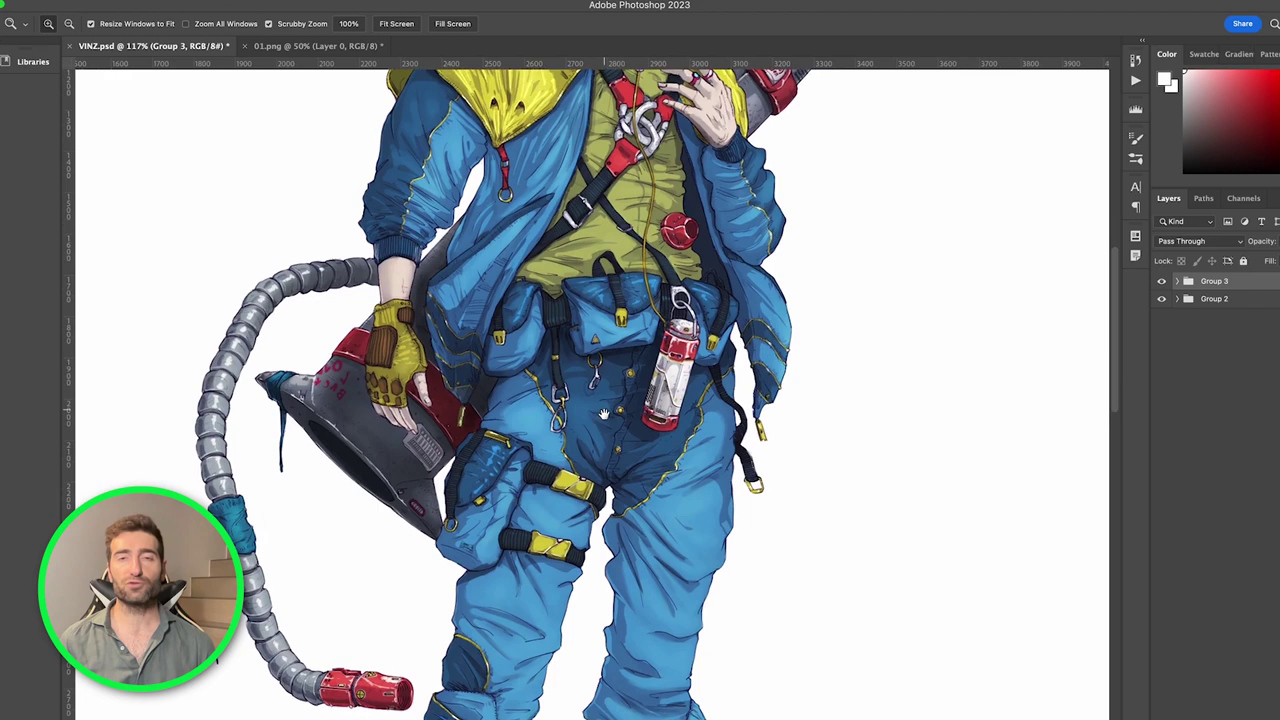
pyautogui.scroll(-5, 600, 376)
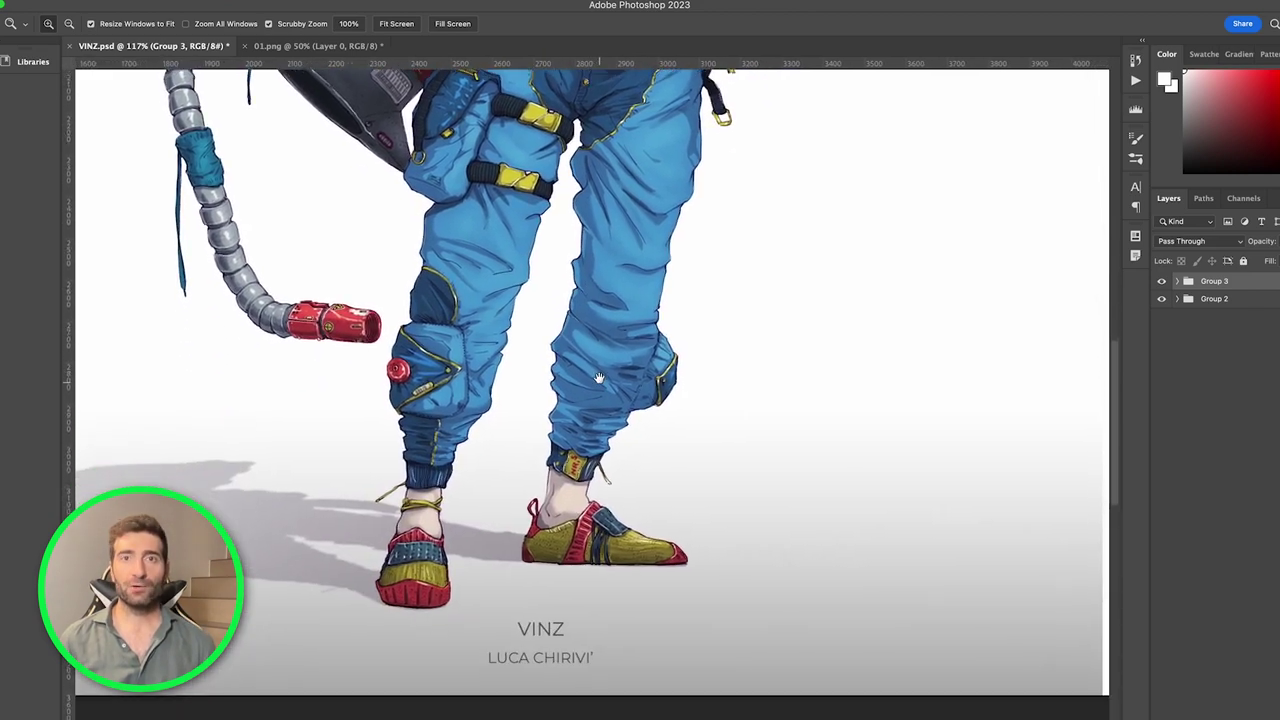
pyautogui.scroll(6, 608, 380)
pyautogui.scroll(4, 633, 413)
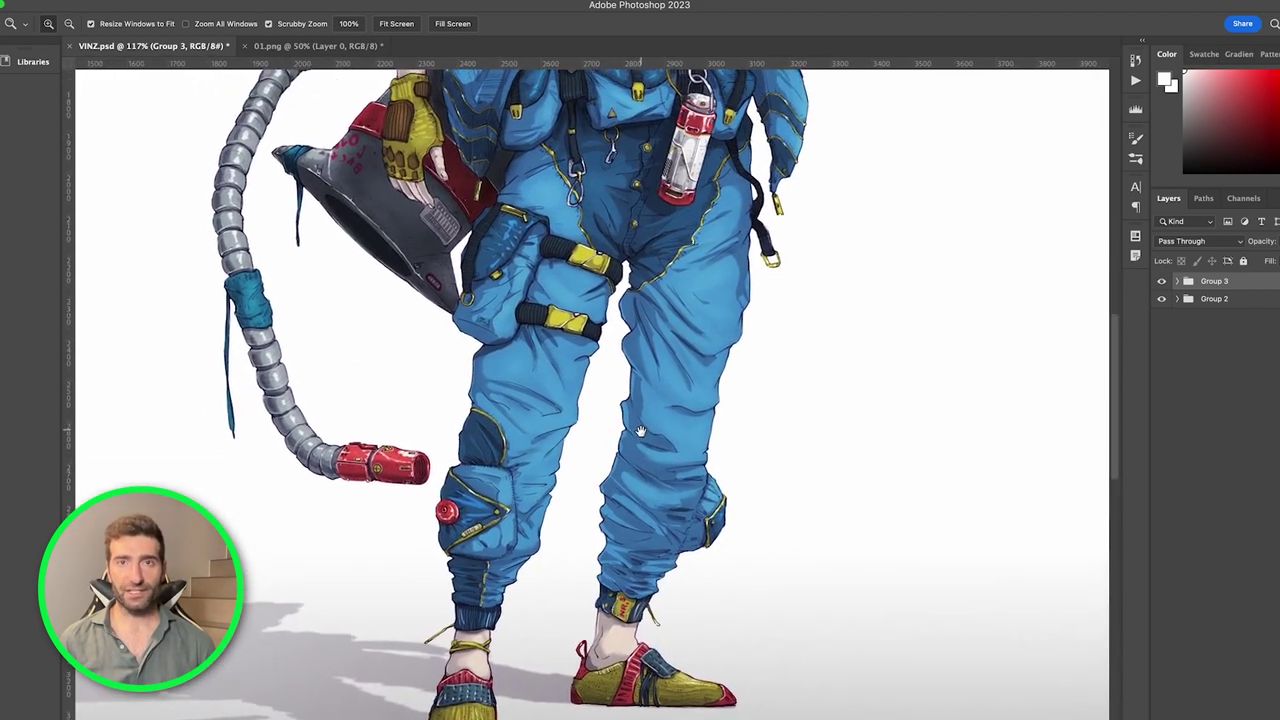
pyautogui.scroll(3, 606, 383)
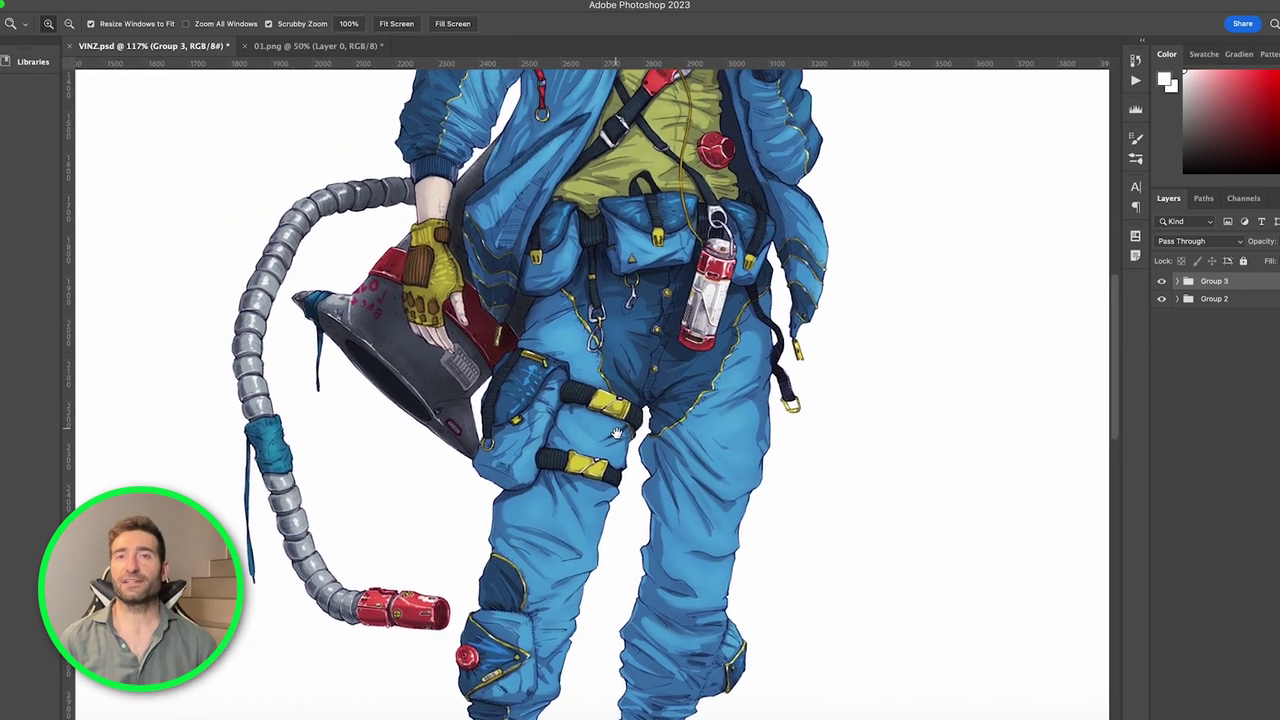
pyautogui.scroll(-6, 455, 323)
# Step: Compare the line art, flat color and final rendered versions of the character, examining the flat-colored figure up close
pyautogui.scroll(3, 455, 323)
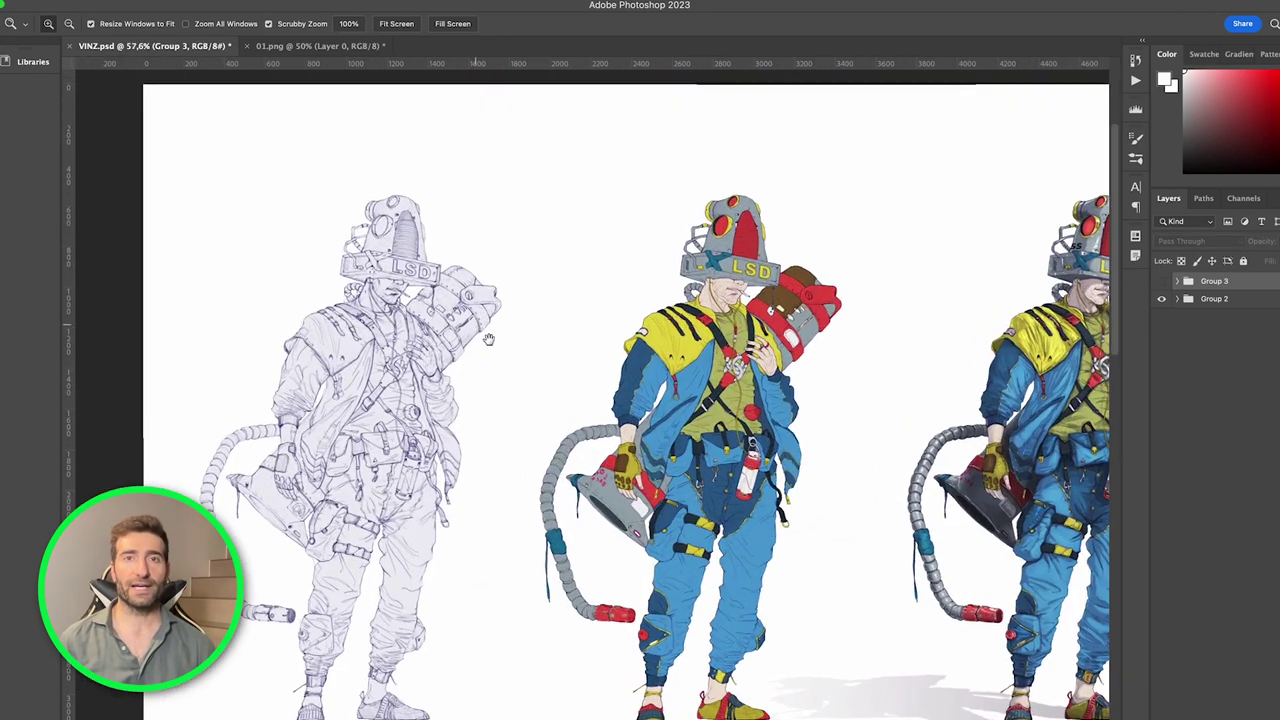
pyautogui.scroll(-2, 497, 286)
pyautogui.scroll(1, 494, 297)
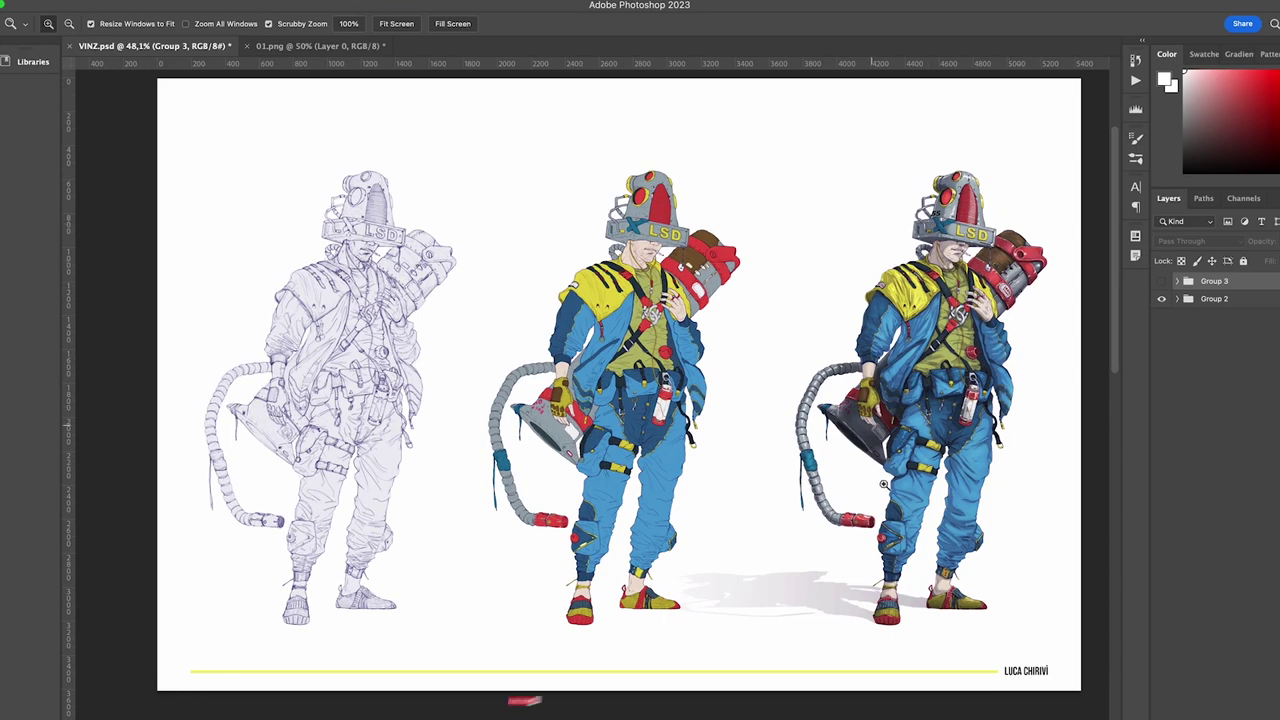
pyautogui.moveTo(425, 324); pyautogui.dragTo(525, 419)
pyautogui.moveTo(794, 389); pyautogui.dragTo(704, 377)
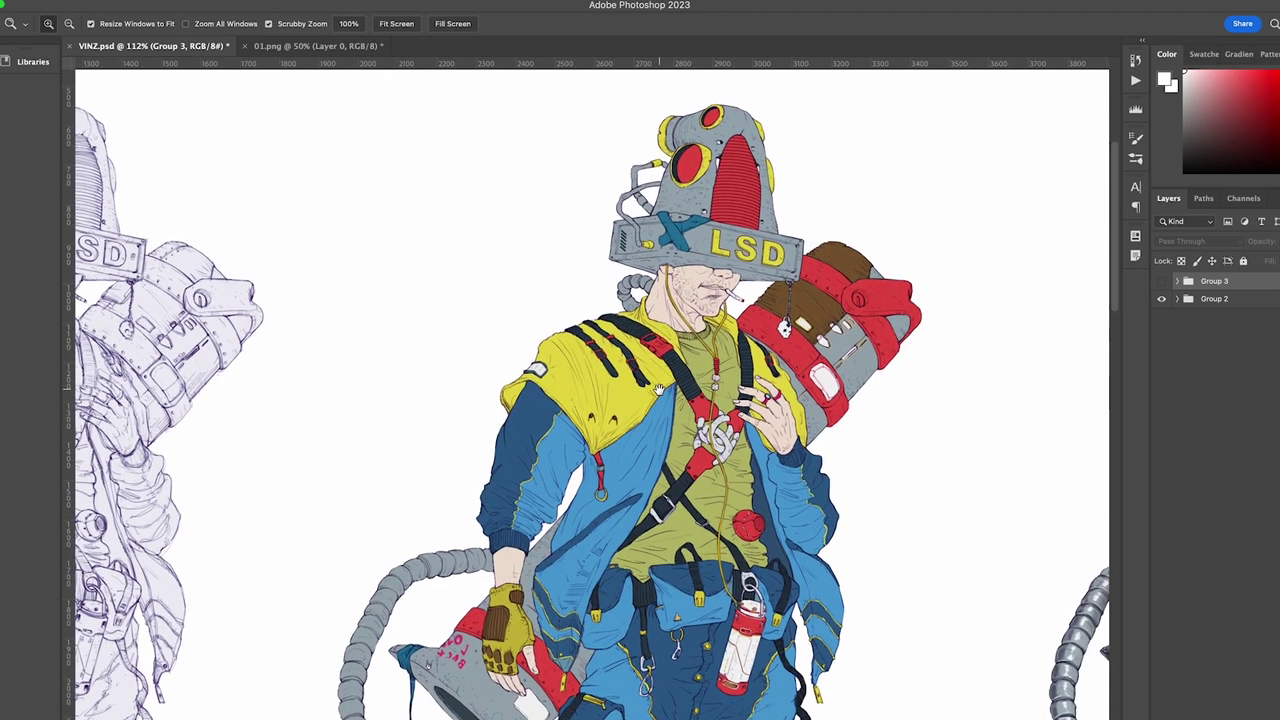
pyautogui.moveTo(704, 372); pyautogui.dragTo(652, 370)
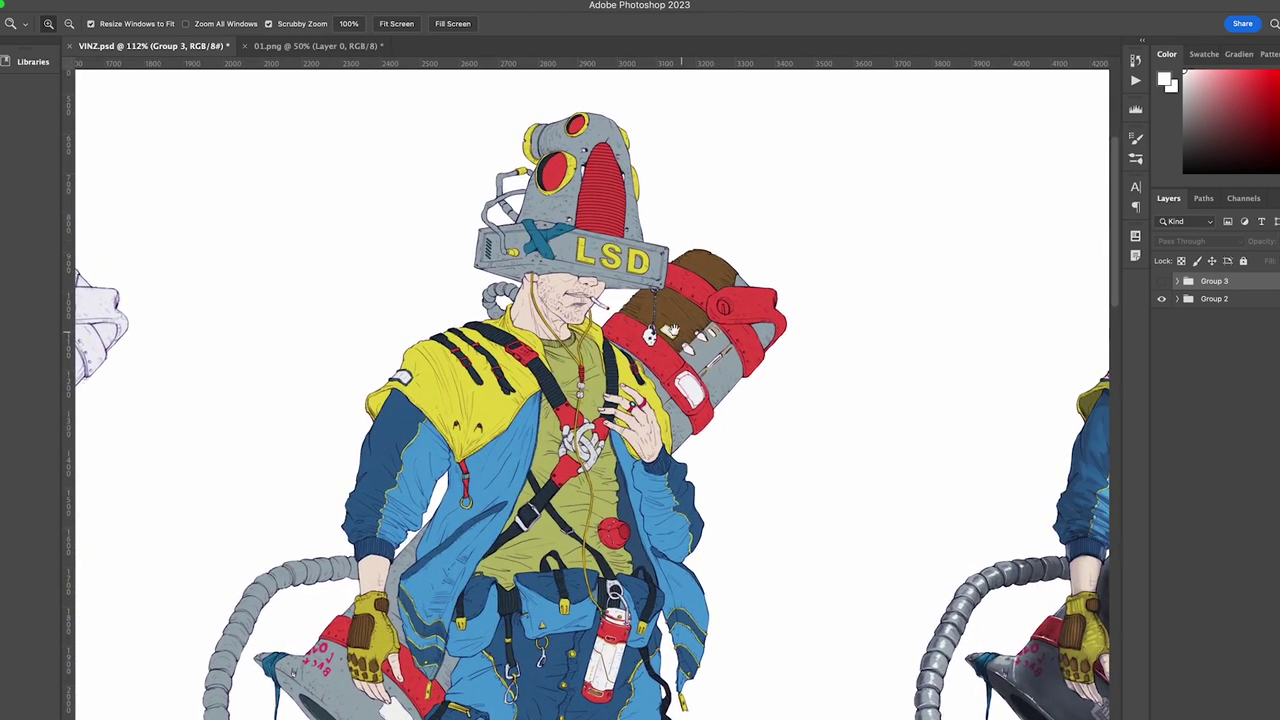
pyautogui.moveTo(681, 395)
pyautogui.mouseDown()
pyautogui.moveTo(655, 390)
pyautogui.moveTo(666, 380)
pyautogui.mouseUp()
pyautogui.hscroll(5, 727, 375)
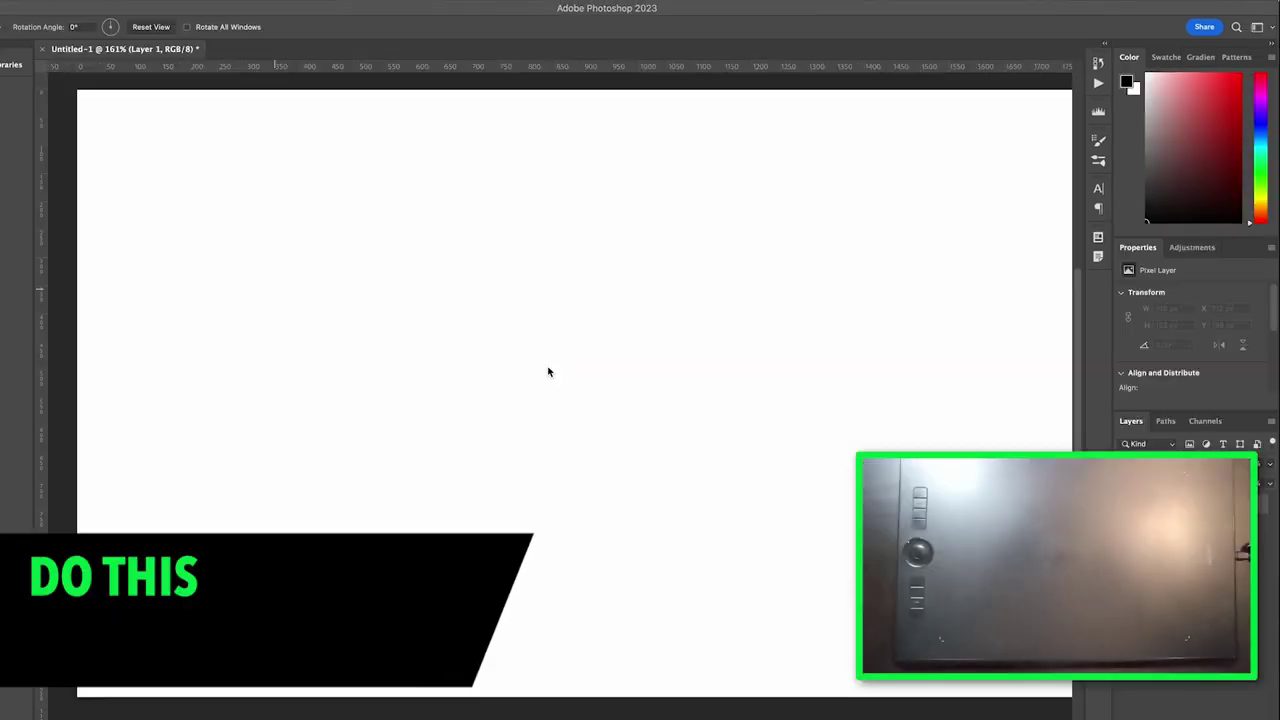
# Step: Draw a block of six parallel, slightly rising diagonal practice strokes on the blank canvas
pyautogui.moveTo(426, 282); pyautogui.dragTo(570, 225)
pyautogui.moveTo(428, 297); pyautogui.dragTo(583, 233)
pyautogui.moveTo(432, 305); pyautogui.dragTo(608, 246)
pyautogui.moveTo(438, 330); pyautogui.dragTo(610, 262)
pyautogui.moveTo(440, 343)
pyautogui.mouseDown()
pyautogui.moveTo(625, 267)
pyautogui.moveTo(632, 278)
pyautogui.mouseUp()
pyautogui.moveTo(446, 386); pyautogui.dragTo(650, 300)
# Step: Draw a second block of five parallel rising strokes beside the first practice block
pyautogui.moveTo(672, 190); pyautogui.dragTo(866, 143)
pyautogui.moveTo(664, 208); pyautogui.dragTo(884, 152)
pyautogui.moveTo(666, 248); pyautogui.dragTo(906, 180)
pyautogui.moveTo(674, 268)
pyautogui.mouseDown()
pyautogui.moveTo(922, 192)
pyautogui.moveTo(904, 215)
pyautogui.mouseUp()
pyautogui.moveTo(684, 310)
pyautogui.mouseDown()
pyautogui.moveTo(938, 230)
pyautogui.moveTo(946, 248)
pyautogui.mouseUp()
# Step: Rotate the canvas and draw a further block of parallel straight strokes in an empty area
pyautogui.press('r')
pyautogui.moveTo(690, 300)
pyautogui.mouseDown()
pyautogui.moveTo(832, 172)
pyautogui.moveTo(902, 158)
pyautogui.mouseUp()
pyautogui.moveTo(658, 240); pyautogui.dragTo(908, 180)
pyautogui.moveTo(652, 264); pyautogui.dragTo(896, 210)
pyautogui.moveTo(648, 290)
pyautogui.mouseDown()
pyautogui.moveTo(898, 232)
pyautogui.moveTo(896, 246)
pyautogui.mouseUp()
pyautogui.moveTo(652, 326); pyautogui.dragTo(876, 272)
# Step: Turn the canvas to a new angle and draw four long, evenly spaced parallel strokes
pyautogui.press('r')
pyautogui.moveTo(700, 300); pyautogui.dragTo(554, 360)
pyautogui.moveTo(468, 188); pyautogui.dragTo(654, 136)
pyautogui.moveTo(462, 204)
pyautogui.mouseDown()
pyautogui.moveTo(678, 142)
pyautogui.moveTo(690, 160)
pyautogui.mouseUp()
pyautogui.moveTo(452, 234); pyautogui.dragTo(700, 170)
pyautogui.moveTo(456, 250); pyautogui.dragTo(710, 182)
# Step: Fill the empty page area beside the tilted hatch block with closely spaced, nearly horizontal parallel strokes at another canvas angle
pyautogui.press('r')
pyautogui.moveTo(600, 300); pyautogui.dragTo(468, 247)
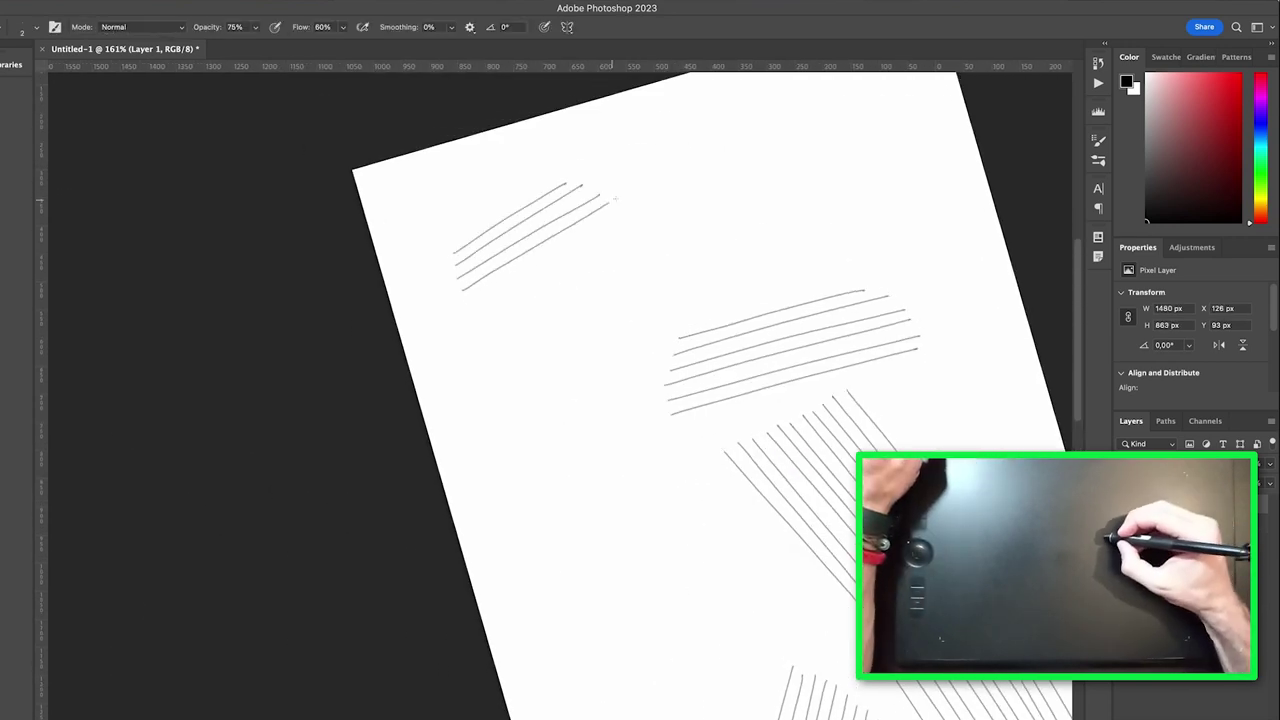
pyautogui.press('r')
pyautogui.moveTo(639, 225); pyautogui.dragTo(749, 251)
pyautogui.moveTo(718, 162)
pyautogui.mouseDown()
pyautogui.moveTo(928, 153)
pyautogui.moveTo(932, 165)
pyautogui.mouseUp()
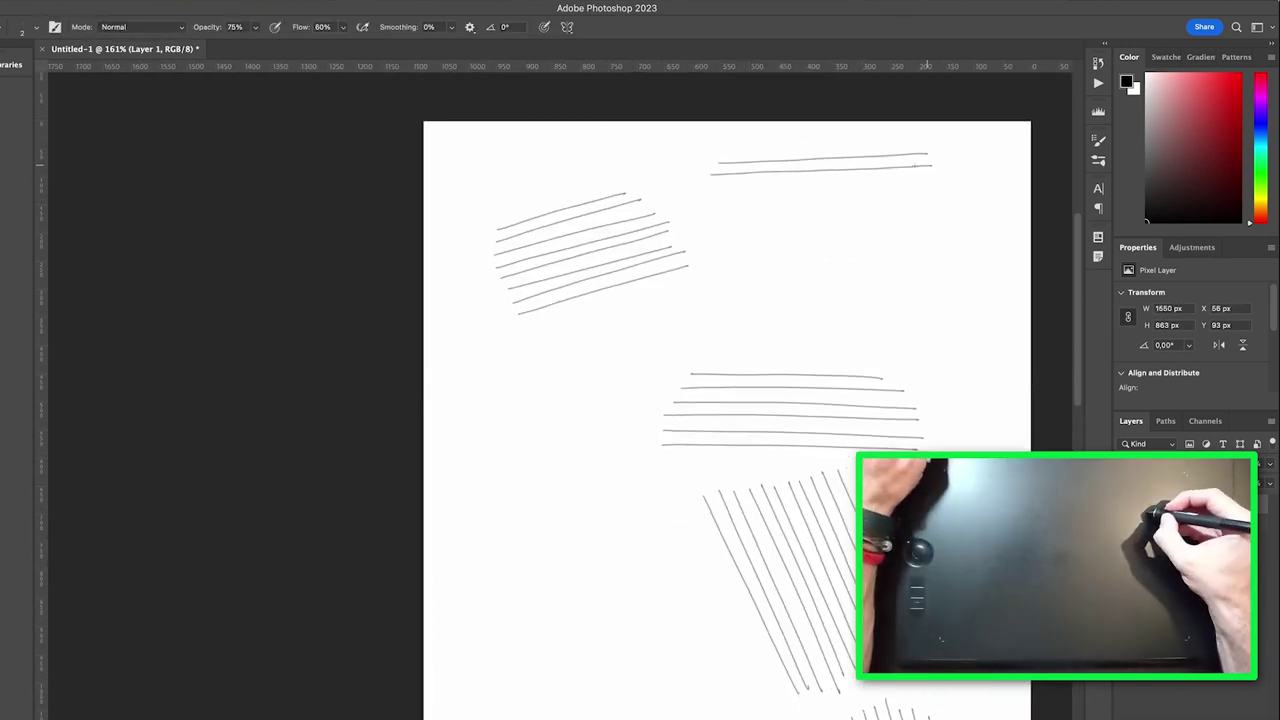
pyautogui.moveTo(698, 236); pyautogui.dragTo(888, 236)
pyautogui.moveTo(700, 247); pyautogui.dragTo(920, 245)
pyautogui.moveTo(702, 260)
pyautogui.mouseDown()
pyautogui.moveTo(926, 258)
pyautogui.moveTo(928, 270)
pyautogui.mouseUp()
pyautogui.moveTo(760, 292); pyautogui.dragTo(831, 294)
# Step: Add a small patch of short diagonal strokes and longer rising diagonals in the remaining blank space
pyautogui.moveTo(568, 331); pyautogui.dragTo(689, 265)
pyautogui.moveTo(572, 345)
pyautogui.mouseDown()
pyautogui.moveTo(701, 272)
pyautogui.moveTo(709, 282)
pyautogui.mouseUp()
pyautogui.moveTo(632, 390); pyautogui.dragTo(778, 312)
pyautogui.scroll(-5, 600, 360)
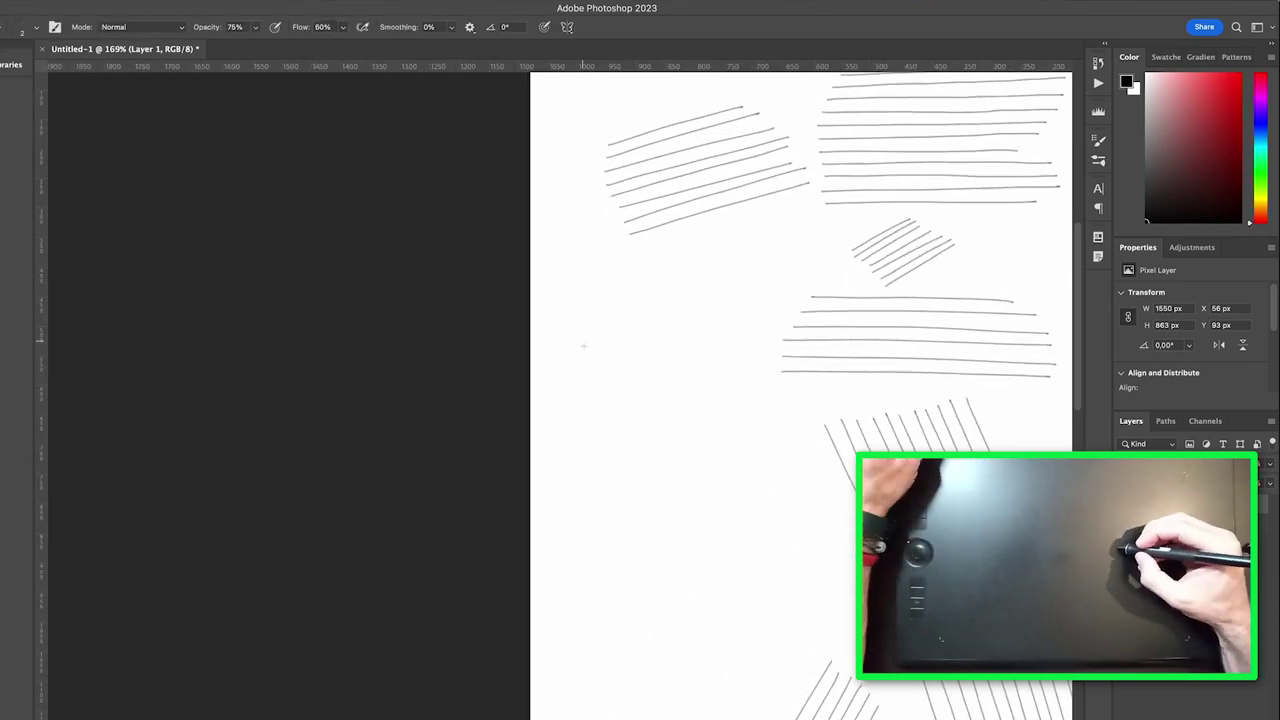
pyautogui.moveTo(583, 419); pyautogui.dragTo(720, 354)
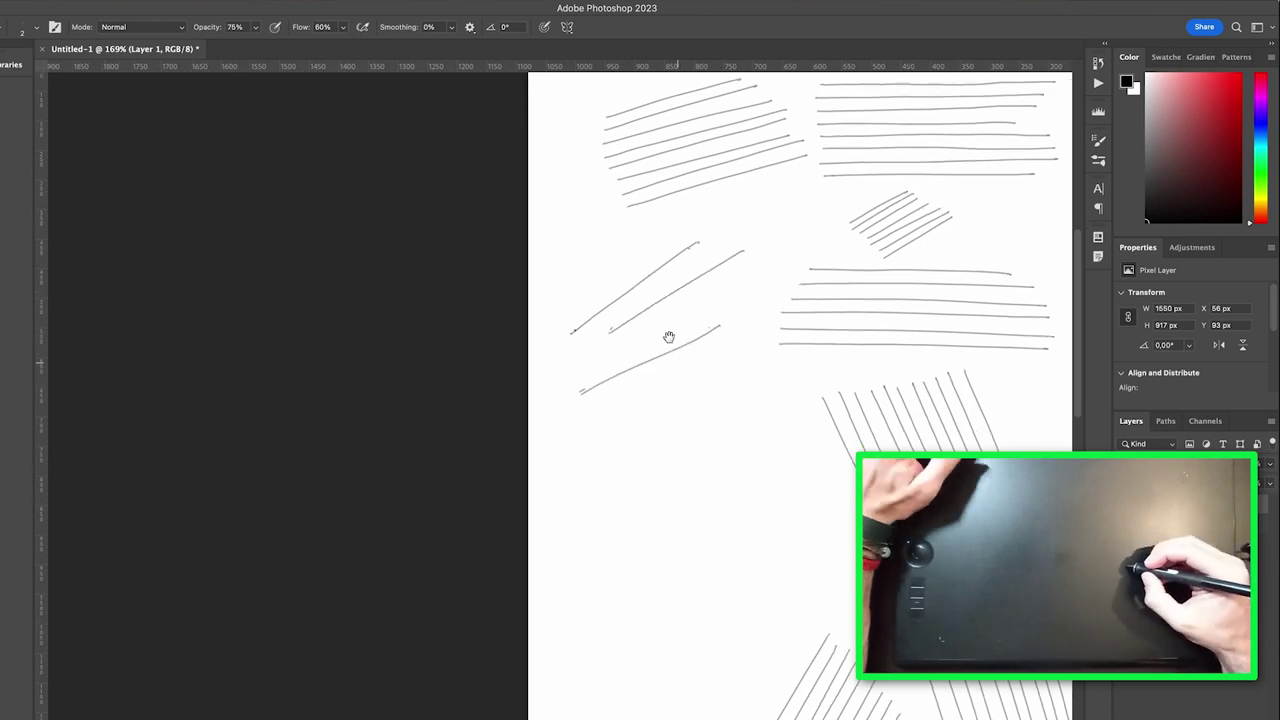
# Step: Rotate the canvas repeatedly and add more straight practice strokes in its blank areas
pyautogui.scroll(-4, 668, 337)
pyautogui.press('r')
pyautogui.moveTo(656, 290); pyautogui.dragTo(776, 240)
pyautogui.press('r')
pyautogui.moveTo(637, 390)
pyautogui.mouseDown()
pyautogui.moveTo(543, 363)
pyautogui.moveTo(703, 152)
pyautogui.mouseUp()
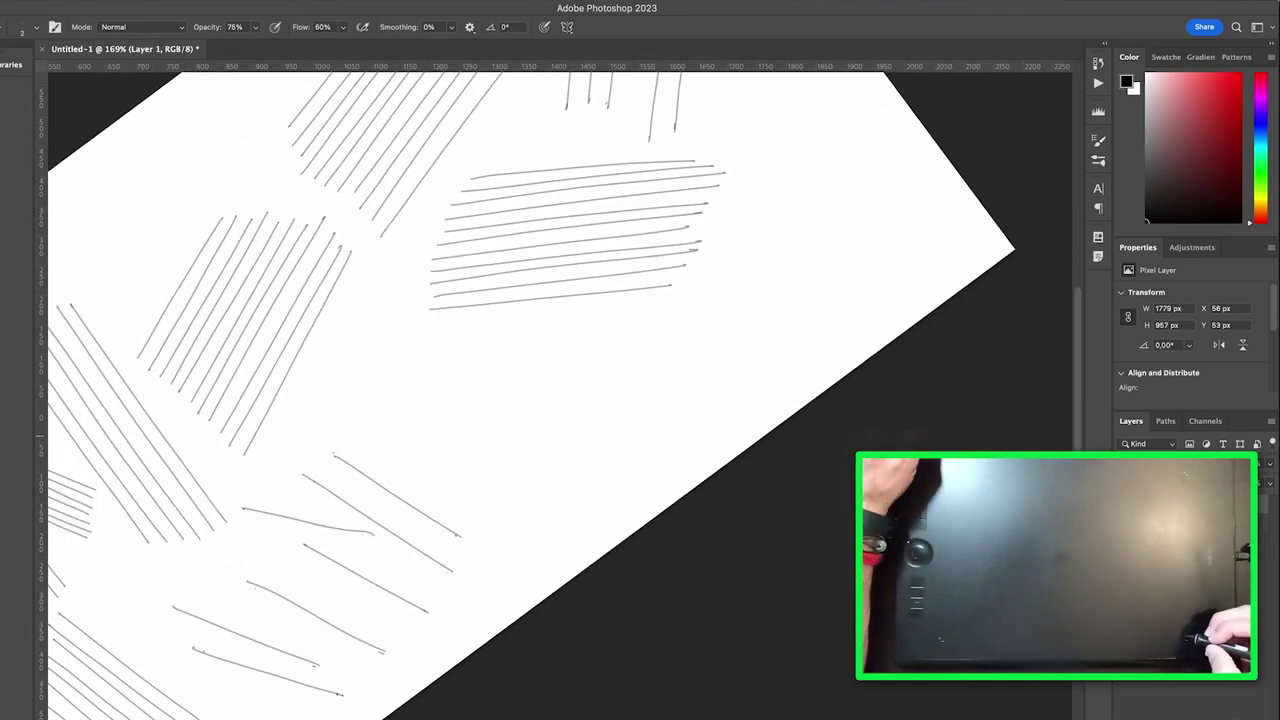
# Step: Practice curved arc strokes on the blank Layer 2, changing the canvas angle between strokes
pyautogui.press('r')
pyautogui.moveTo(591, 286); pyautogui.dragTo(483, 266)
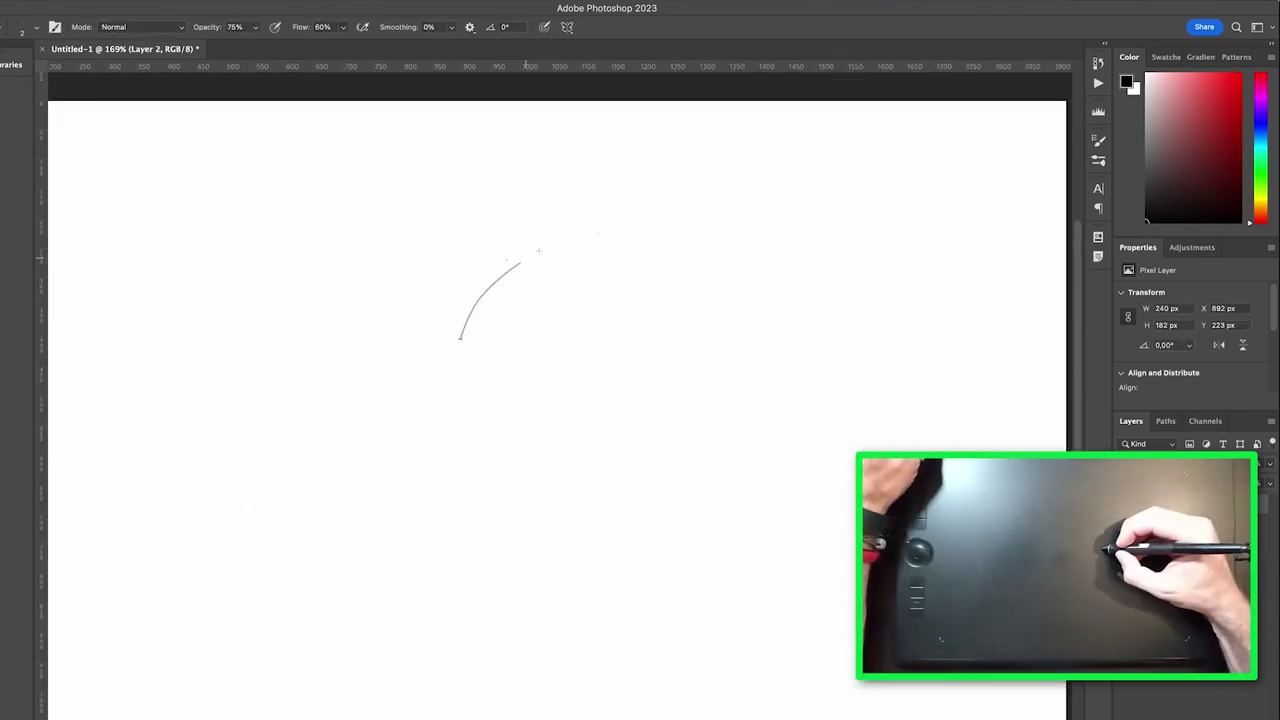
pyautogui.press('r')
pyautogui.moveTo(580, 193); pyautogui.dragTo(543, 366)
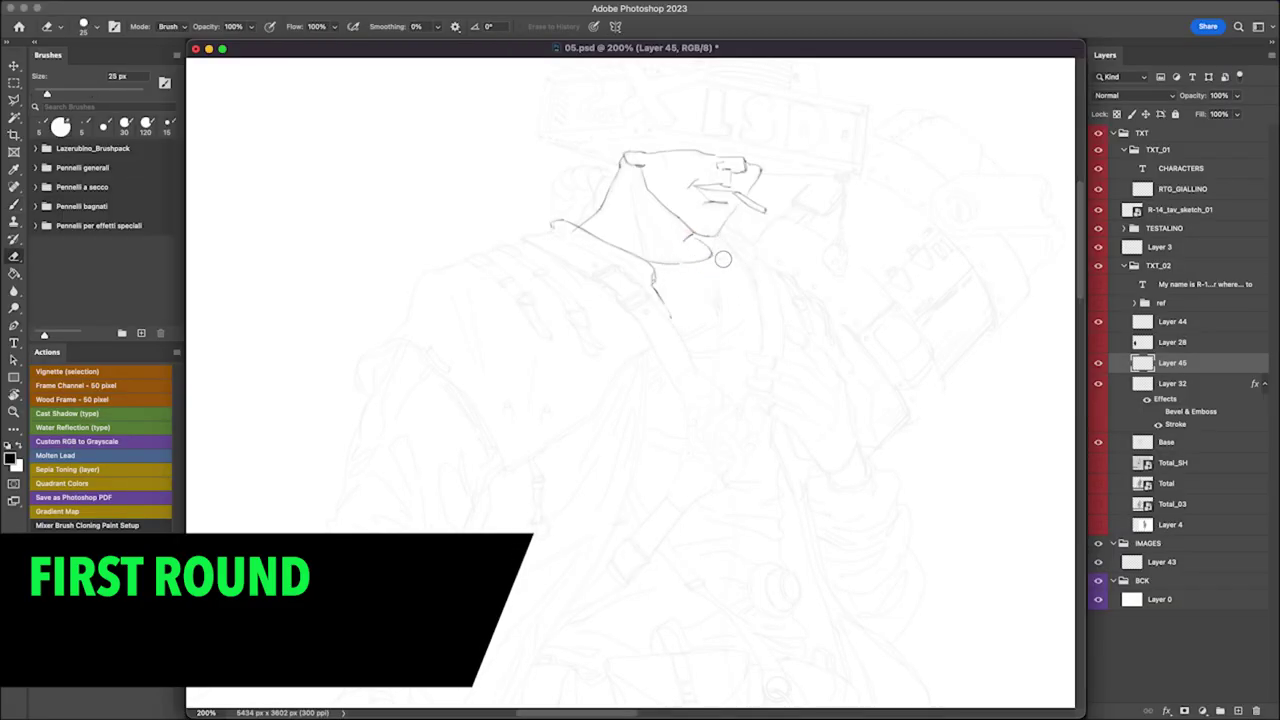
# Step: Ink the jacket collar below the character's chin on Layer 45 with the 5 px brush
pyautogui.press('b')
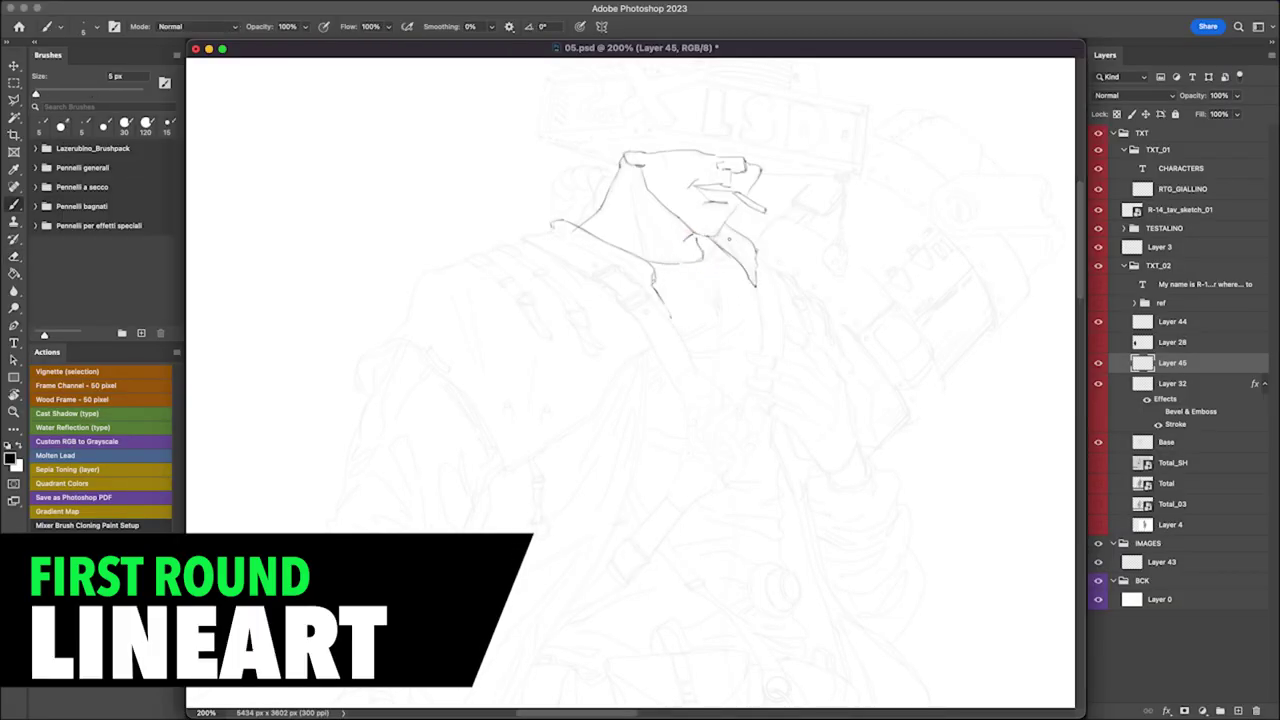
pyautogui.scroll(3, 730, 300)
pyautogui.scroll(2, 630, 380)
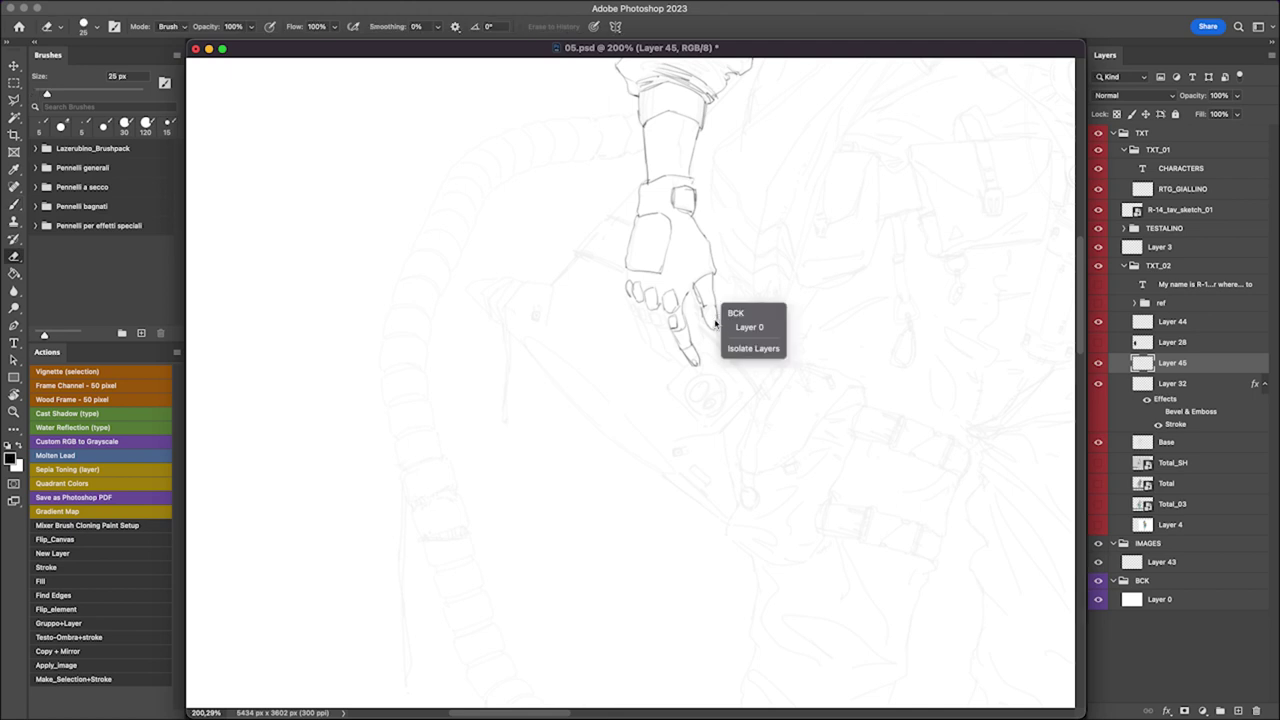
# Step: Ink the gloved hand's fingers and knuckle pads and the sleeve cuff over the faint sketch on Layer 45
pyautogui.scroll(1, 715, 305)
pyautogui.scroll(3, 638, 368)
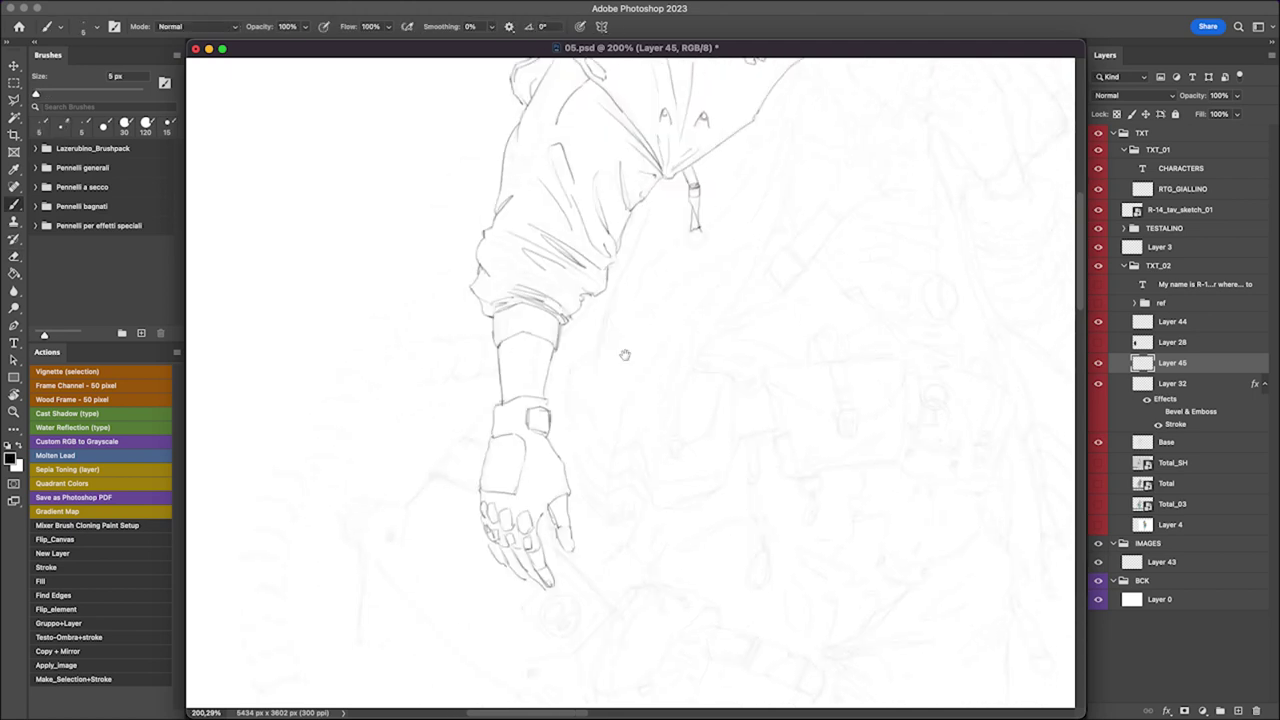
pyautogui.scroll(-3, 531, 333)
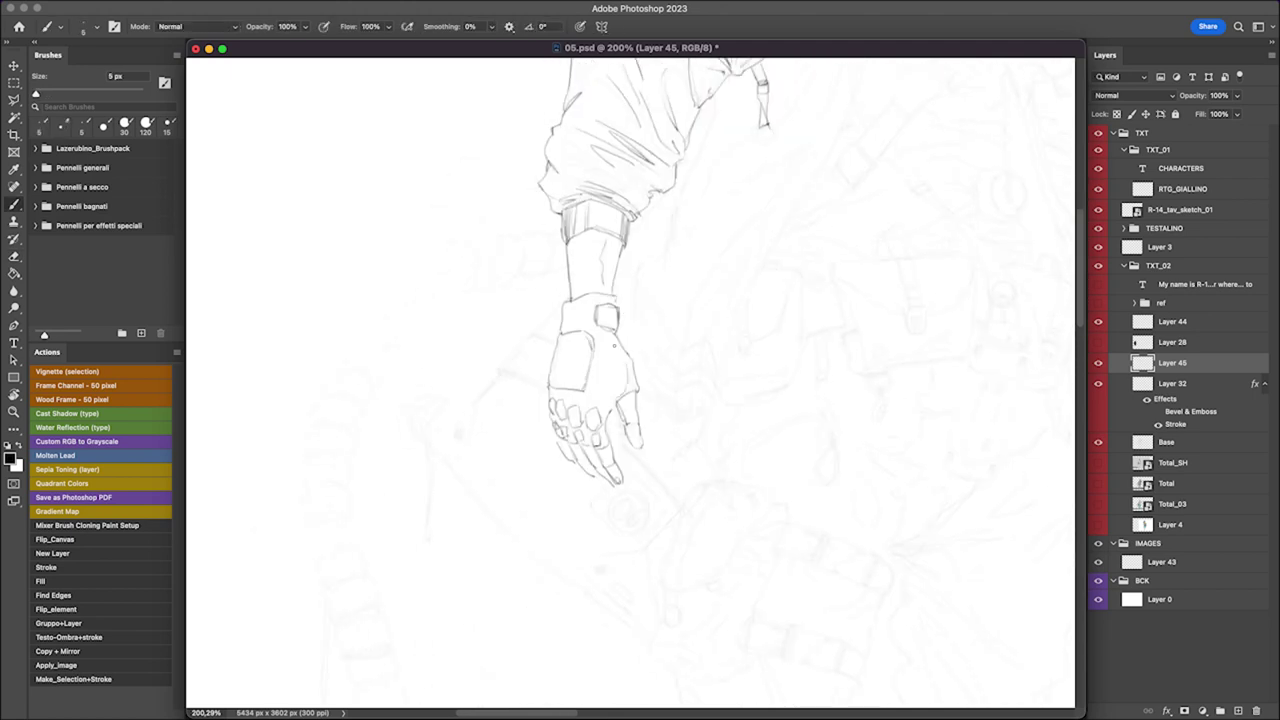
pyautogui.scroll(3, 904, 228)
pyautogui.scroll(-5, 752, 277)
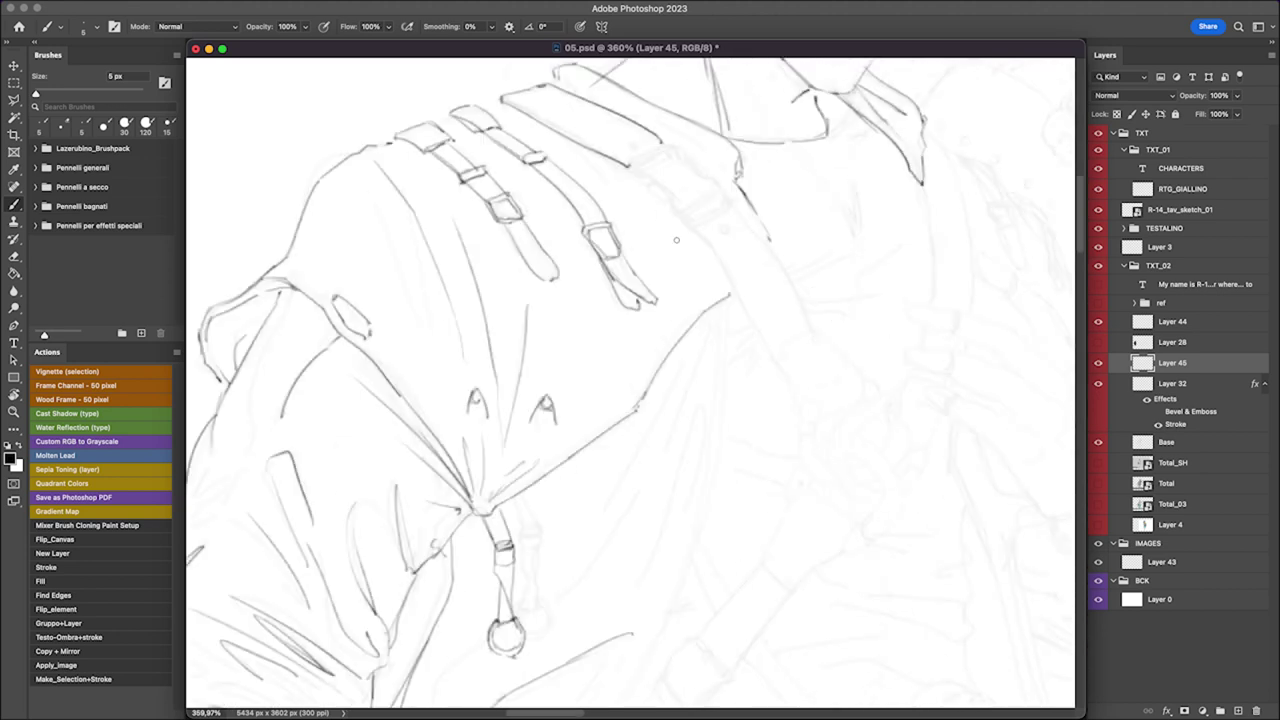
# Step: Ink the chest harness strap with its end tab and rivets, plus the fold lines on the open jacket front
pyautogui.scroll(-3, 804, 308)
pyautogui.moveTo(788, 281); pyautogui.dragTo(769, 306)
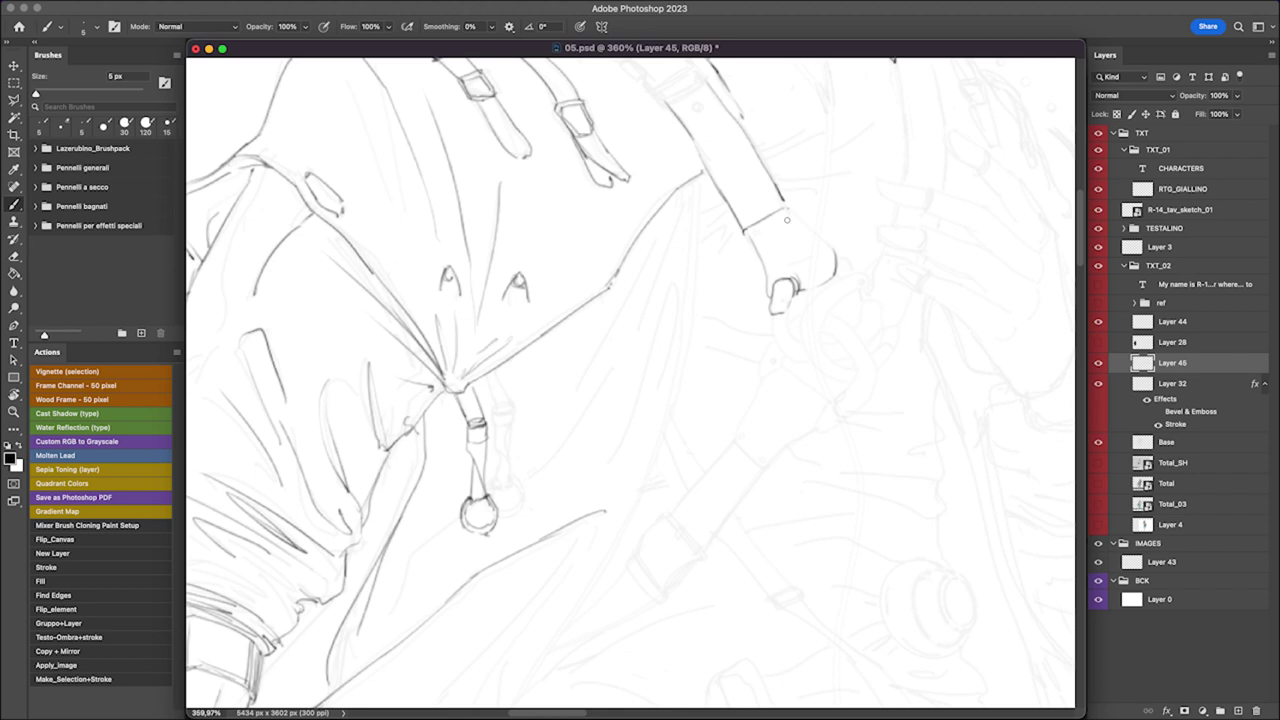
pyautogui.scroll(-2, 600, 300)
pyautogui.moveTo(648, 193); pyautogui.dragTo(599, 301)
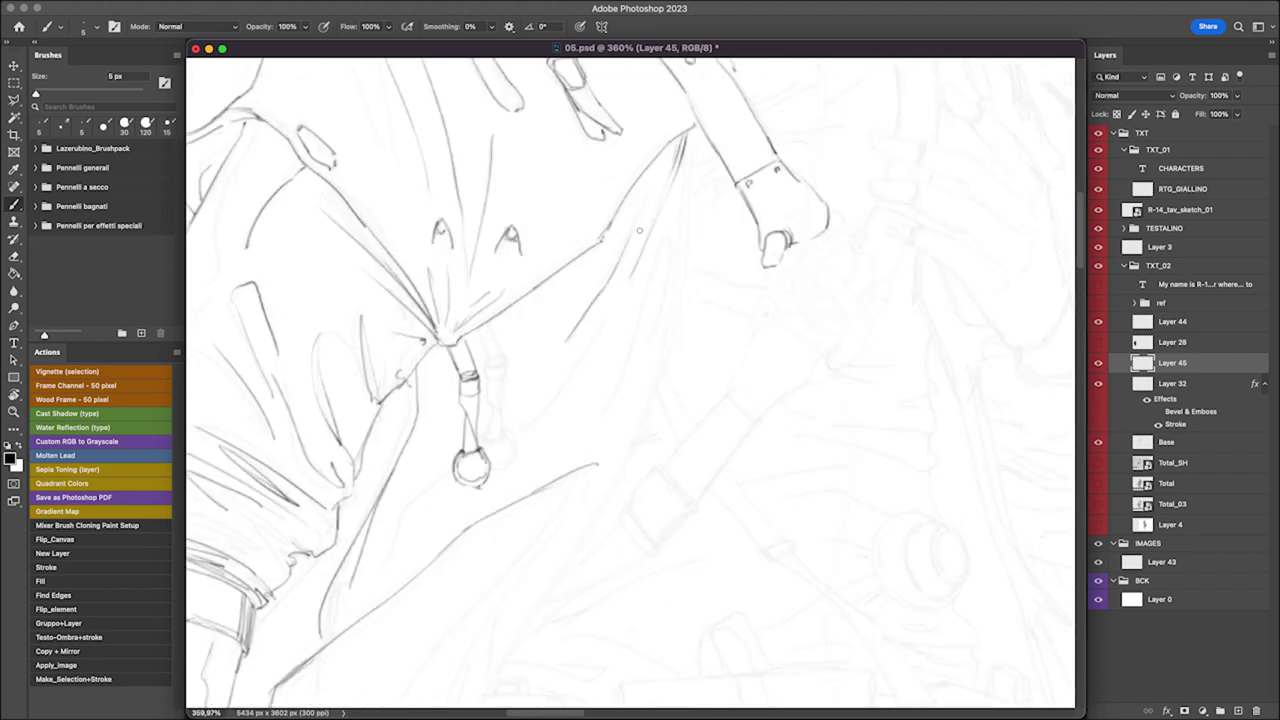
# Step: Continue inking the character's clothing down through the trouser legs to the ankle cuff
pyautogui.scroll(-10, 645, 220)
pyautogui.moveTo(652, 228)
pyautogui.mouseDown()
pyautogui.moveTo(615, 380)
pyautogui.moveTo(591, 405)
pyautogui.moveTo(674, 490)
pyautogui.mouseUp()
pyautogui.scroll(-15, 618, 251)
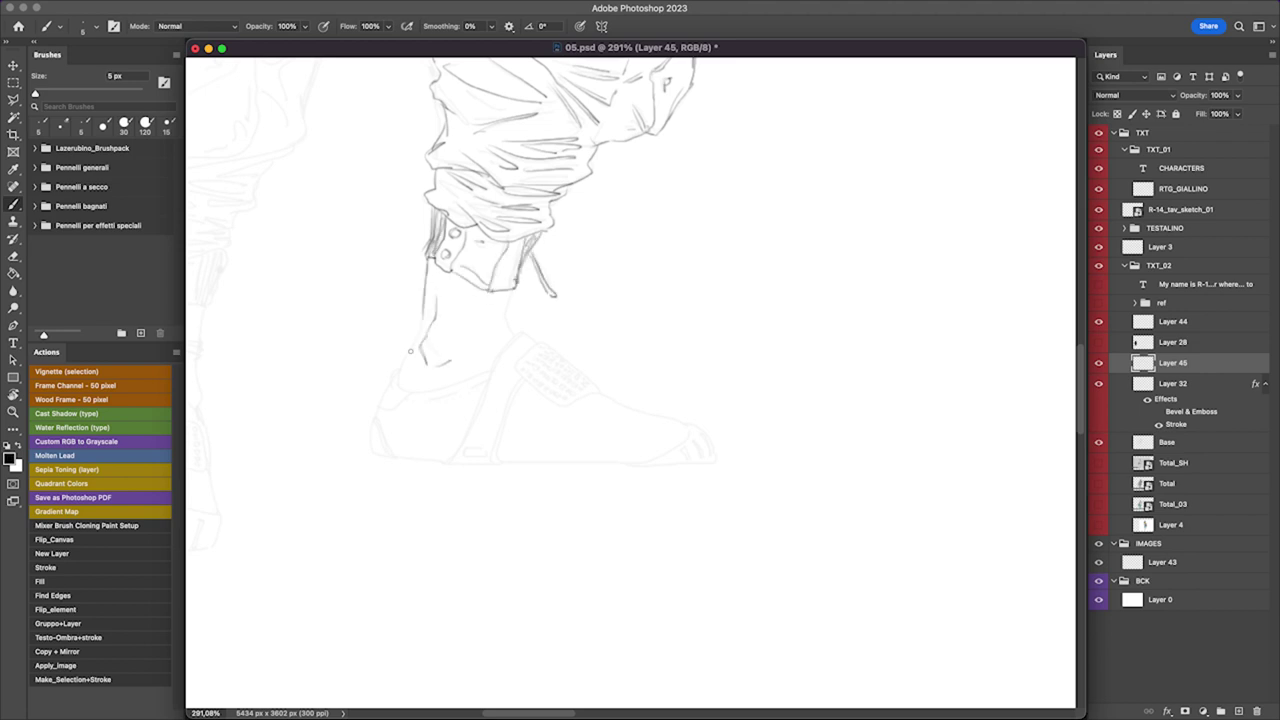
# Step: Ink the shoe's outline over the sketch, including the heel panel, side band, sole and toe cap
pyautogui.moveTo(377, 406); pyautogui.dragTo(395, 455)
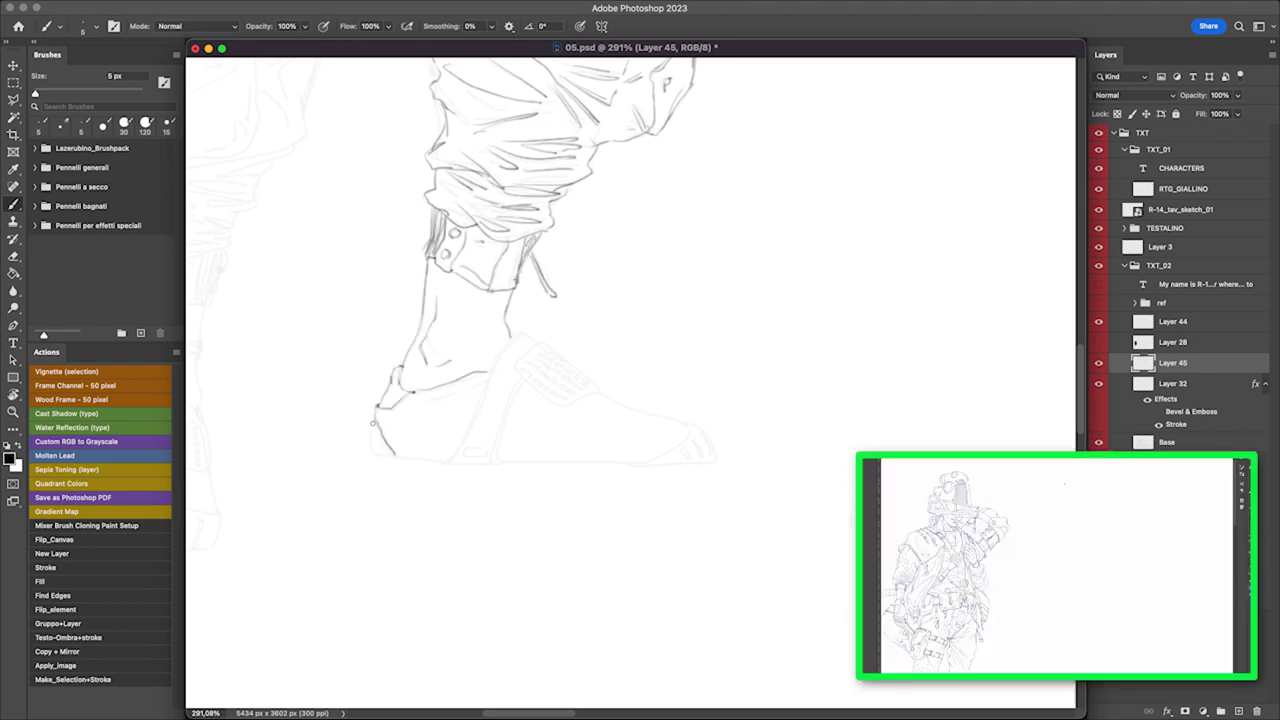
pyautogui.moveTo(476, 414)
pyautogui.mouseDown()
pyautogui.moveTo(448, 463)
pyautogui.moveTo(492, 370)
pyautogui.mouseUp()
pyautogui.moveTo(512, 372)
pyautogui.mouseDown()
pyautogui.moveTo(538, 334)
pyautogui.moveTo(598, 394)
pyautogui.mouseUp()
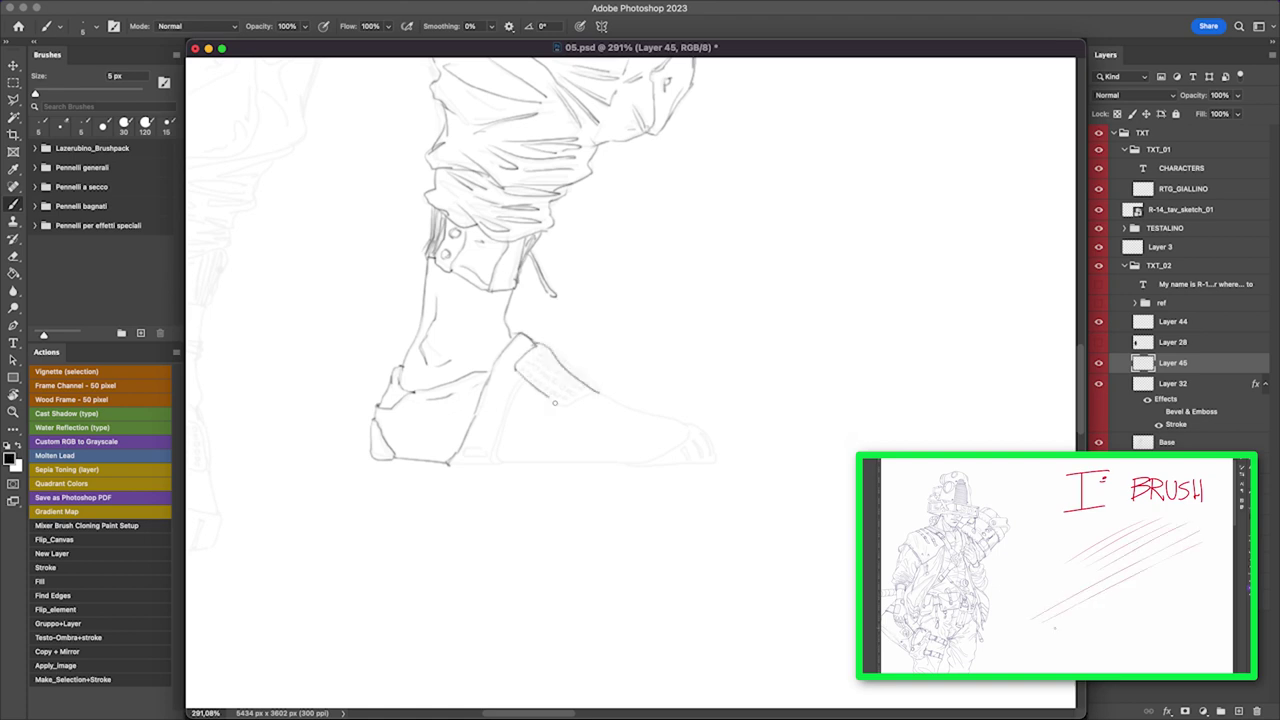
pyautogui.moveTo(500, 460); pyautogui.dragTo(507, 410)
pyautogui.moveTo(600, 393)
pyautogui.mouseDown()
pyautogui.moveTo(686, 427)
pyautogui.moveTo(636, 466)
pyautogui.mouseUp()
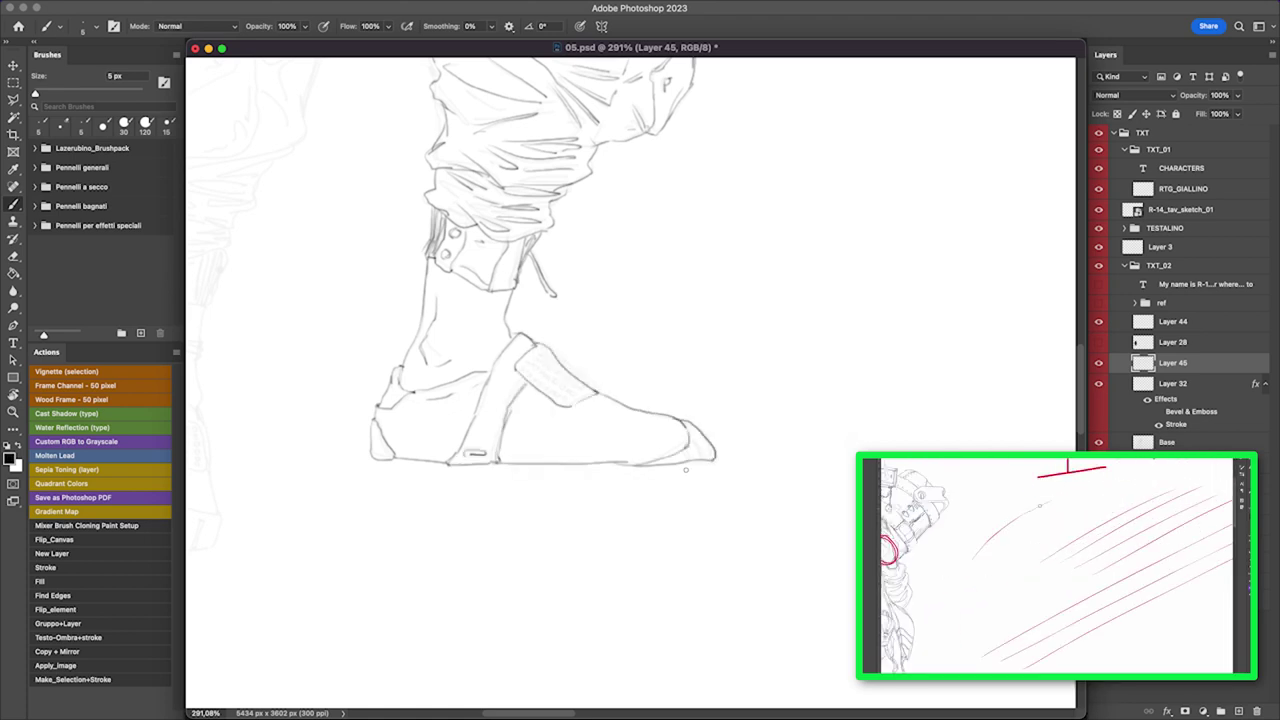
# Step: Ink the strap details across the instep of the shoe
pyautogui.scroll(3, 560, 405)
pyautogui.moveTo(548, 352); pyautogui.dragTo(598, 402)
pyautogui.moveTo(512, 342); pyautogui.dragTo(576, 400)
pyautogui.moveTo(536, 328); pyautogui.dragTo(620, 390)
pyautogui.moveTo(530, 352); pyautogui.dragTo(518, 366)
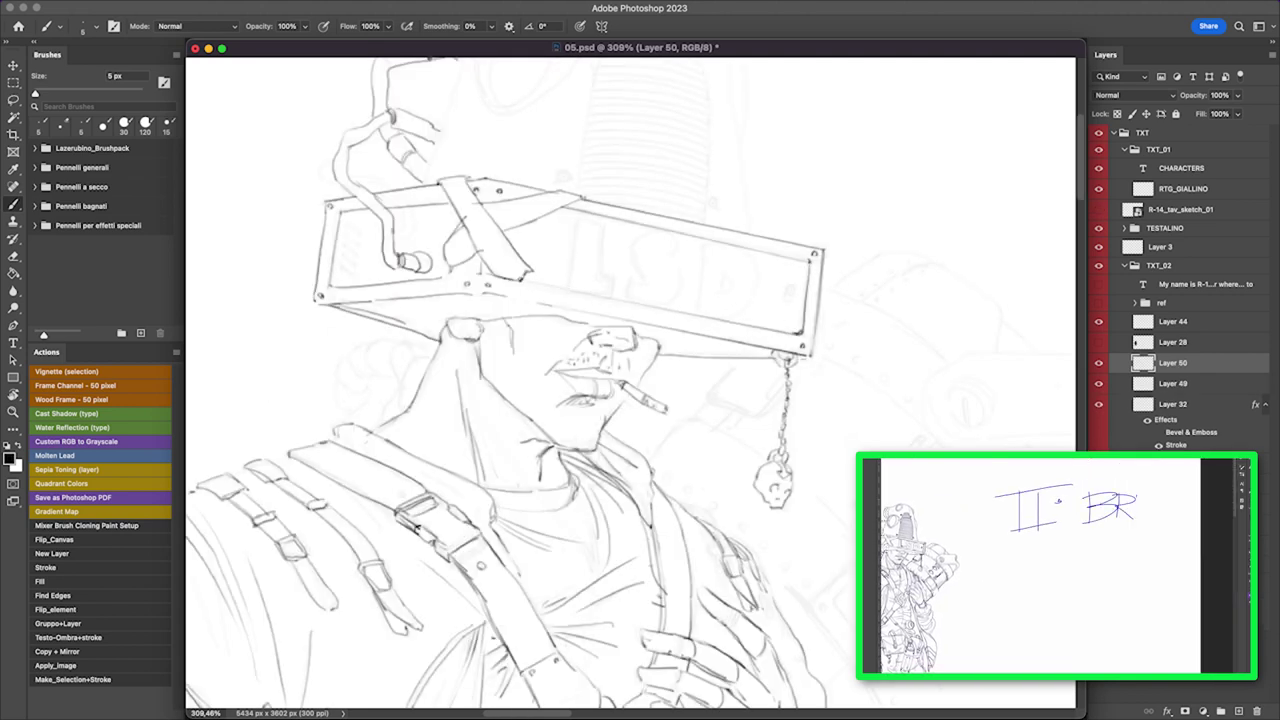
# Step: Ink the helmet's pipes, dome outline and small round upper lens on Layer 50, redrawing one faulty stroke
pyautogui.scroll(5, 544, 283)
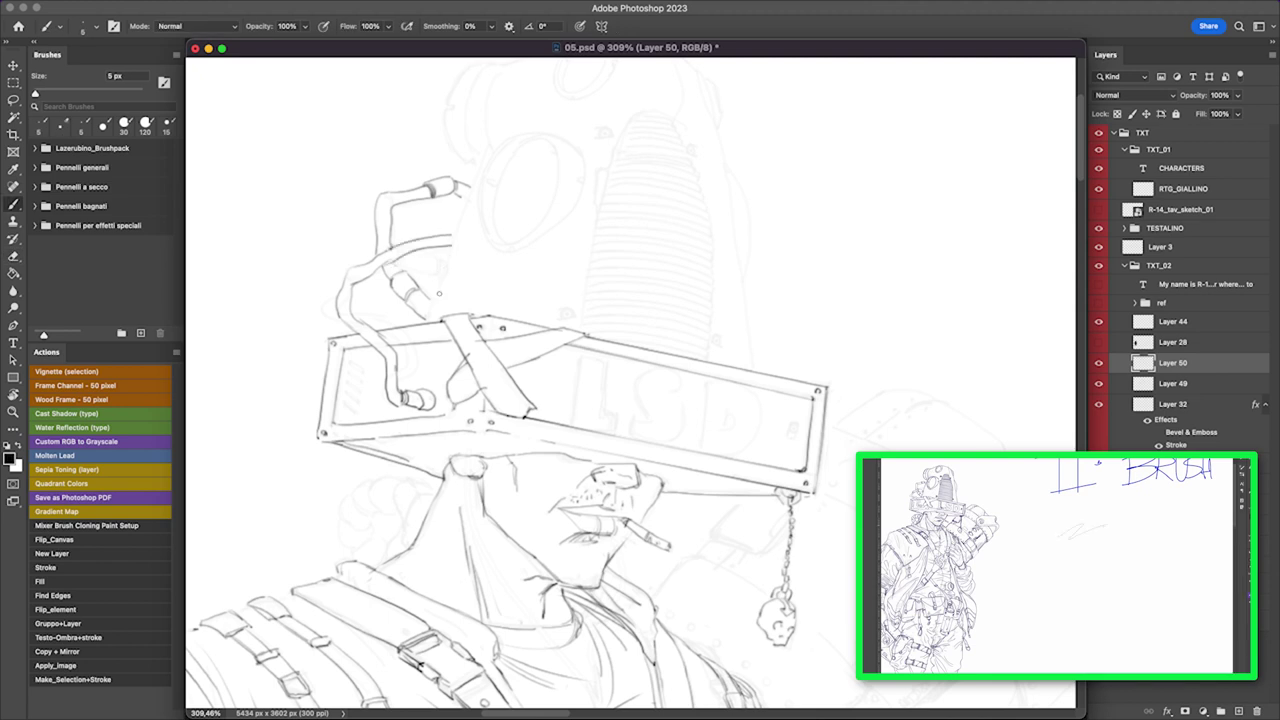
pyautogui.scroll(3, 387, 198)
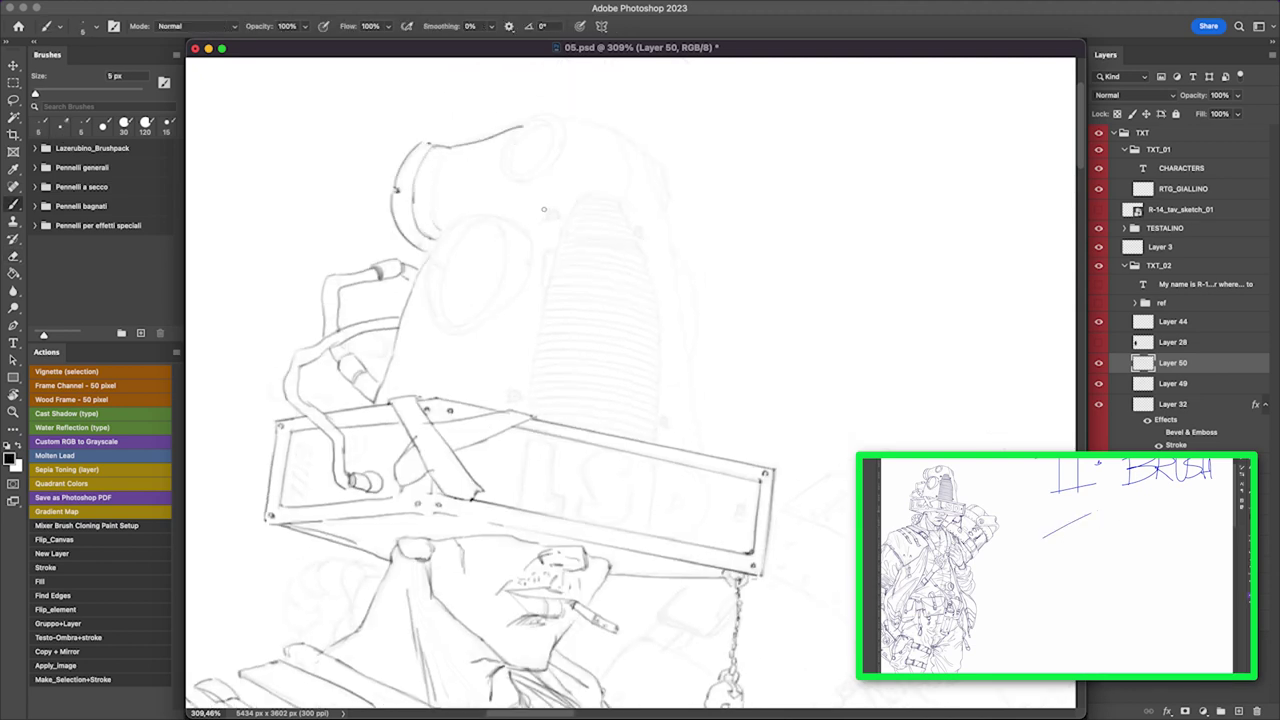
pyautogui.press('z')
pyautogui.moveTo(545, 163)
pyautogui.mouseDown()
pyautogui.moveTo(560, 195)
pyautogui.moveTo(550, 230)
pyautogui.moveTo(525, 210)
pyautogui.moveTo(478, 243)
pyautogui.mouseUp()
pyautogui.press('b')
pyautogui.hotkey('ctrl', 'z')
pyautogui.moveTo(498, 186); pyautogui.dragTo(482, 238)
# Step: Ink the inner contours of the helmet's side lens housing and the curved far edge of the dome
pyautogui.moveTo(370, 232); pyautogui.dragTo(378, 290)
pyautogui.moveTo(405, 212); pyautogui.dragTo(364, 207)
pyautogui.moveTo(632, 204)
pyautogui.mouseDown()
pyautogui.moveTo(670, 226)
pyautogui.moveTo(686, 276)
pyautogui.mouseUp()
pyautogui.scroll(-2, 680, 280)
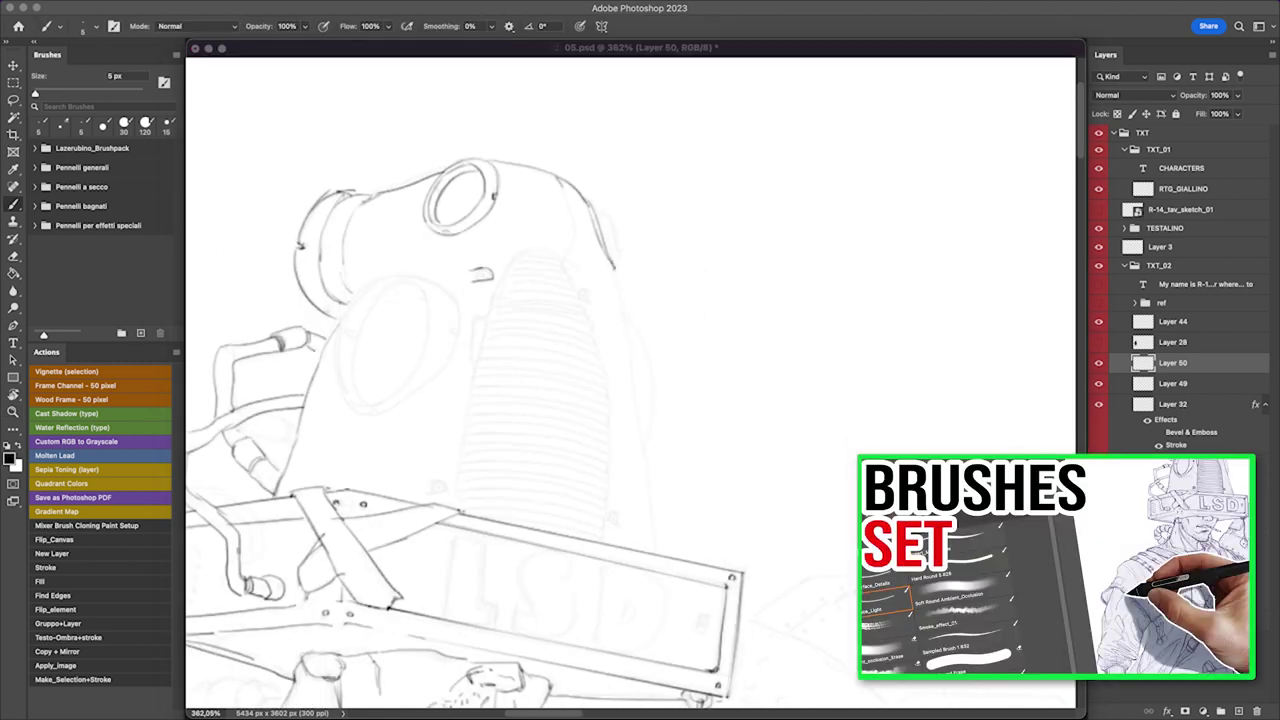
pyautogui.moveTo(596, 209); pyautogui.dragTo(621, 268)
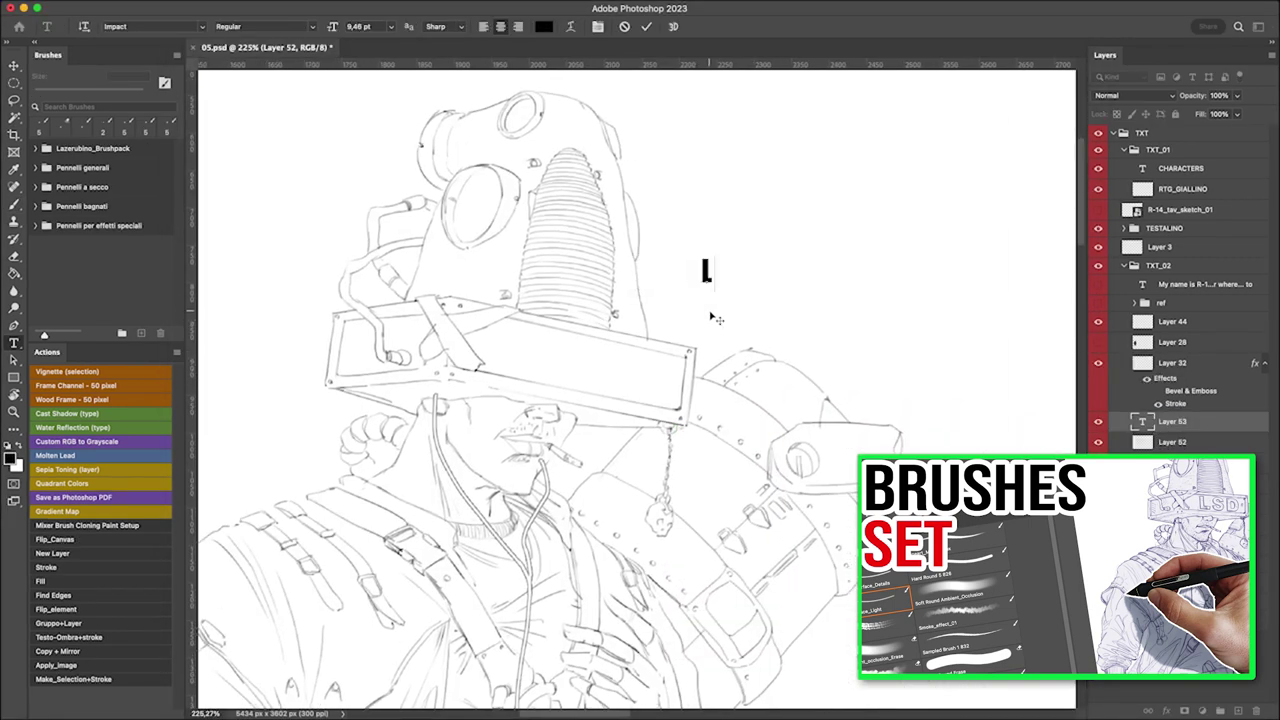
# Step: Complete the lettering as "L S D" beside the helmet and set its font to Montserrat Bold
pyautogui.write('S D')
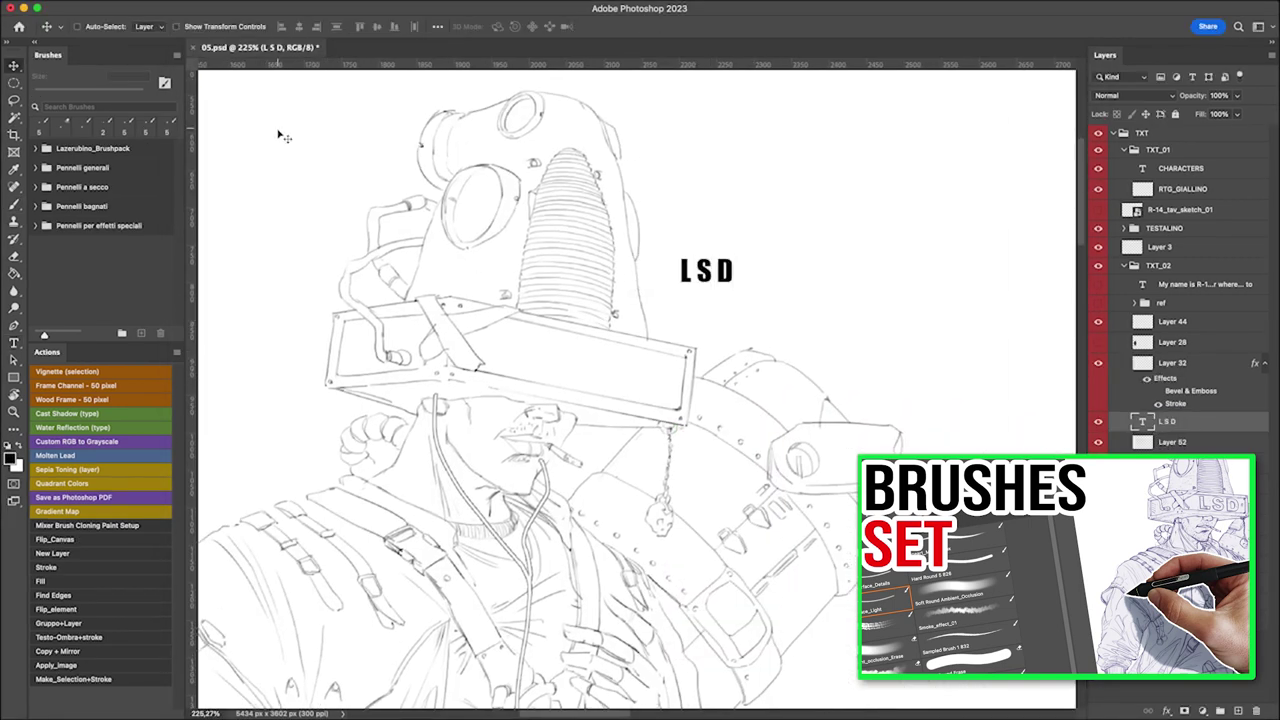
pyautogui.click(200, 27)
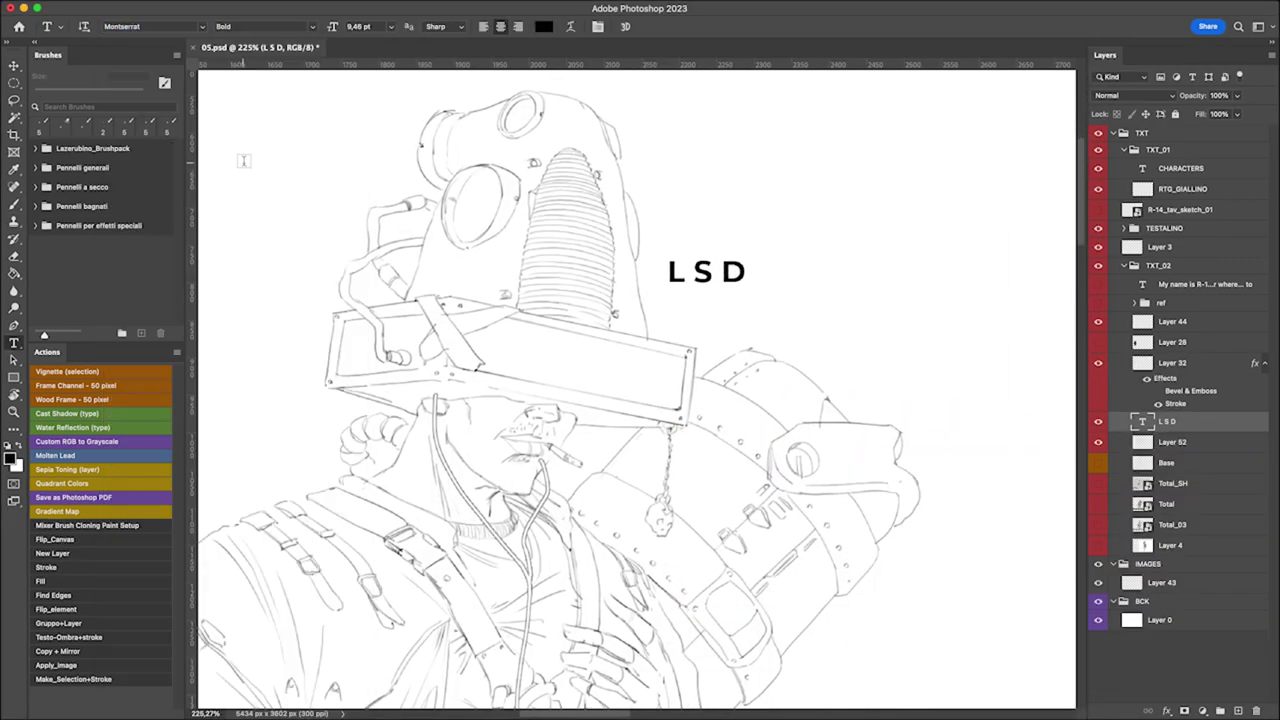
pyautogui.click(157, 79)
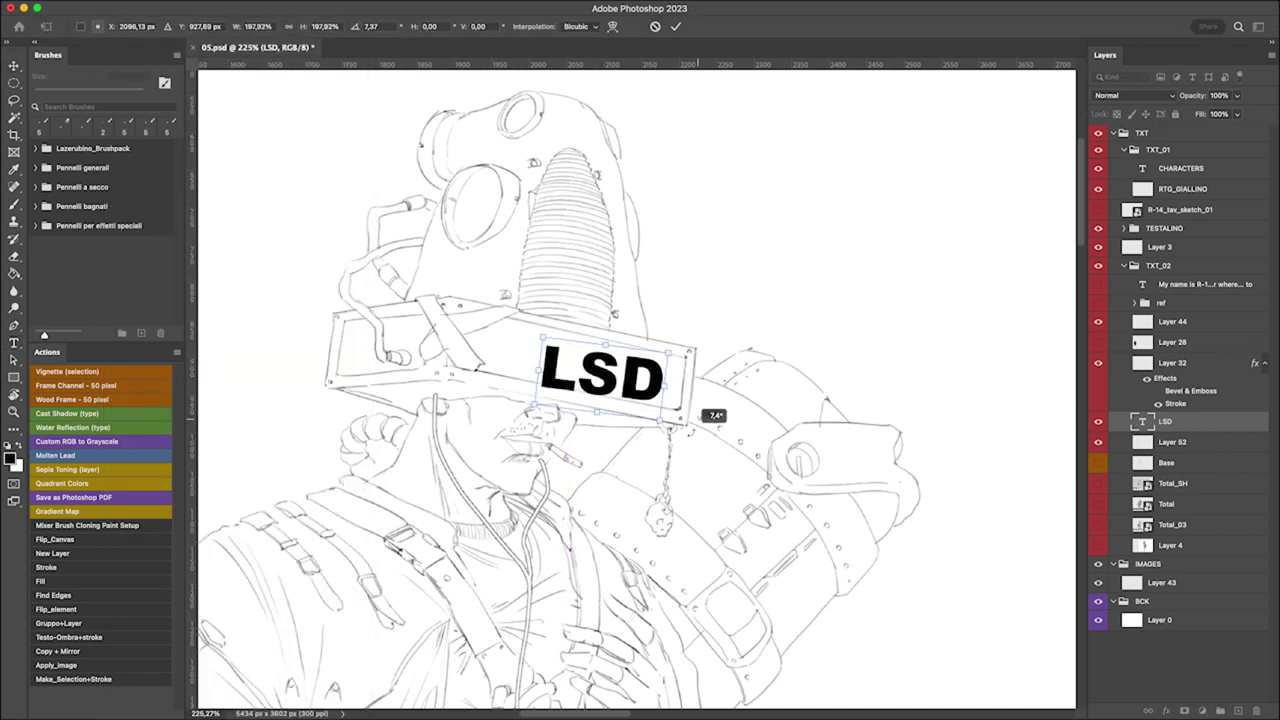
# Step: Scale and tilt the LSD lettering onto the visor's front plate and convert it to rasterized outline letters
pyautogui.press('Escape')
pyautogui.rightClick(1200, 421)
pyautogui.click(1120, 590)
pyautogui.press('super+t')
pyautogui.moveTo(590, 330); pyautogui.dragTo(586, 331)
pyautogui.press('Return')
pyautogui.press('super+u')
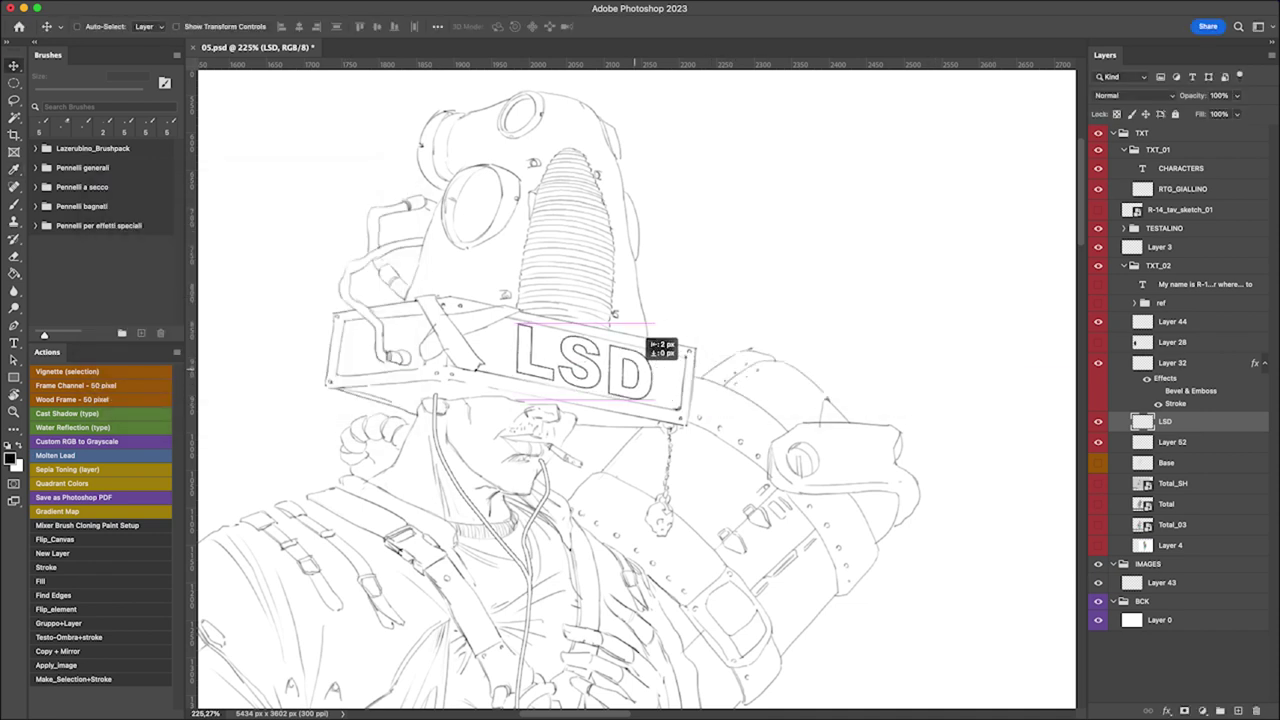
# Step: Position the outlined LSD lettering within the visor's front plate and isolate the letter D with a rectangular selection
pyautogui.moveTo(600, 345); pyautogui.dragTo(646, 346)
pyautogui.press('Return')
pyautogui.press('m')
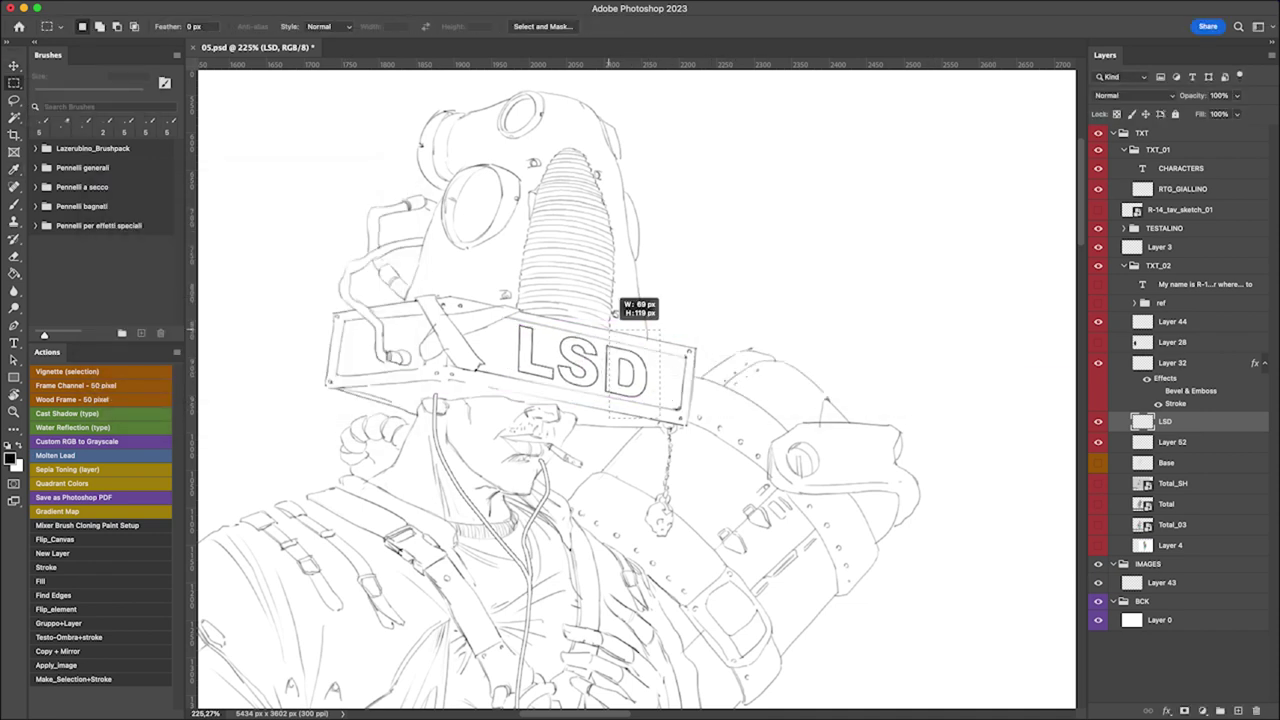
# Step: Duplicate the LSD outline onto a layer beneath the original and offset it to give the letters a raised edge
pyautogui.press('w')
pyautogui.click(590, 368)
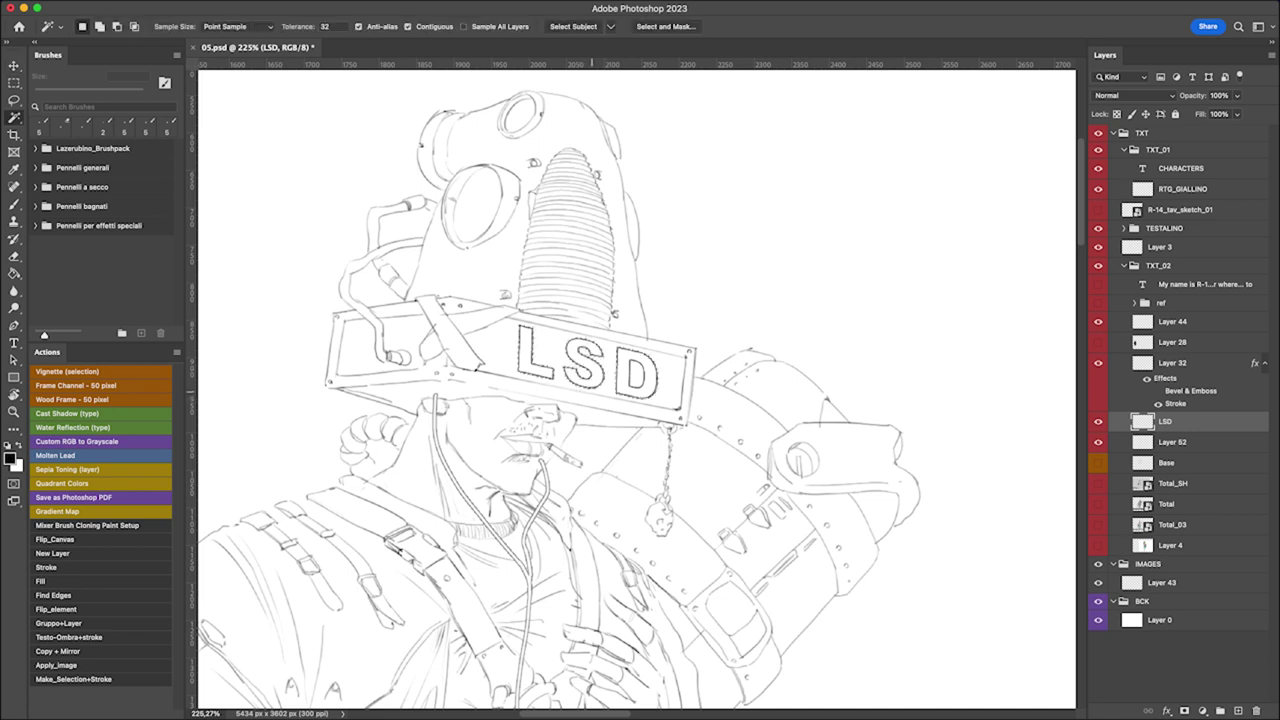
pyautogui.rightClick(672, 352)
pyautogui.click(715, 430)
pyautogui.press('v')
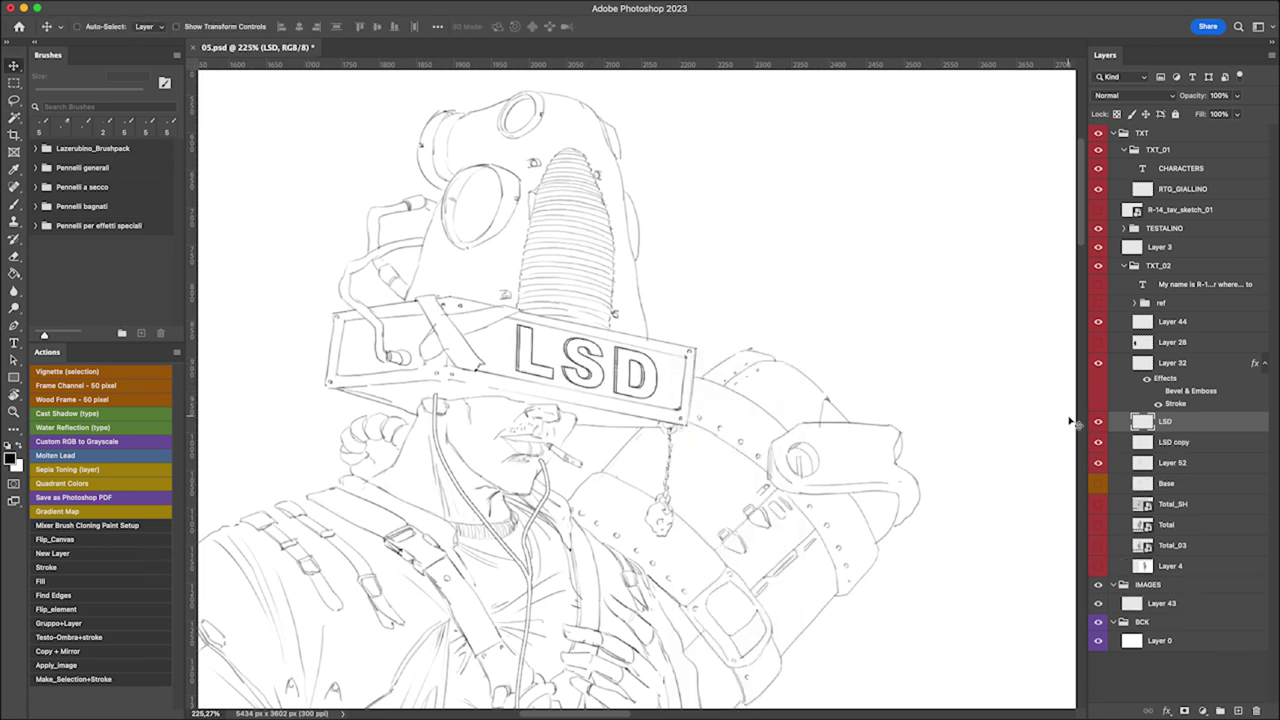
pyautogui.scroll(5, 540, 365)
pyautogui.press('b')
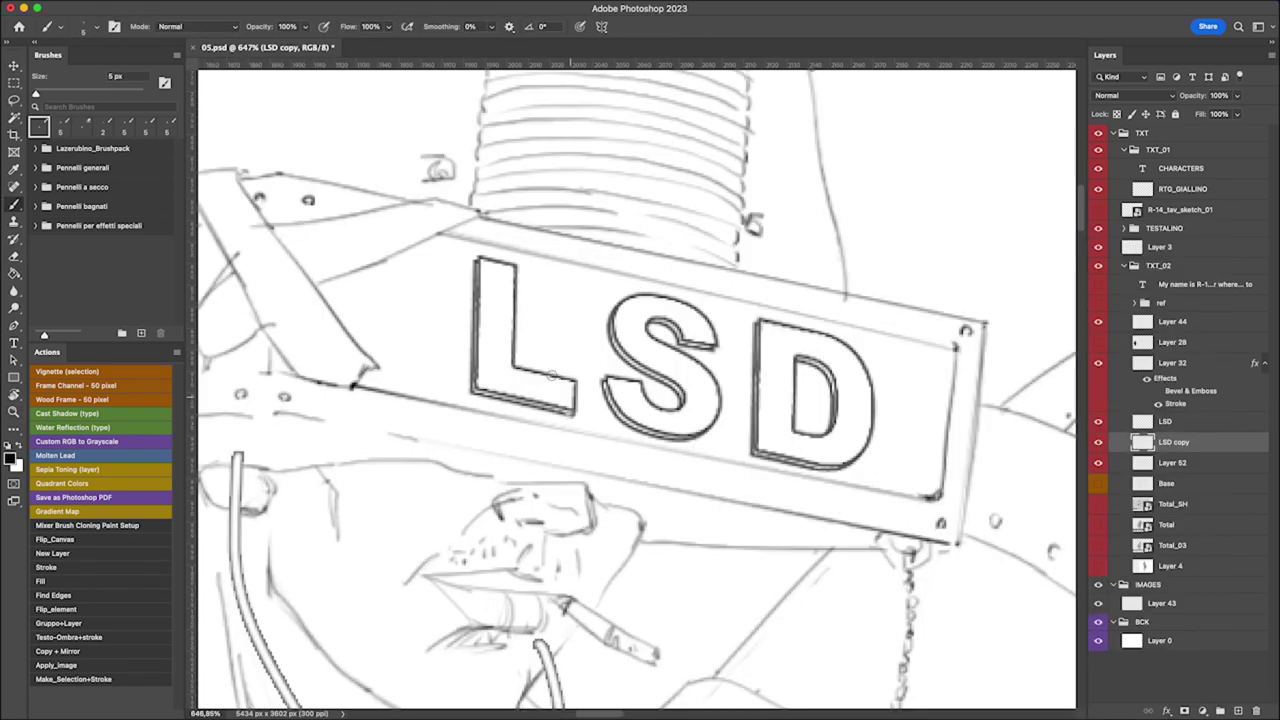
# Step: Lasso the inner border line of the visor plate on Layer 52 and copy it to a new layer to double the rim
pyautogui.scroll(-2, 747, 320)
pyautogui.press('l')
pyautogui.hotkey('alt', '[')
pyautogui.moveTo(480, 240)
pyautogui.mouseDown()
pyautogui.moveTo(740, 298)
pyautogui.moveTo(912, 376)
pyautogui.mouseUp()
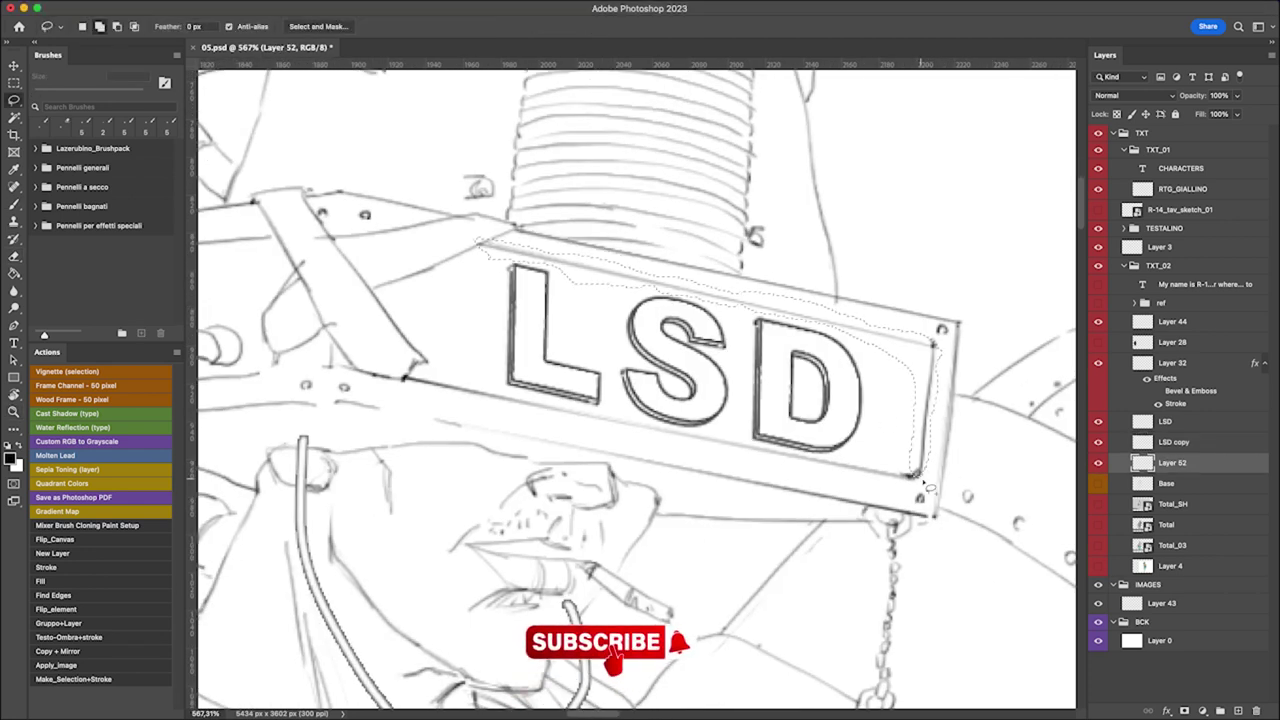
pyautogui.press('F5')
pyautogui.press('b')
# Step: Draw wear marks on the visor's upper edge and beside its crossing strap on Layer 52
pyautogui.moveTo(432, 236); pyautogui.dragTo(448, 232)
pyautogui.moveTo(360, 318); pyautogui.dragTo(410, 368)
pyautogui.hotkey('alt', '[')
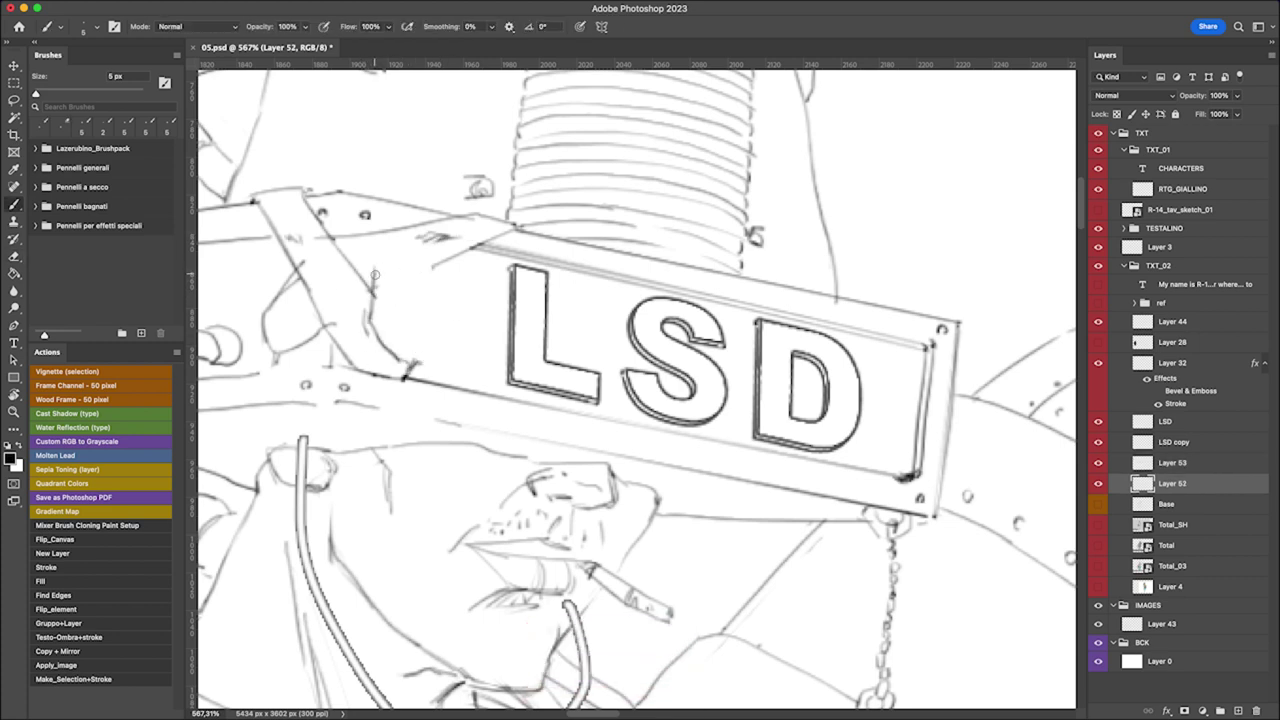
pyautogui.scroll(-2, 514, 304)
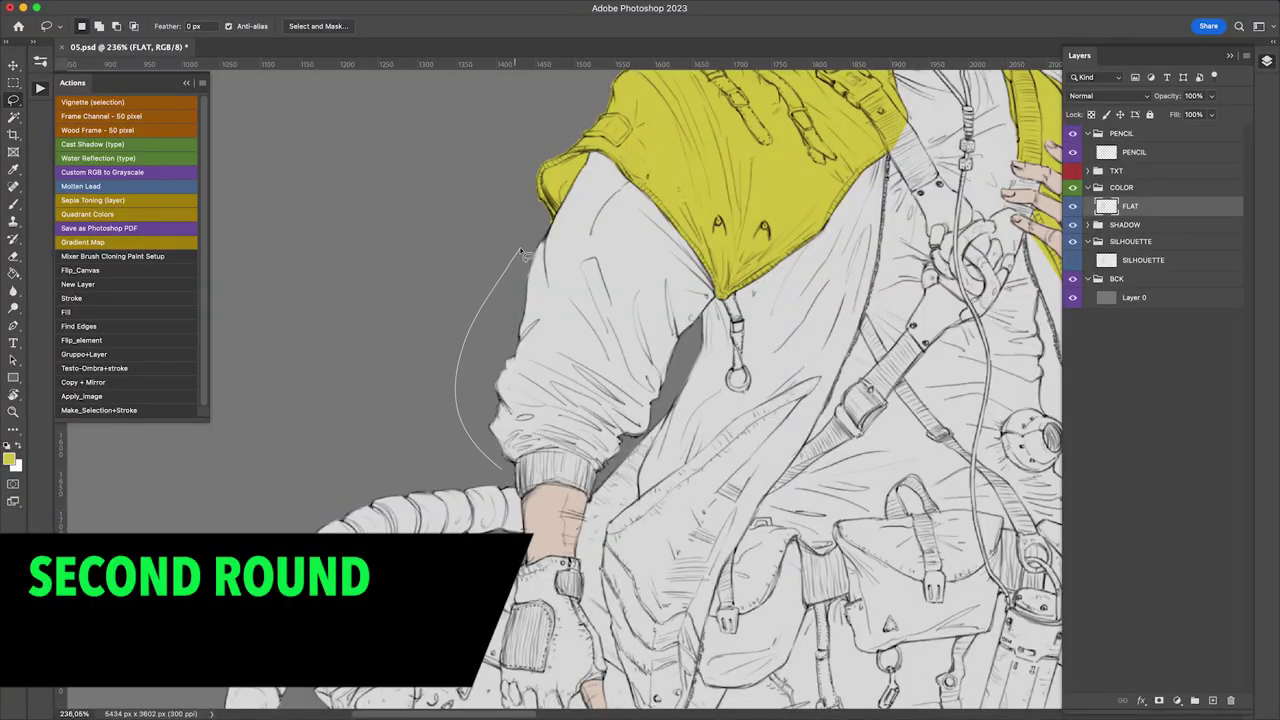
# Step: Lasso the jacket's yellow shoulder panel on the FLAT layer, looping loosely outside the silhouette
pyautogui.press('z')
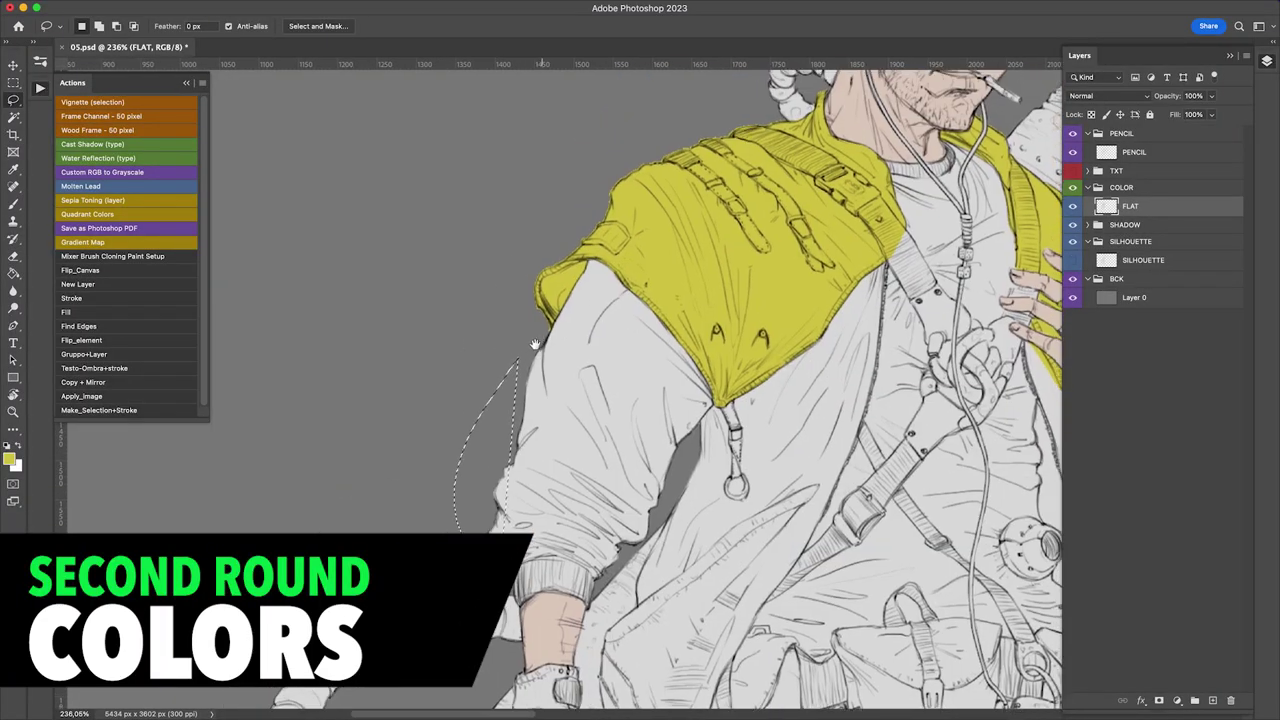
pyautogui.moveTo(523, 256); pyautogui.dragTo(578, 308)
pyautogui.scroll(-3, 578, 312)
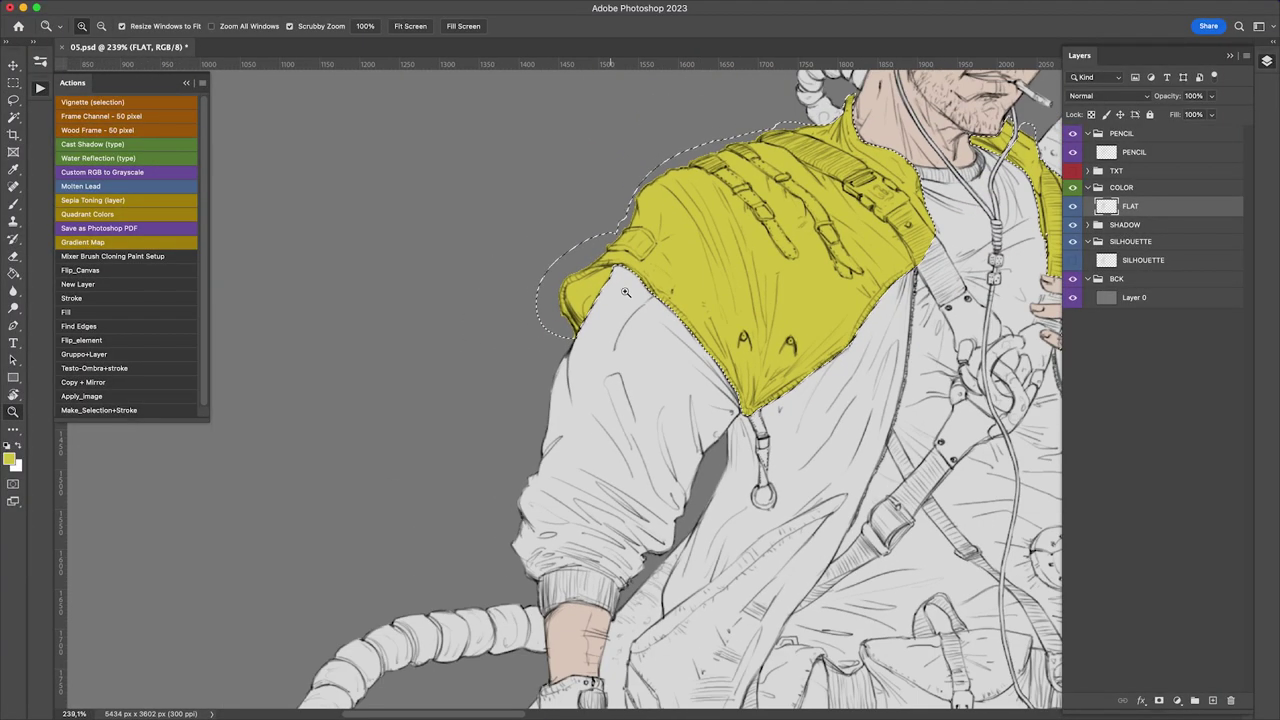
# Step: Add a new layer clipped to FLAT, fill the selected shoulder panel with yellow and deselect
pyautogui.hotkey('ctrl', 'alt', 'shift', 'n')
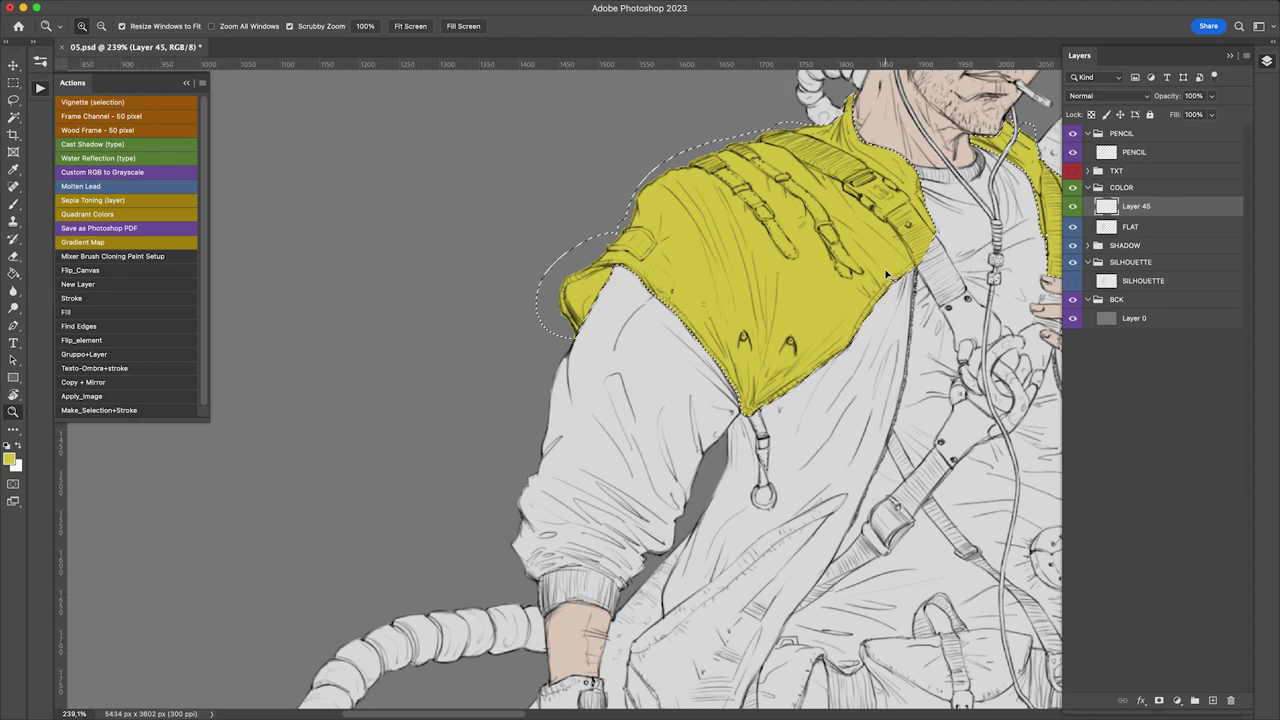
pyautogui.hotkey('ctrl', 'z')
pyautogui.press('w')
pyautogui.hotkey('alt', 'BackSpace')
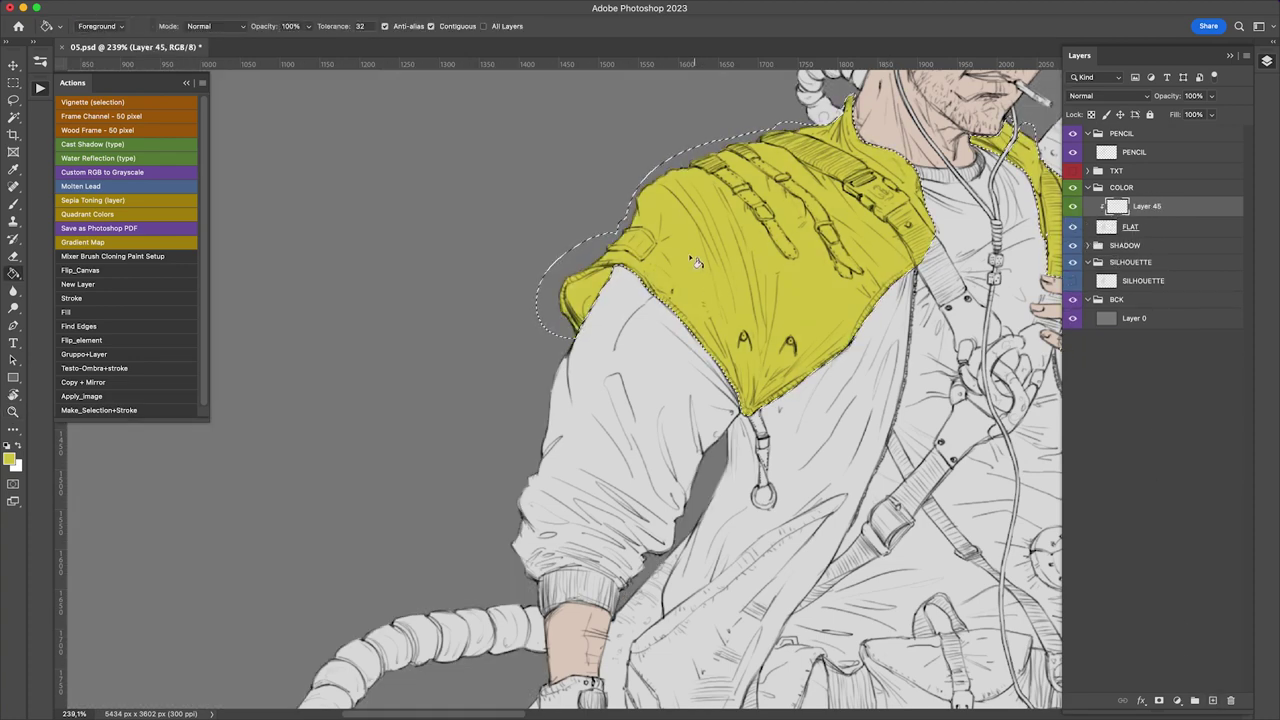
pyautogui.hotkey('ctrl', 'alt', 'g')
pyautogui.hotkey('ctrl', 'd')
# Step: Lasso the jacket sleeve below the raised hand, looping loosely outside the silhouette
pyautogui.scroll(-3, 697, 258)
pyautogui.moveTo(578, 306); pyautogui.dragTo(692, 271)
pyautogui.scroll(-3, 692, 271)
pyautogui.press('z')
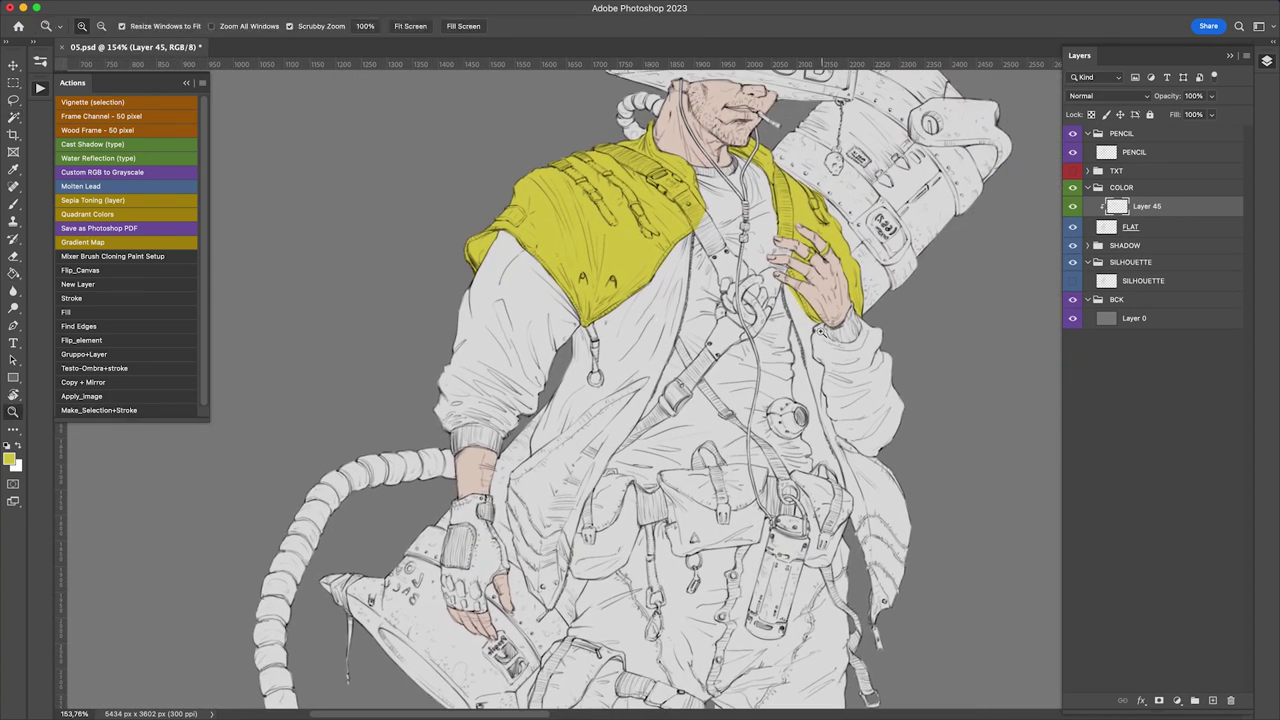
pyautogui.moveTo(541, 406); pyautogui.dragTo(752, 222)
pyautogui.press('l')
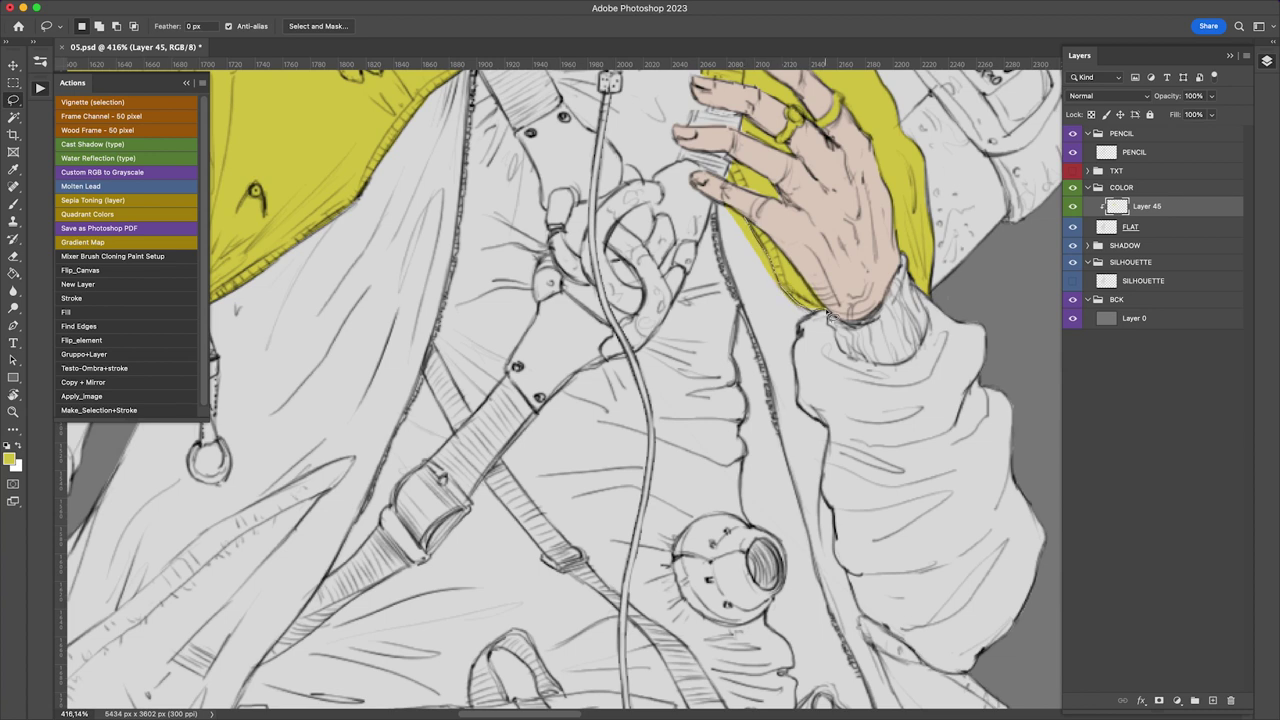
pyautogui.moveTo(1006, 373)
pyautogui.mouseDown()
pyautogui.moveTo(840, 395)
pyautogui.moveTo(800, 330)
pyautogui.mouseUp()
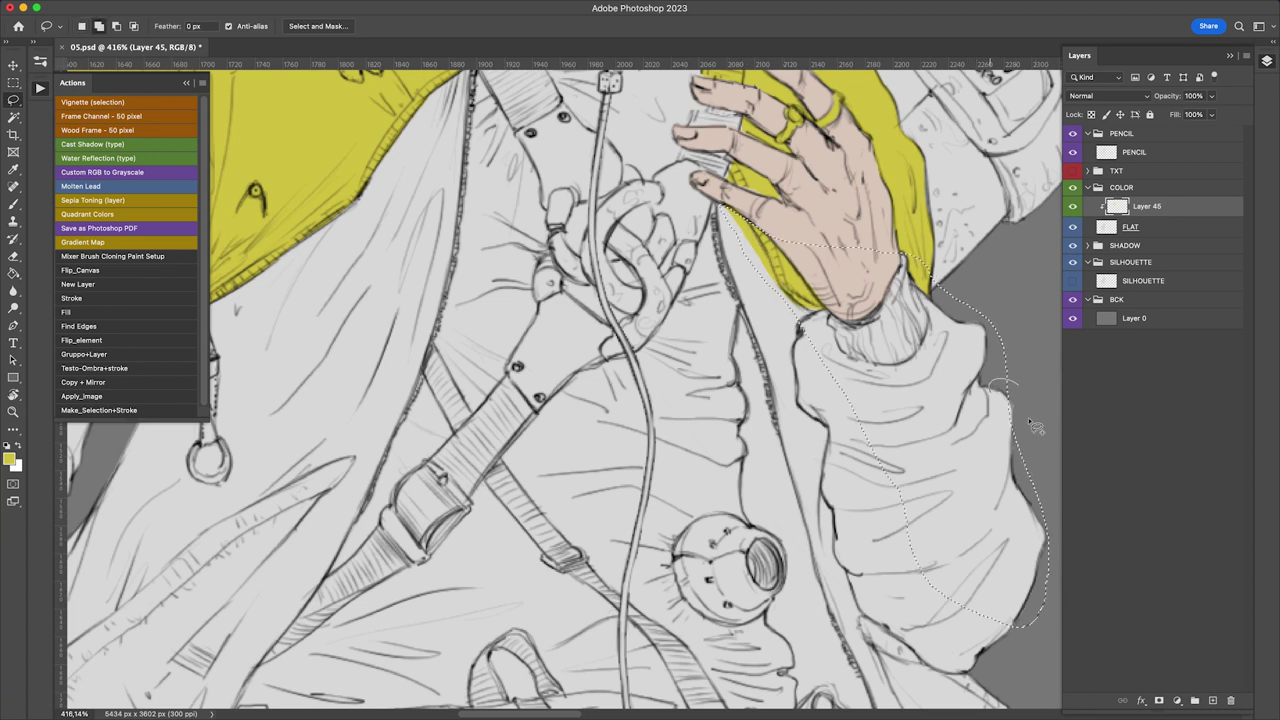
# Step: Extend the lasso selection down the coat's front edge to include its hanging lower flap
pyautogui.scroll(-4, 759, 342)
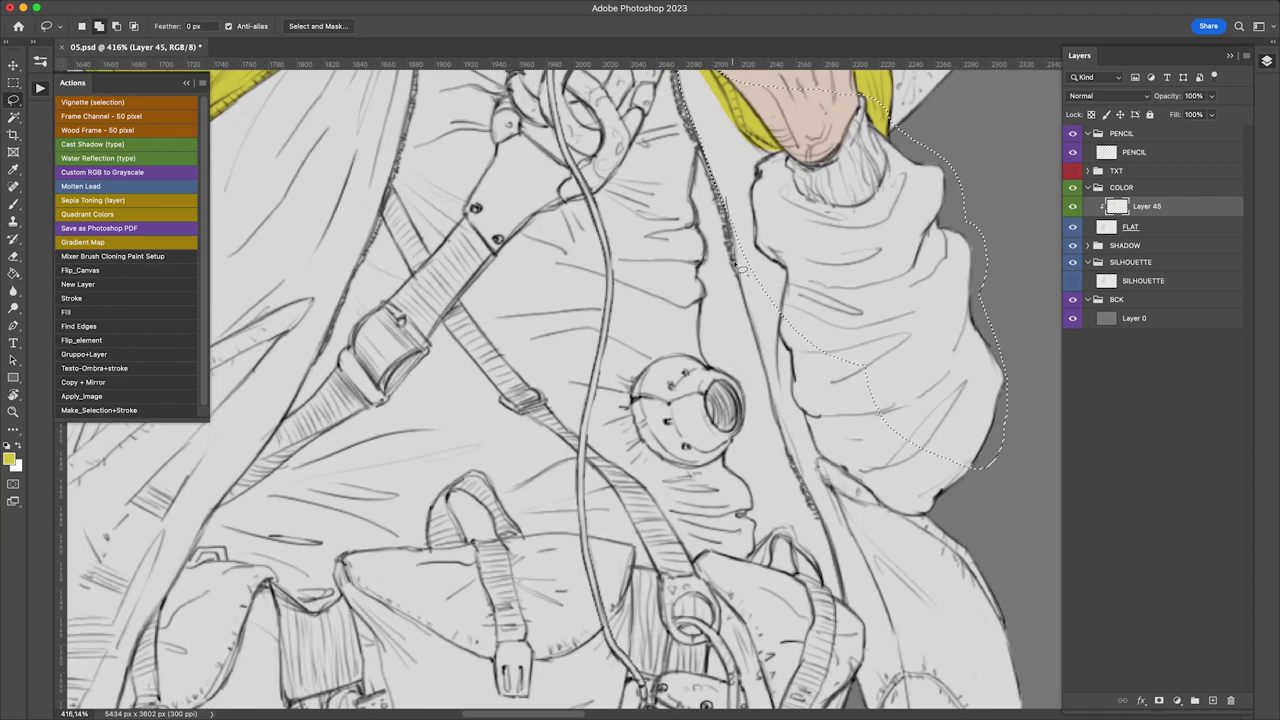
pyautogui.scroll(-5, 908, 298)
pyautogui.moveTo(659, 276); pyautogui.dragTo(792, 497)
pyautogui.scroll(-2, 700, 360)
pyautogui.scroll(4, 792, 497)
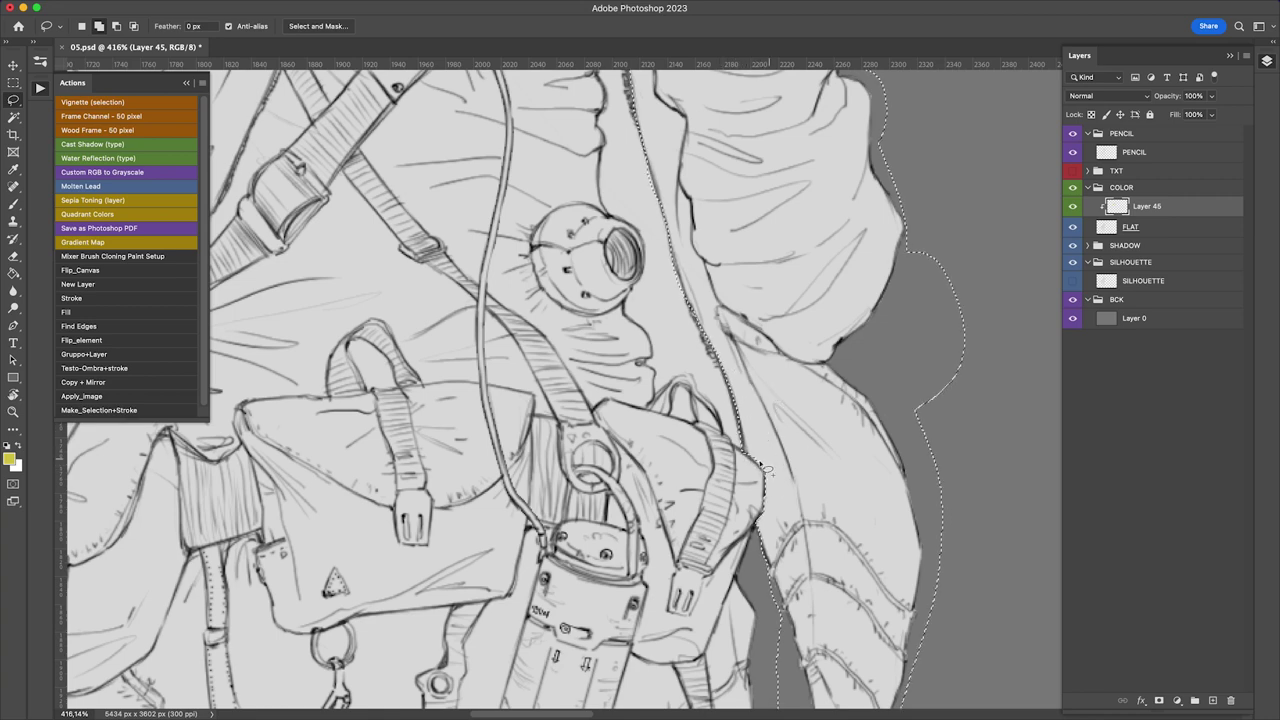
# Step: Subtract the yellow panel beside the hand from the coat selection with the Magic Wand and add a new layer
pyautogui.press('w')
pyautogui.scroll(-6, 772, 460)
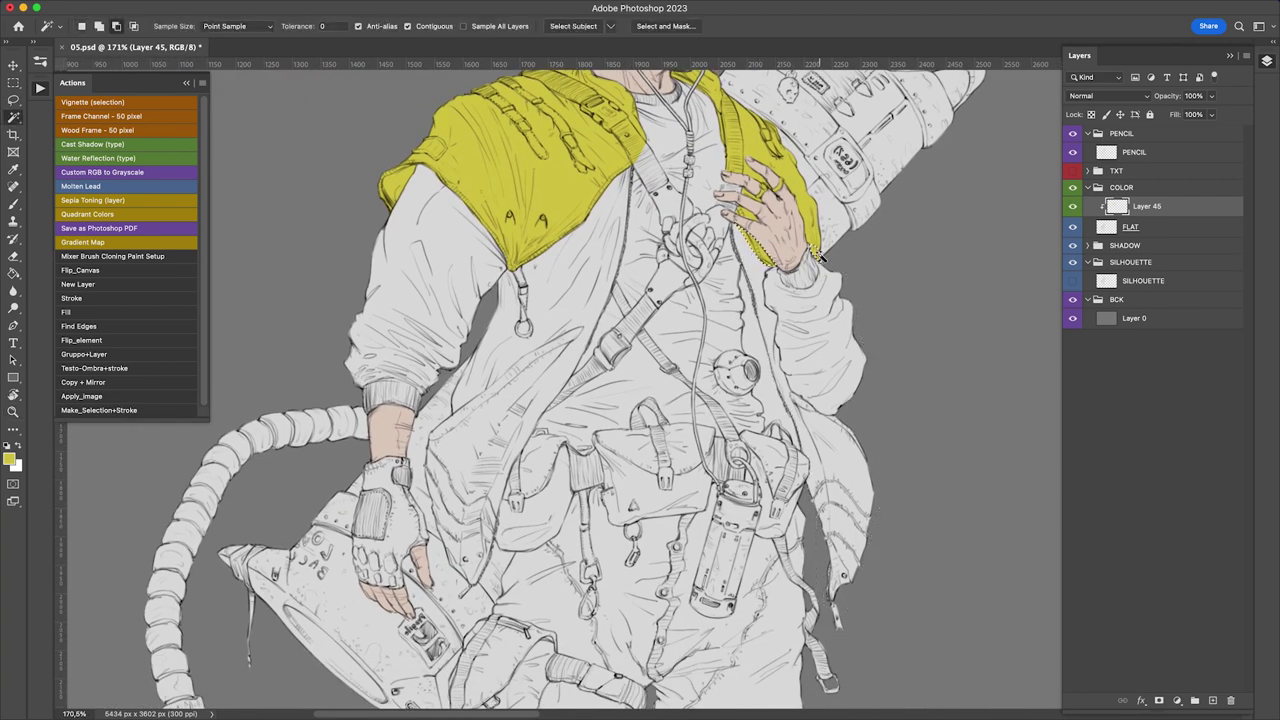
pyautogui.keyDown('alt'); pyautogui.click(772, 274); pyautogui.keyUp('alt')
pyautogui.press('Return')
pyautogui.click(1210, 699)
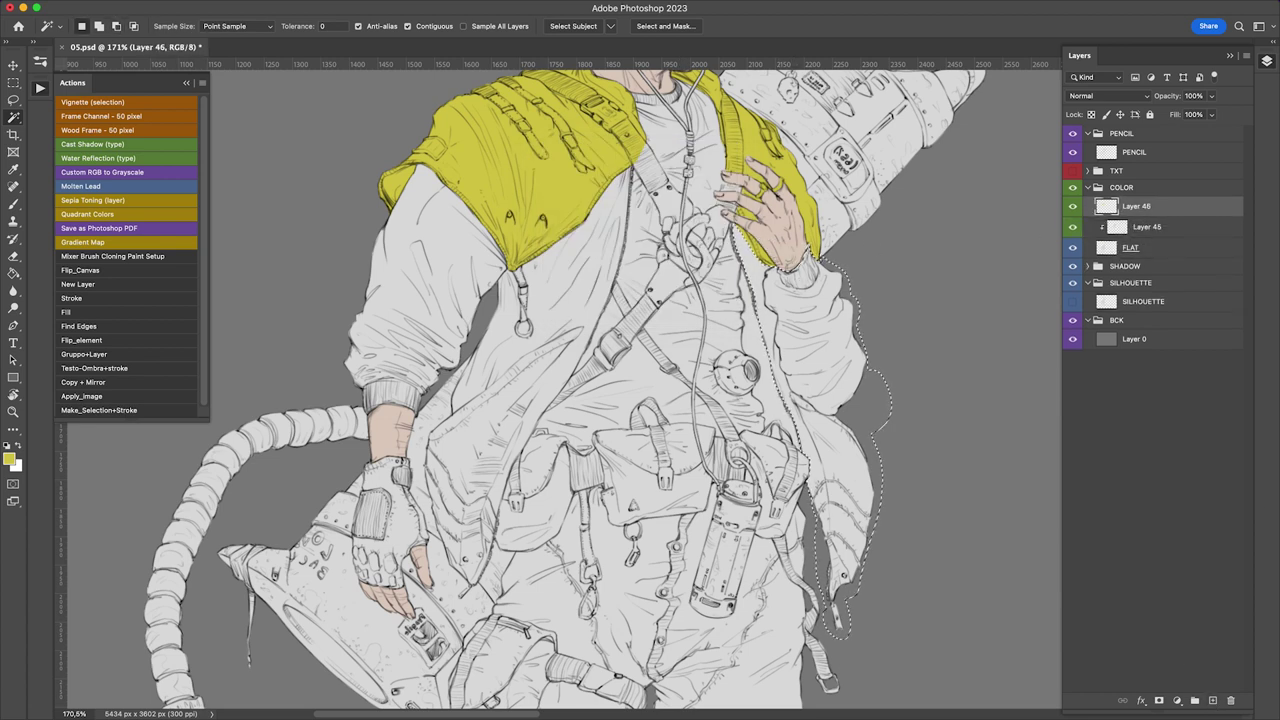
# Step: Fill the selected sleeve and coat front with a flat colour using the Paint Bucket
pyautogui.press('i')
pyautogui.press('g')
pyautogui.click(810, 360)
# Step: Fill both shoes with flat red on a new layer clipped to FLAT and deselect
pyautogui.hotkey('ctrl', 'shift', 'alt', 'n')
pyautogui.click(701, 541)
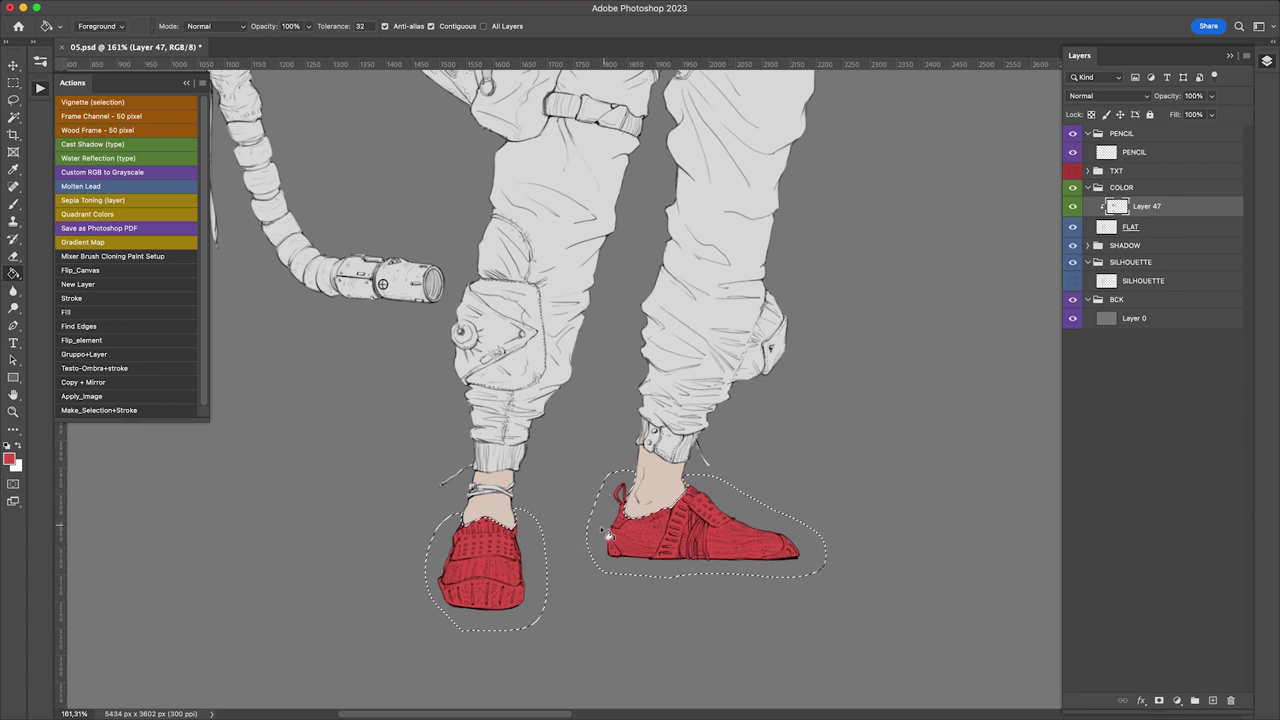
pyautogui.hotkey('ctrl', 'd')
# Step: Lasso the middle band of the front-facing shoe and the heel and toe panels of the side-facing shoe
pyautogui.press('l')
pyautogui.scroll(5, 486, 566)
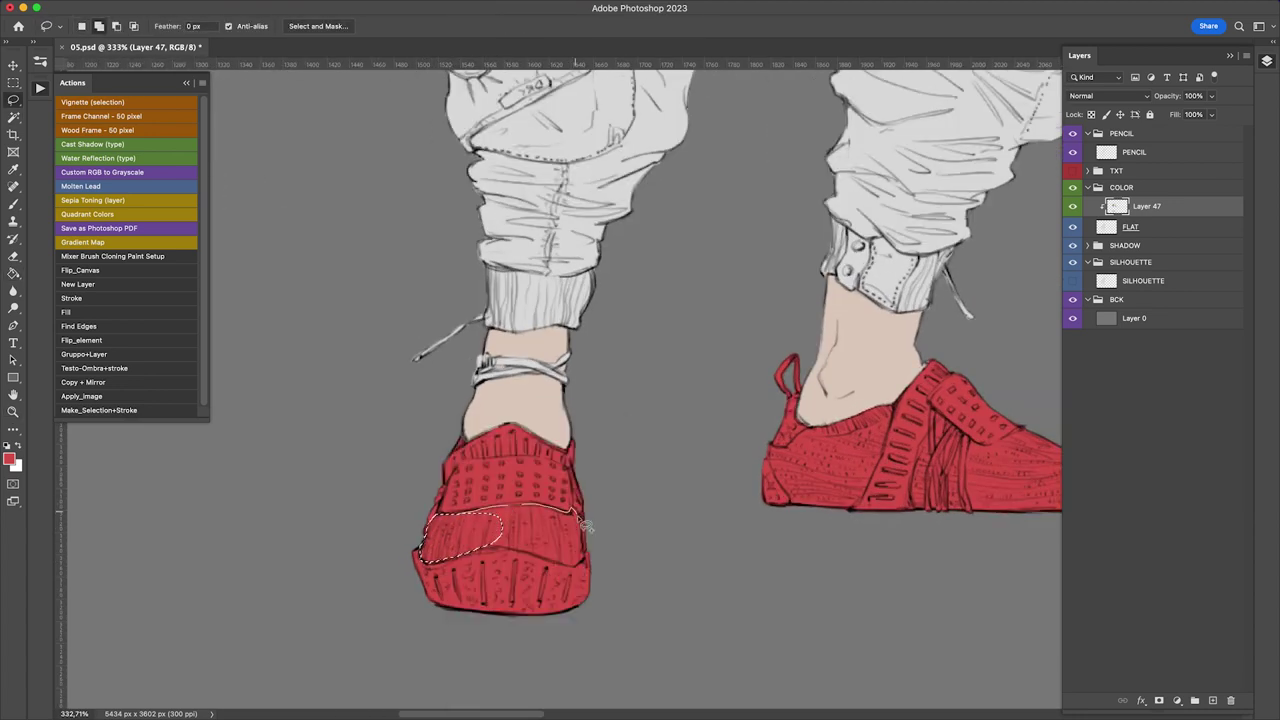
pyautogui.hscroll(3, 530, 515)
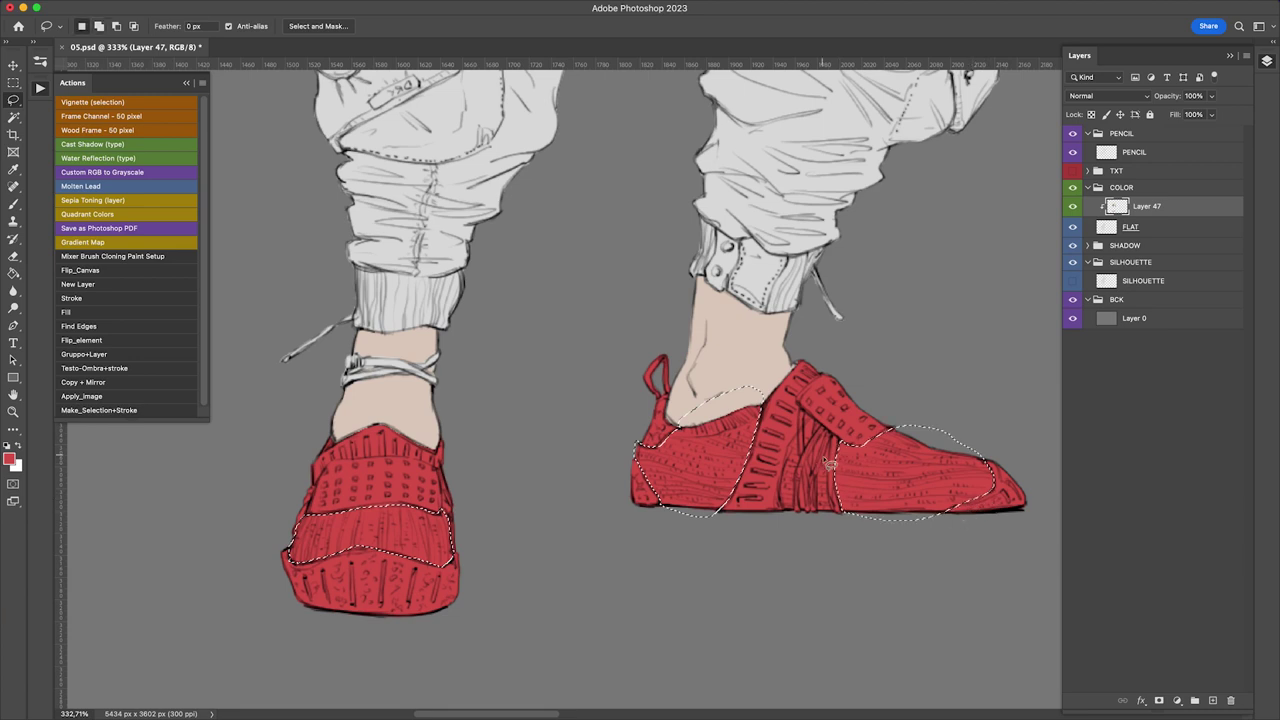
pyautogui.scroll(3, 818, 462)
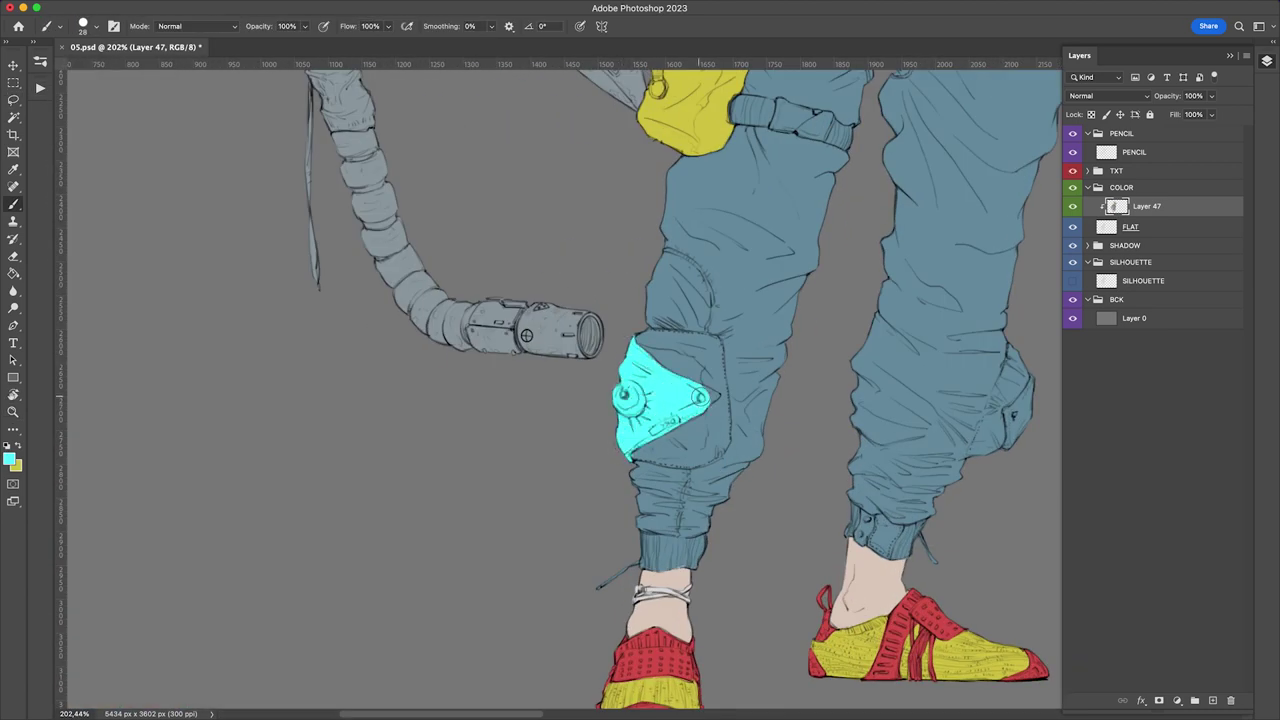
# Step: Paint the triangular knee patches on both trouser legs cyan on Layer 47
pyautogui.moveTo(706, 390); pyautogui.dragTo(714, 408)
pyautogui.hscroll(5, 712, 400)
pyautogui.moveTo(846, 348); pyautogui.dragTo(846, 386)
pyautogui.moveTo(860, 314); pyautogui.dragTo(848, 358)
pyautogui.hscroll(5, 850, 350)
# Step: Paint the patches below and above the front knee cyan and edge the cyan patches with thin yellow trim
pyautogui.moveTo(330, 432); pyautogui.dragTo(332, 468)
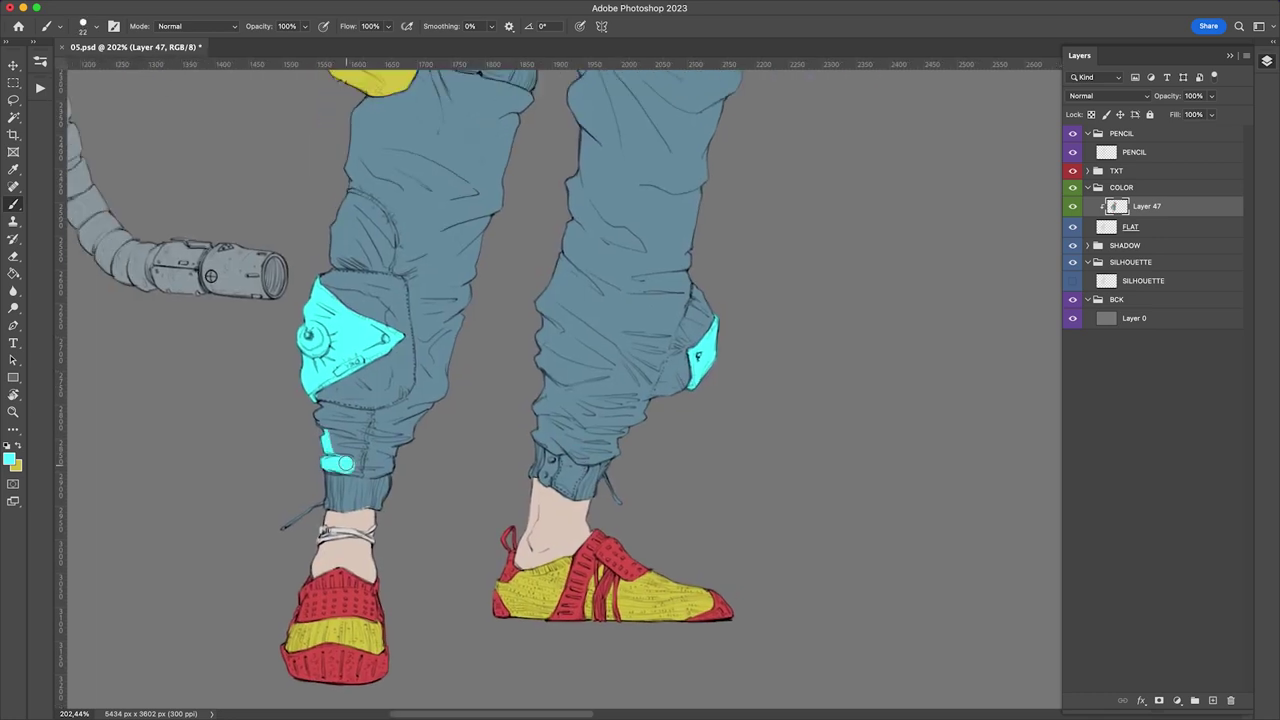
pyautogui.hscroll(-3, 343, 424)
pyautogui.moveTo(570, 210)
pyautogui.mouseDown()
pyautogui.moveTo(543, 257)
pyautogui.moveTo(620, 232)
pyautogui.mouseUp()
pyautogui.press('x')
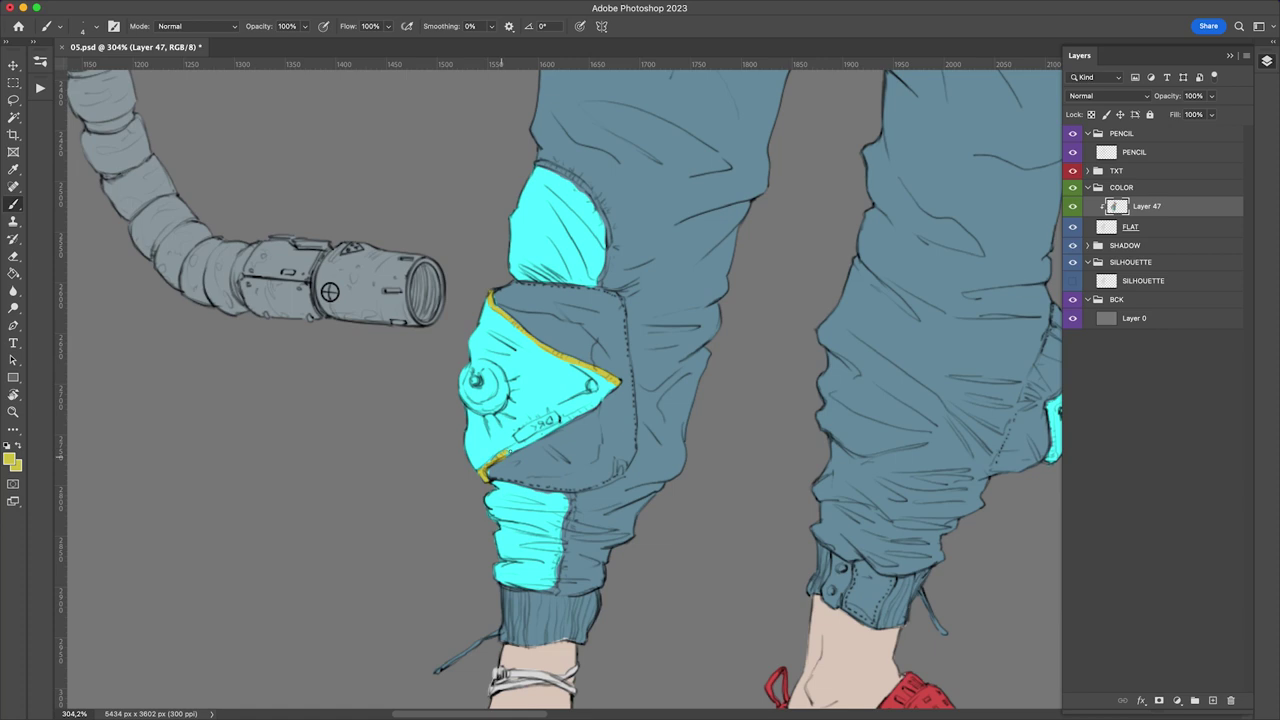
pyautogui.moveTo(571, 494); pyautogui.dragTo(557, 590)
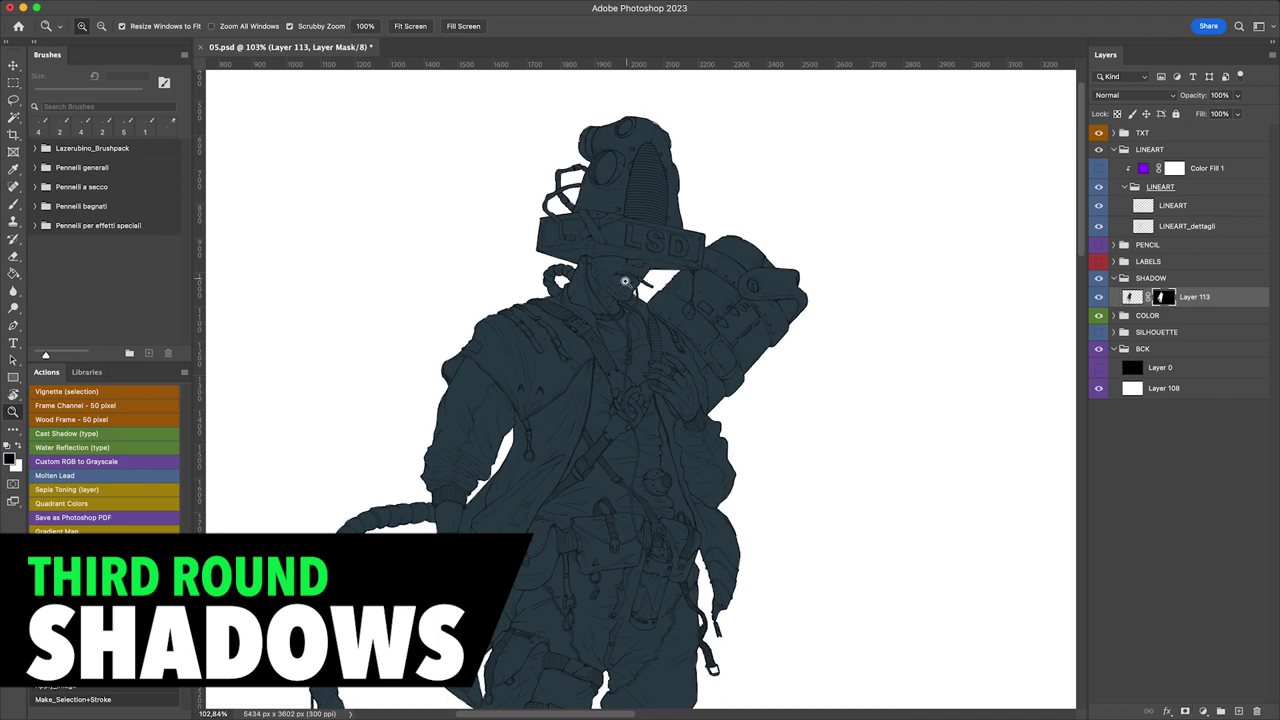
# Step: Mask out the shadow on Layer 113 over the lit helmet dome, visor edges and LSD plate
pyautogui.click(625, 281)
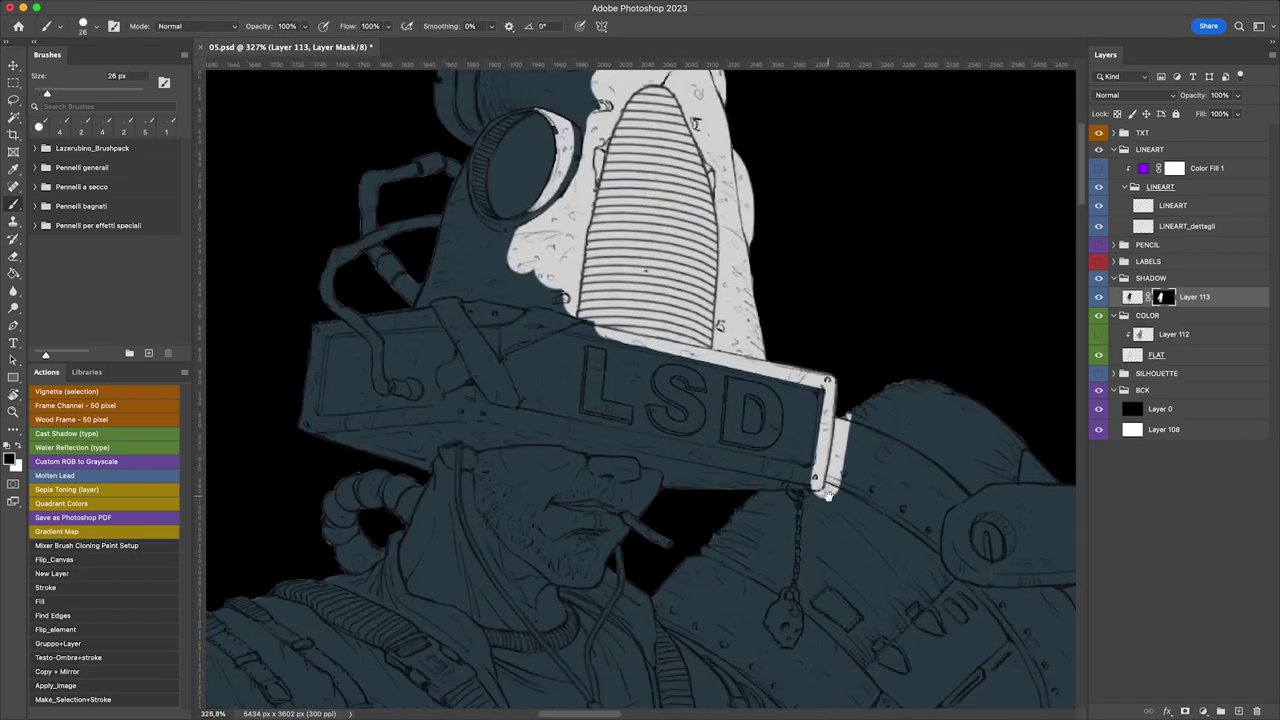
pyautogui.hscroll(-5, 594, 421)
pyautogui.scroll(2, 594, 421)
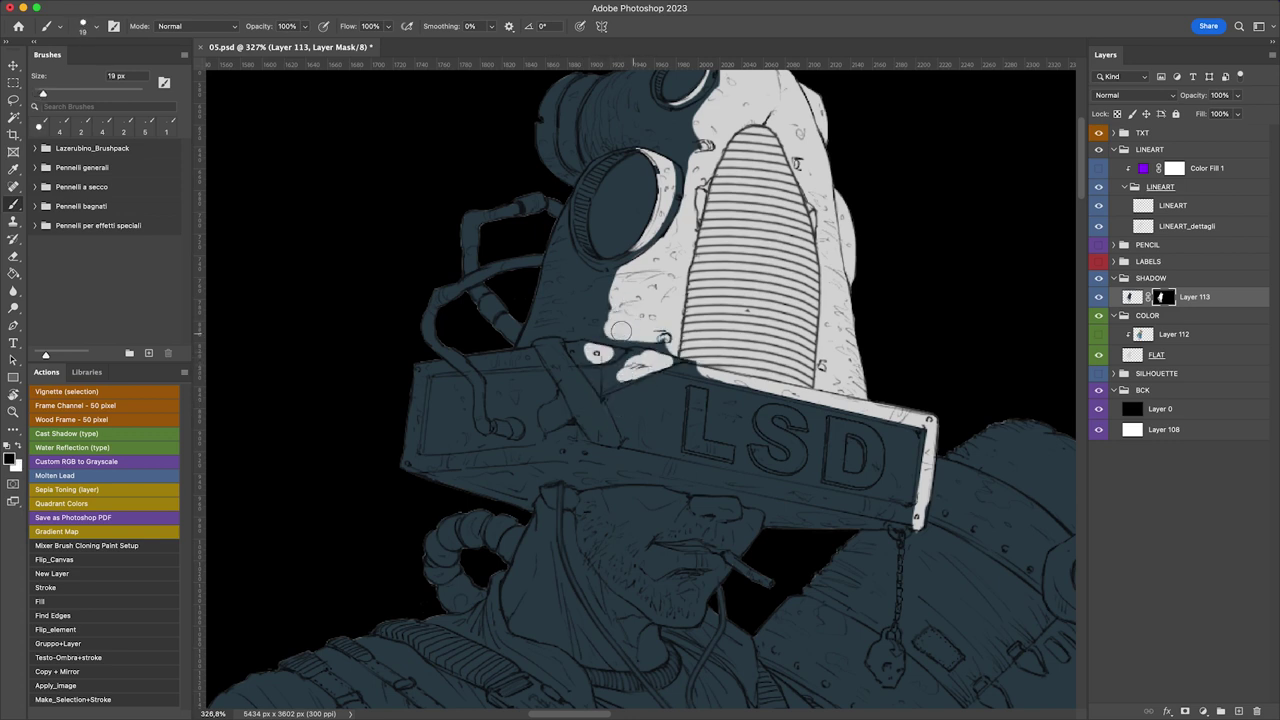
pyautogui.moveTo(596, 353)
pyautogui.mouseDown()
pyautogui.moveTo(549, 429)
pyautogui.moveTo(700, 420)
pyautogui.mouseUp()
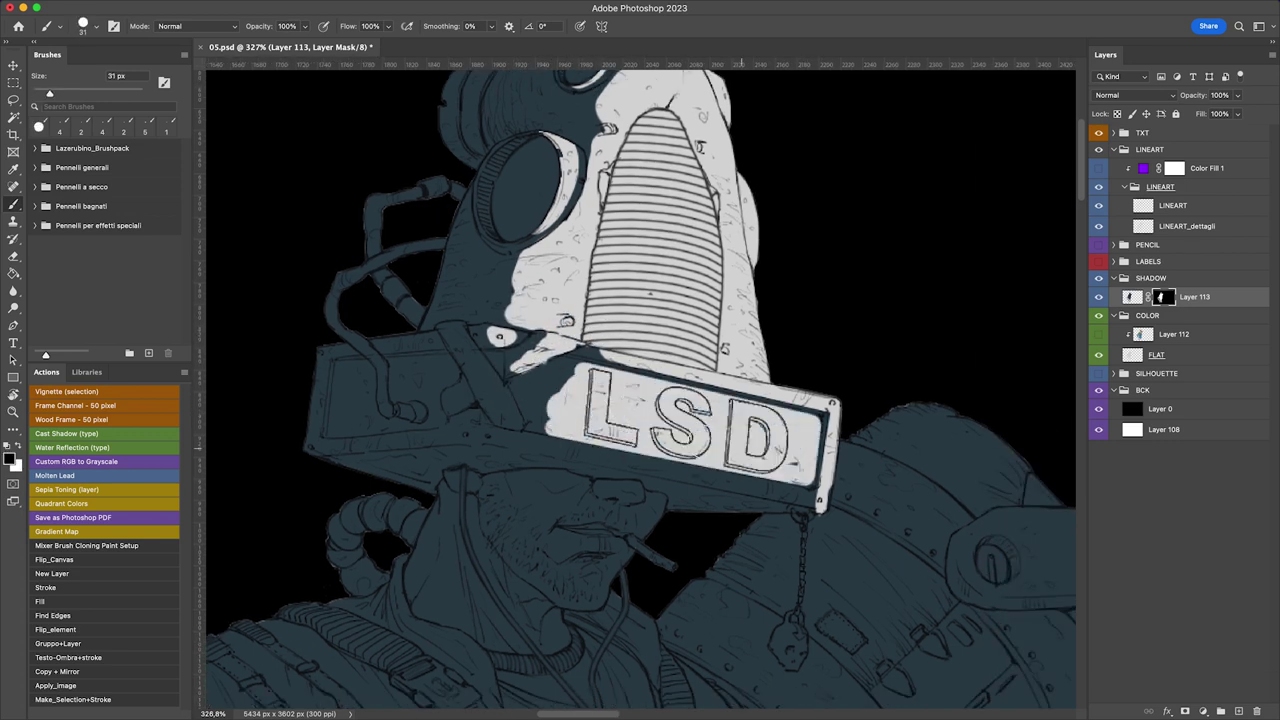
# Step: Mask out the shadow along the visor plate's lower border and, with a 6 px brush, on the hanging pipe
pyautogui.moveTo(612, 385)
pyautogui.mouseDown()
pyautogui.moveTo(662, 357)
pyautogui.moveTo(650, 387)
pyautogui.mouseUp()
pyautogui.press('[')
pyautogui.press('[')
pyautogui.press('[')
pyautogui.press('[')
pyautogui.press('[')
pyautogui.press('[')
pyautogui.press('[')
pyautogui.press('[')
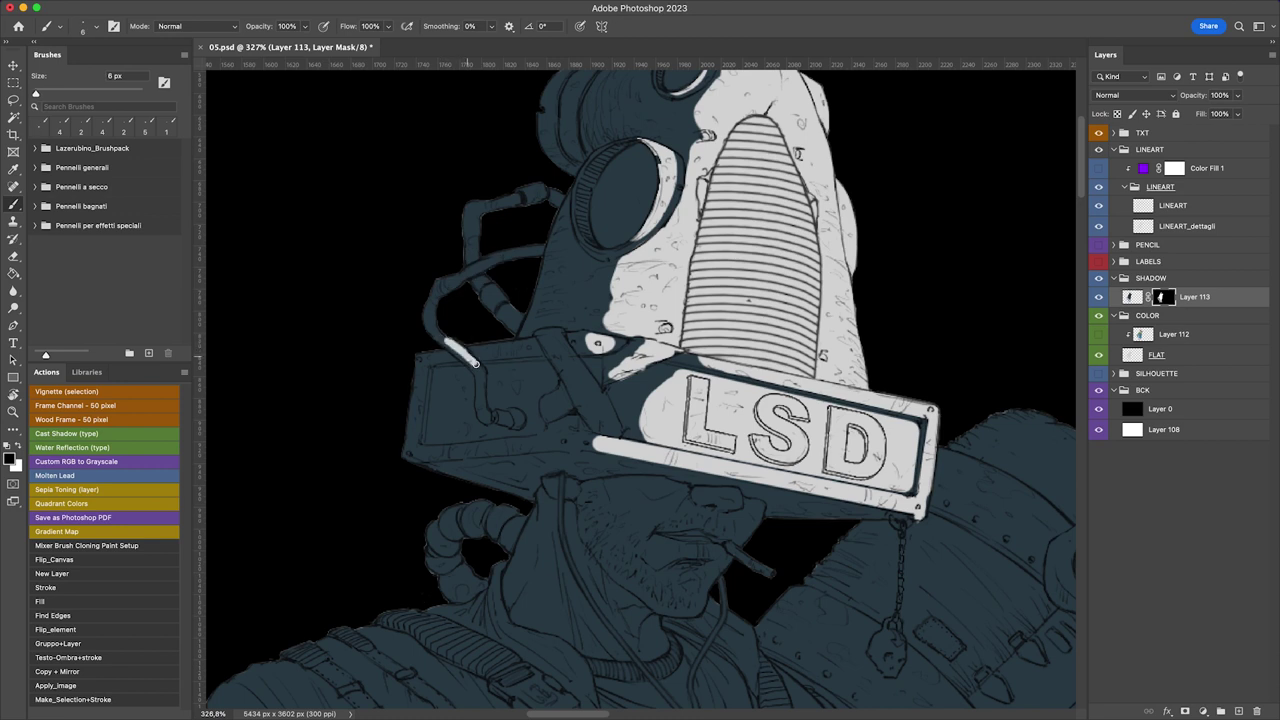
# Step: Reduce the brush to 5 px and mask out thin highlights on the visor strap's edge and the pipe's end
pyautogui.hscroll(-3, 476, 363)
pyautogui.scroll(-1, 476, 363)
pyautogui.press('[')
# Step: On Layer 113's mask, highlight the diagonal visor strap and paint thin 4 px shadows along the LSD letters' edges
pyautogui.scroll(3, 667, 393)
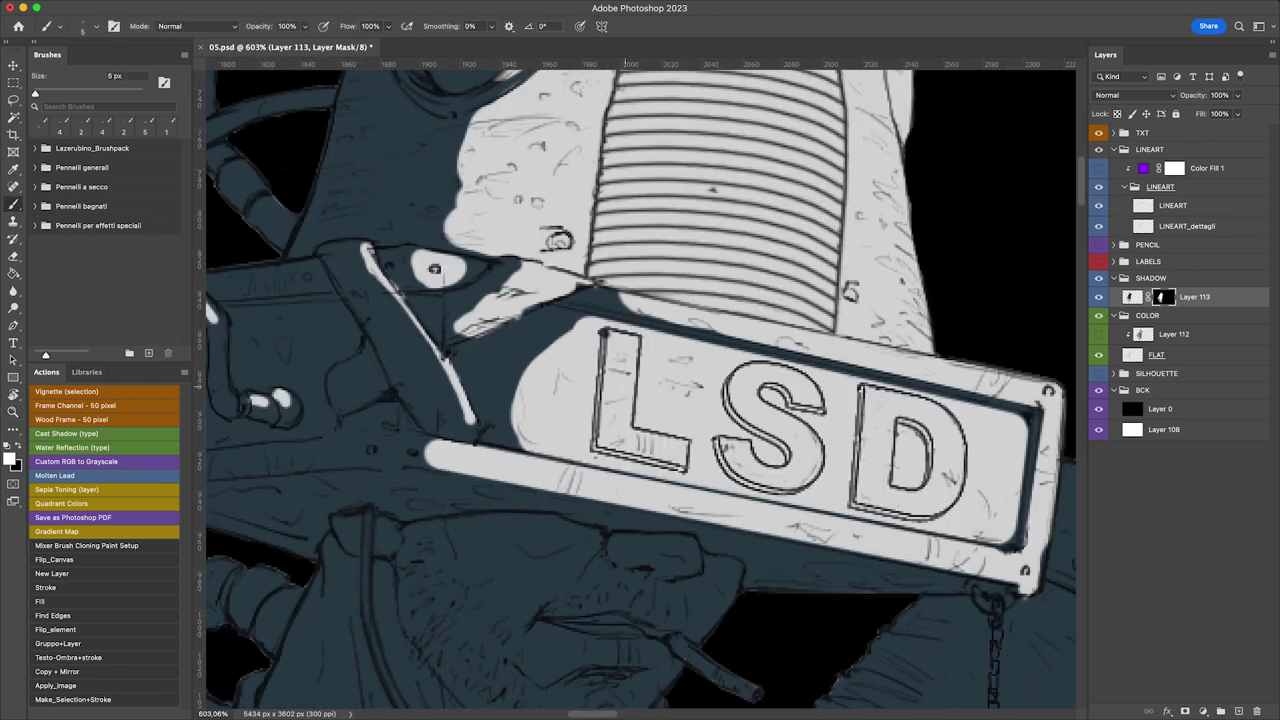
pyautogui.hscroll(3, 680, 466)
pyautogui.scroll(-1, 680, 466)
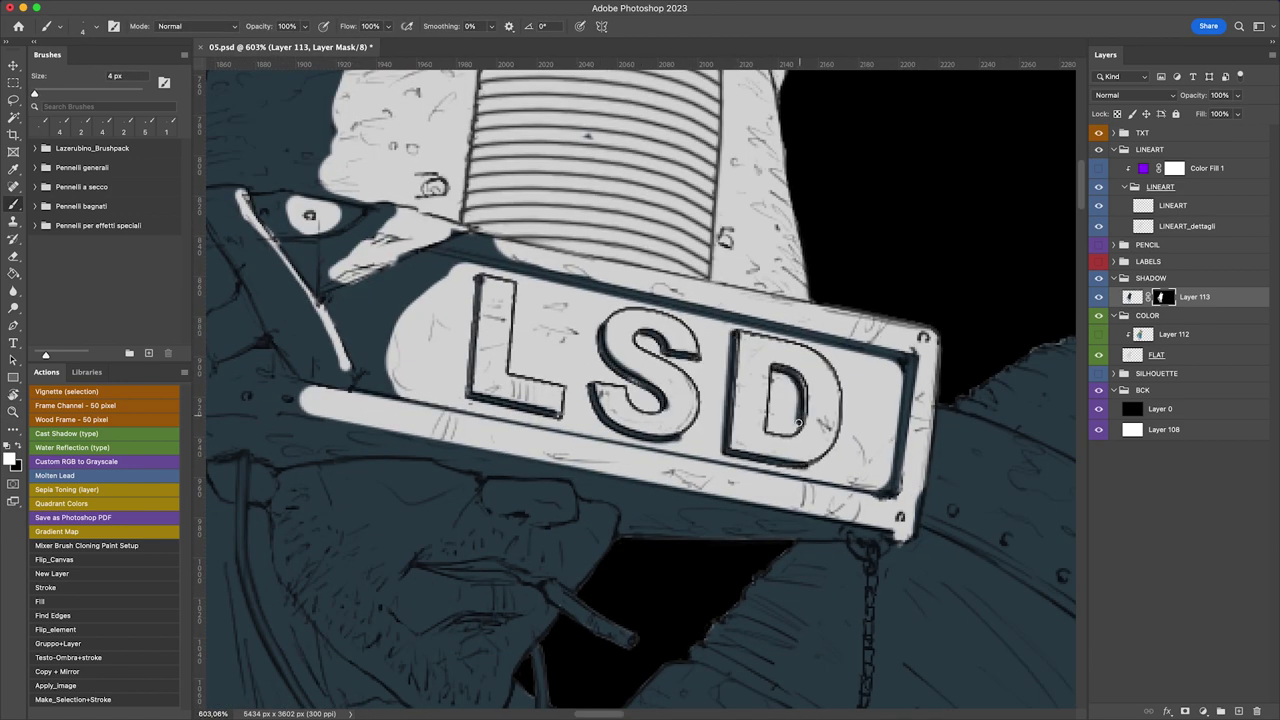
pyautogui.press('e')
pyautogui.press('b')
# Step: Paint thin shadow lines with a 4 px brush beside the dome's rivets and between the ribs of the helmet grille
pyautogui.scroll(10, 474, 394)
pyautogui.hscroll(-4, 474, 394)
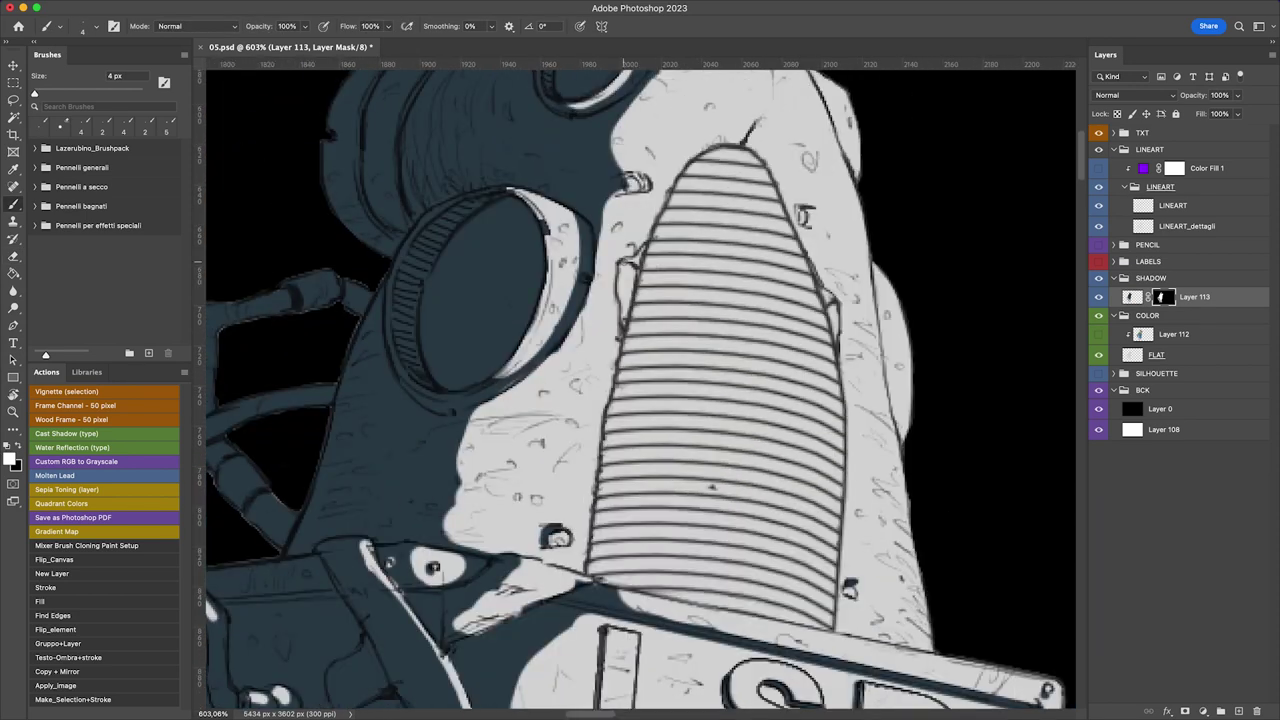
pyautogui.moveTo(625, 262); pyautogui.dragTo(535, 240)
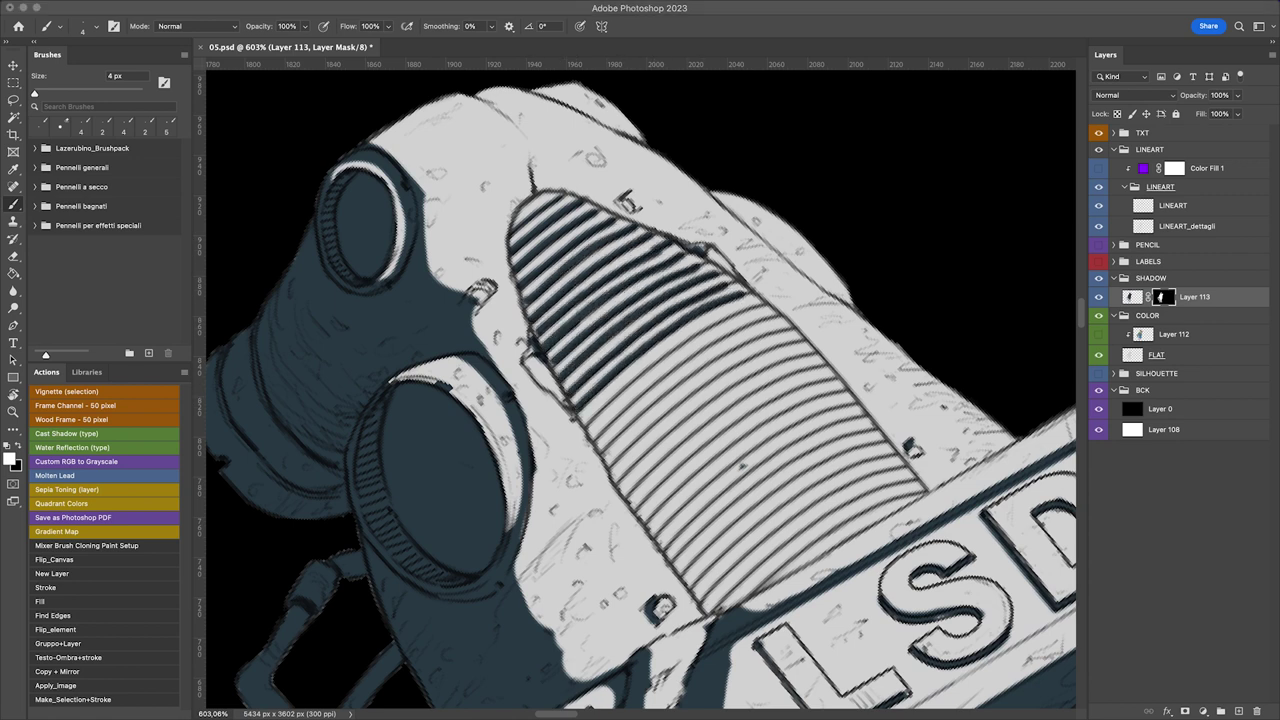
pyautogui.moveTo(617, 410); pyautogui.dragTo(777, 336)
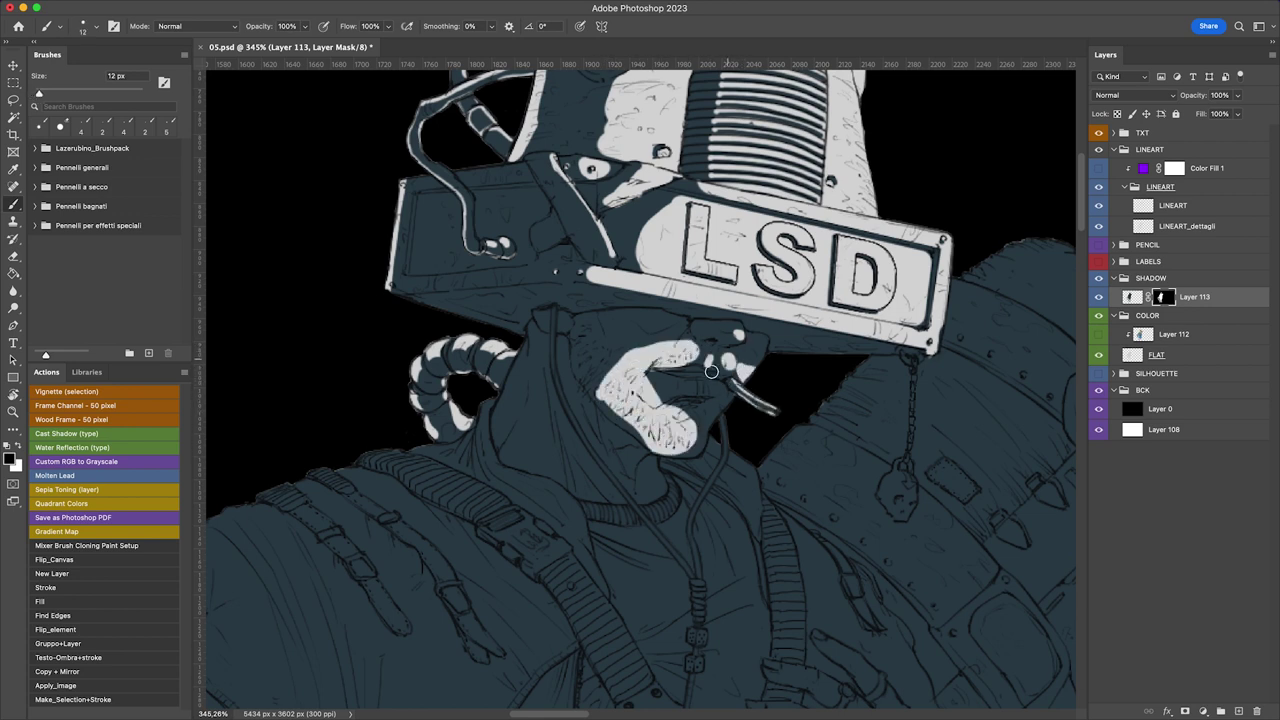
# Step: Reduce the brush to 2 px and mask out thin highlights along the cigarette and both hanging neck cords
pyautogui.press('[')
pyautogui.press('[')
pyautogui.scroll(-5, 690, 370)
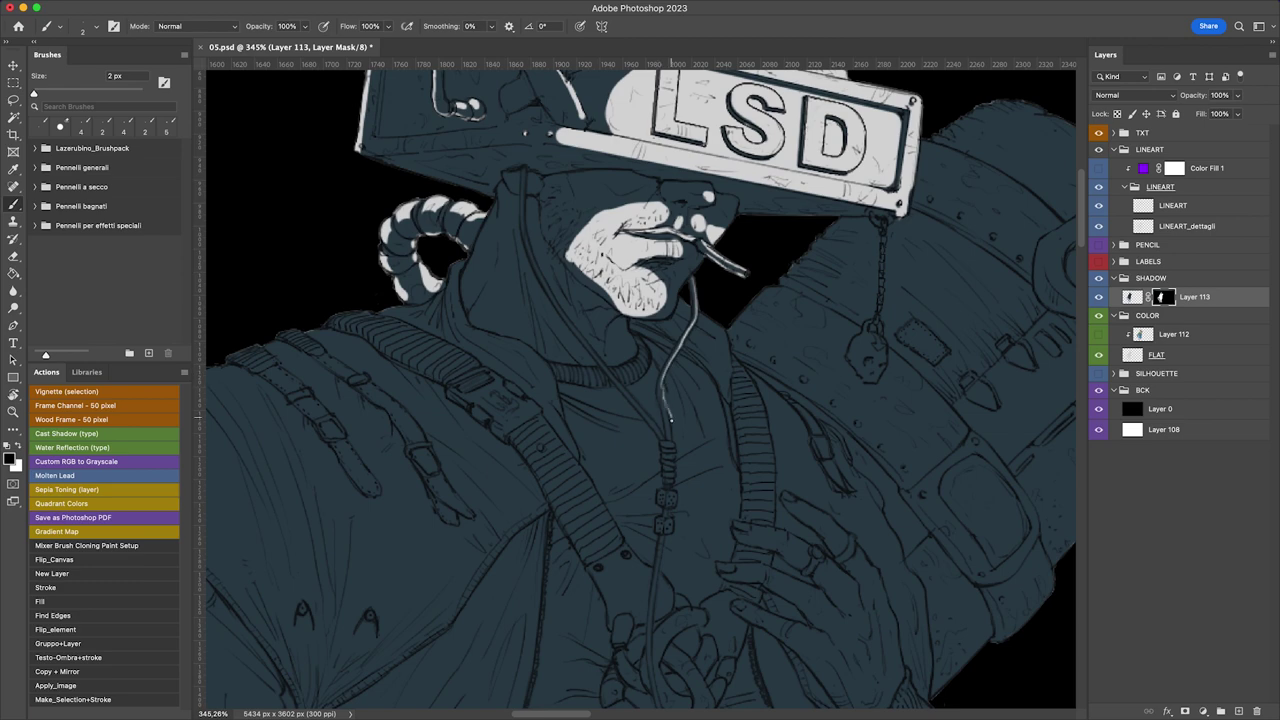
pyautogui.scroll(4, 558, 284)
pyautogui.scroll(-4, 654, 497)
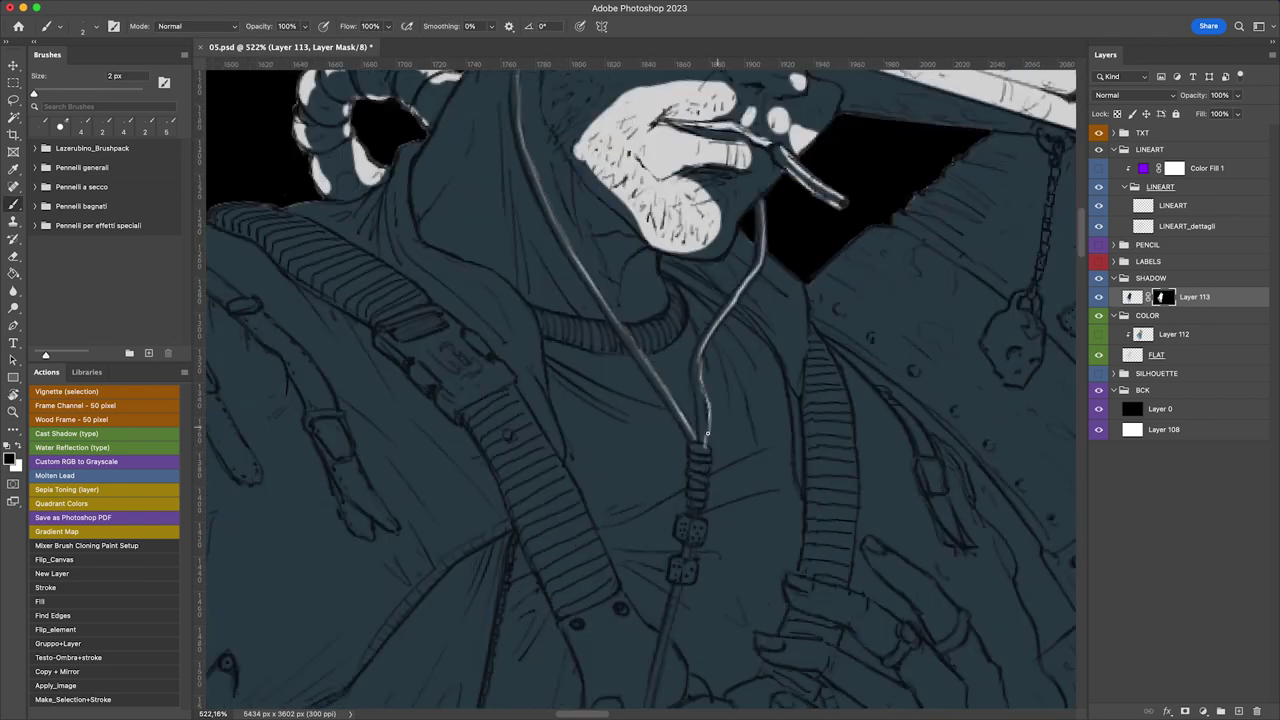
pyautogui.scroll(-3, 706, 494)
# Step: Lighten the shadow colour of Layer 113 to a mid blue-grey
pyautogui.press('z')
pyautogui.scroll(-10, 660, 360)
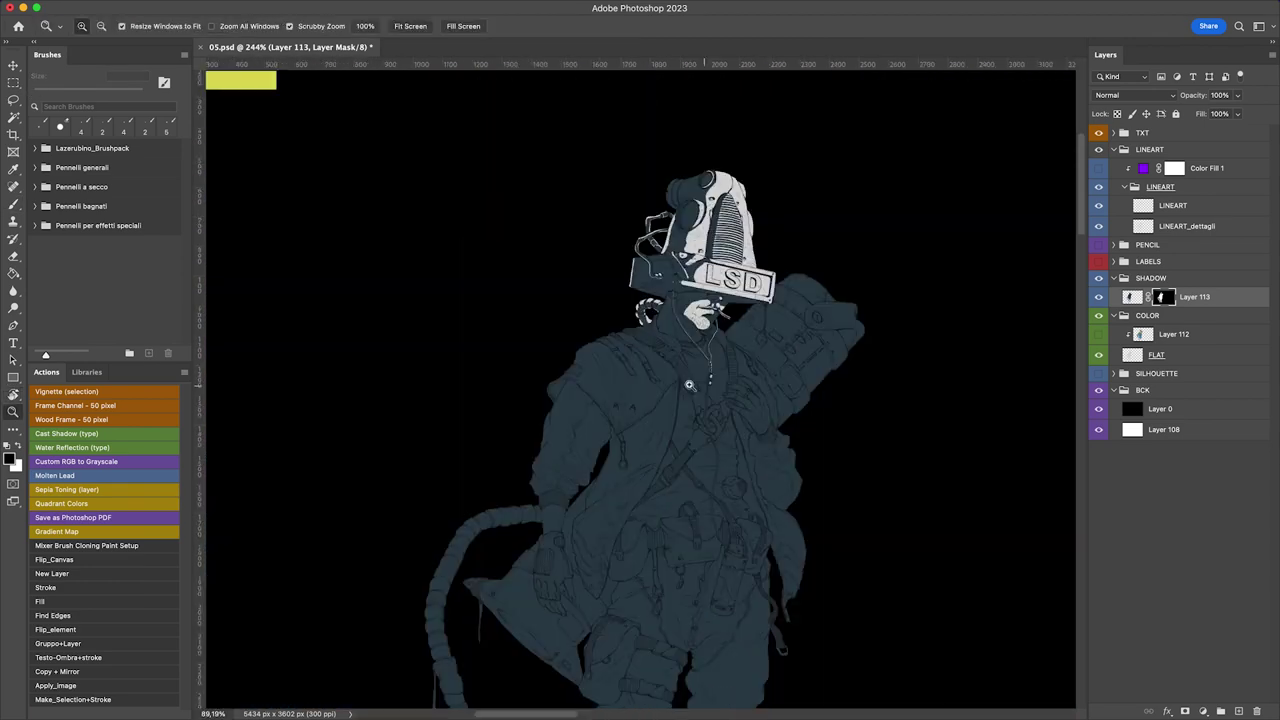
pyautogui.hotkey('ctrl', 'u')
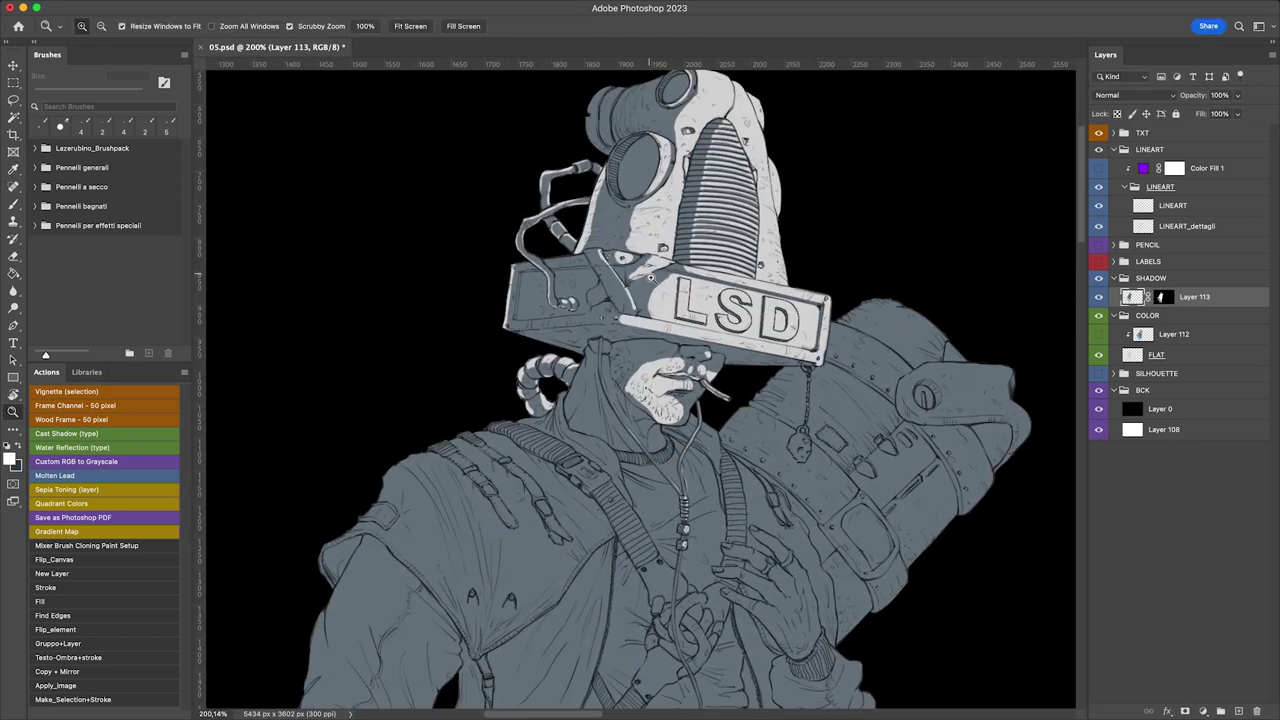
pyautogui.press('z')
pyautogui.scroll(-3, 640, 340)
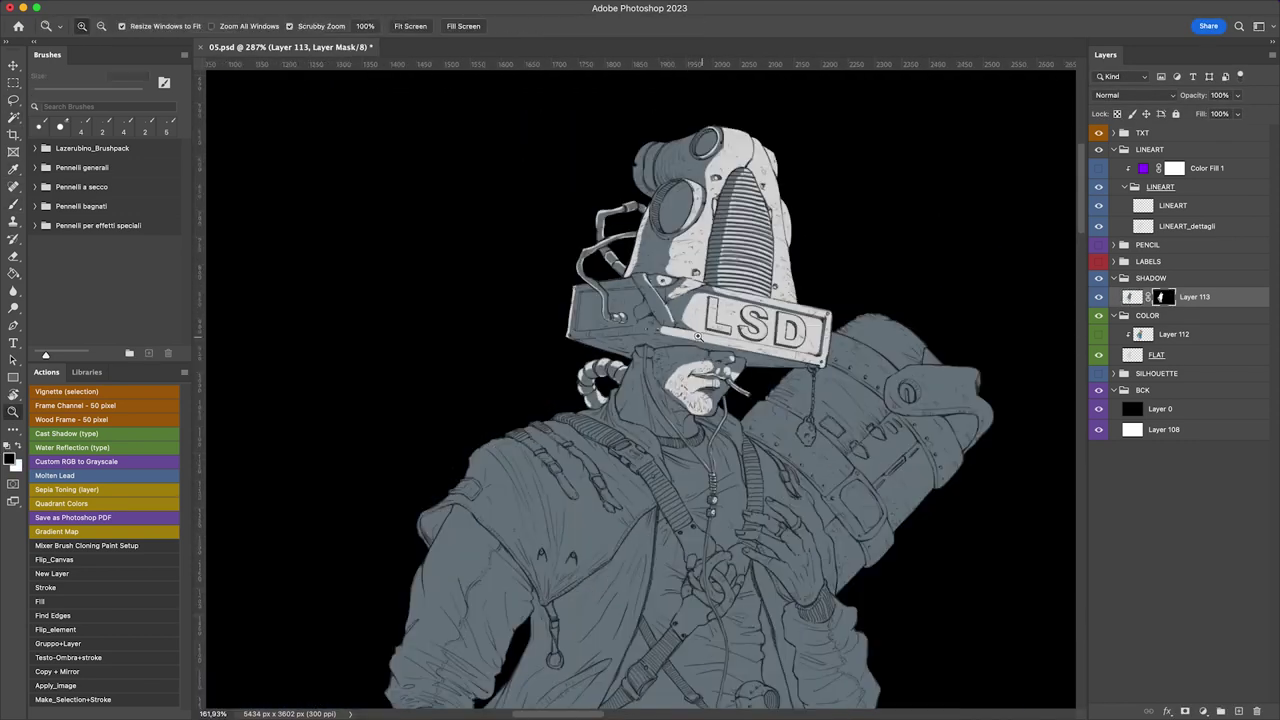
# Step: Mask out the shadow over the lit chest, upper harness, raised hand, backpack and the sleeve of the raised arm
pyautogui.scroll(4, 606, 375)
pyautogui.press('b')
pyautogui.scroll(-10, 620, 340)
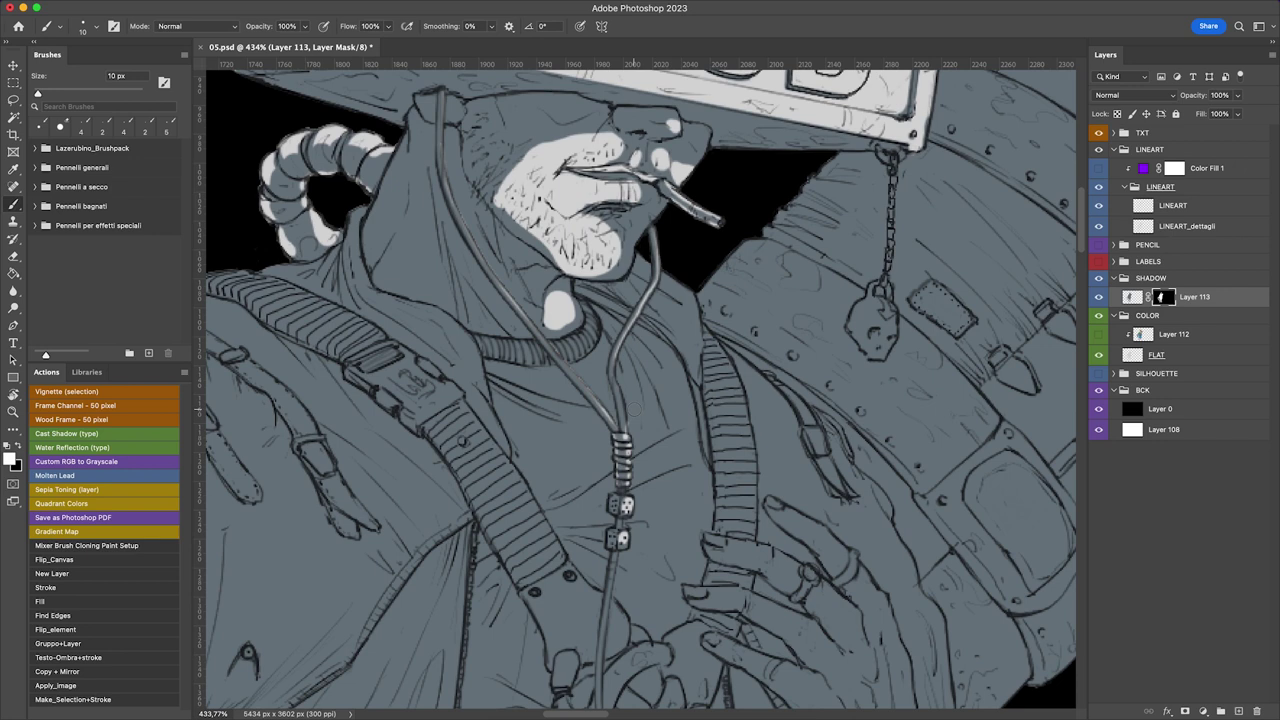
pyautogui.scroll(-2, 590, 345)
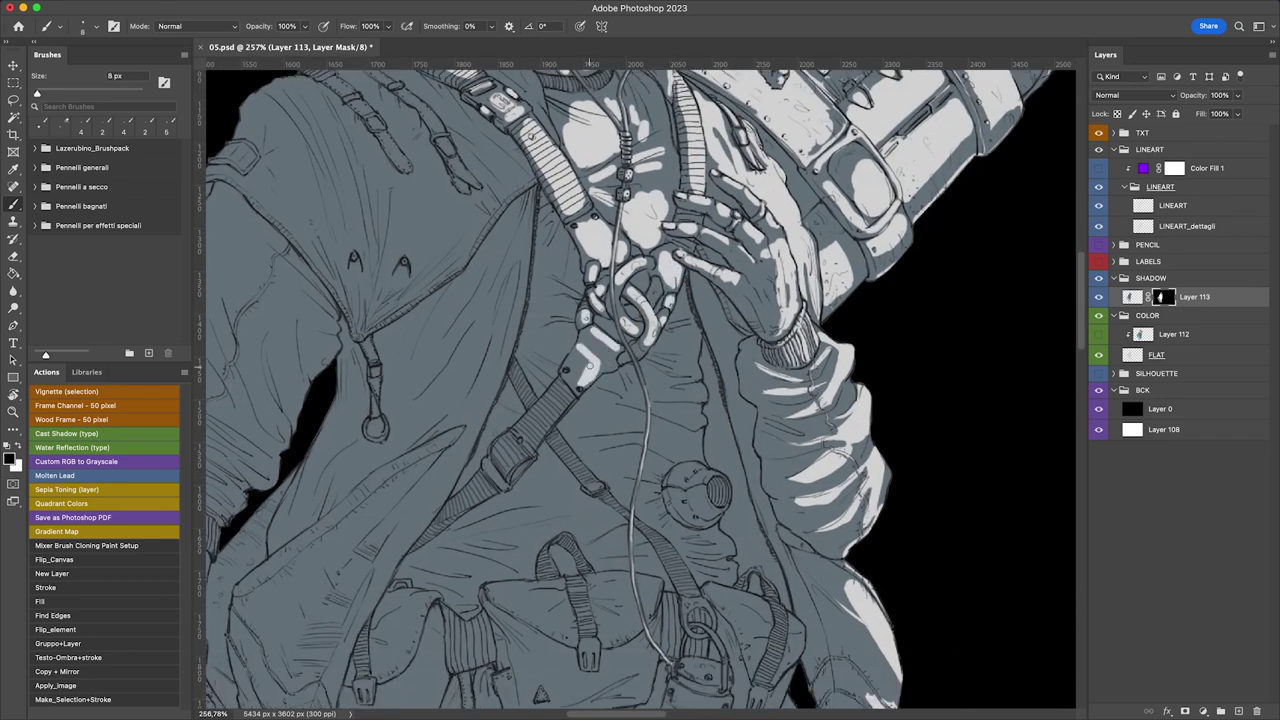
# Step: With a 7 px brush, mask out the shadow on the lower harness strap, its buckle and the thin strap crossing it
pyautogui.scroll(-3, 590, 366)
pyautogui.scroll(-3, 569, 336)
pyautogui.moveTo(587, 336); pyautogui.dragTo(569, 336)
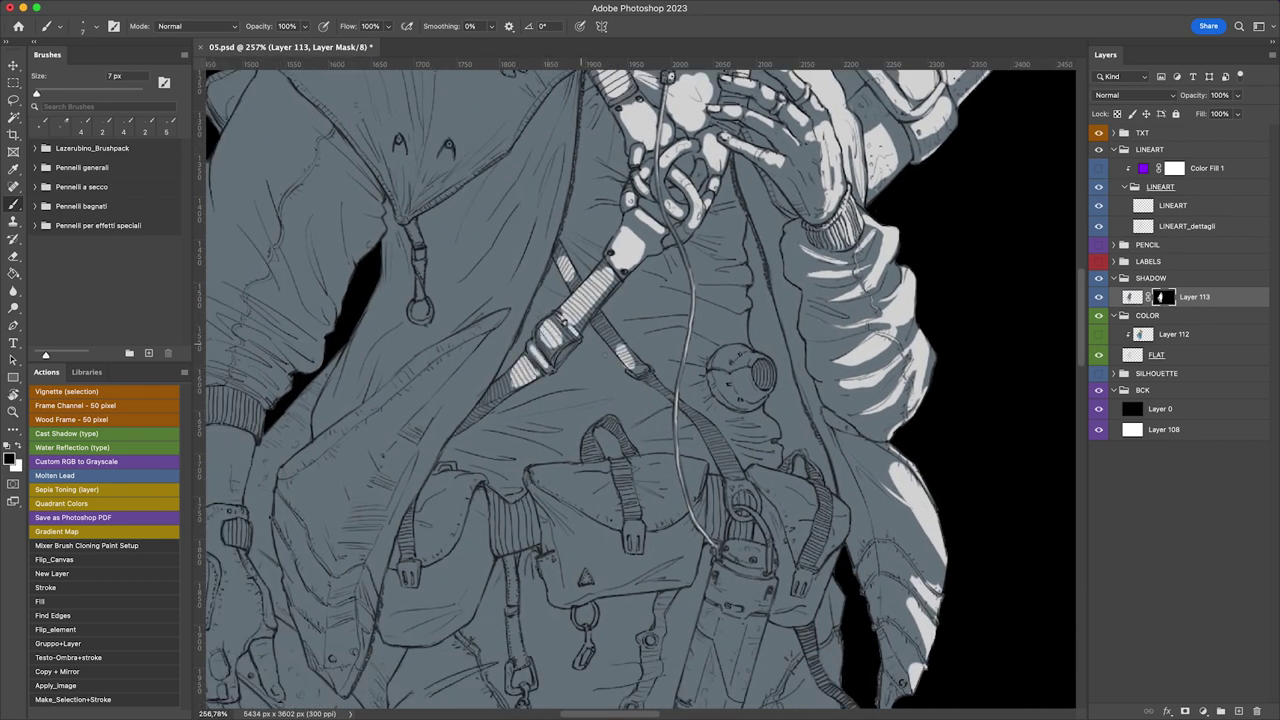
pyautogui.hscroll(2, 569, 336)
pyautogui.scroll(-1, 569, 336)
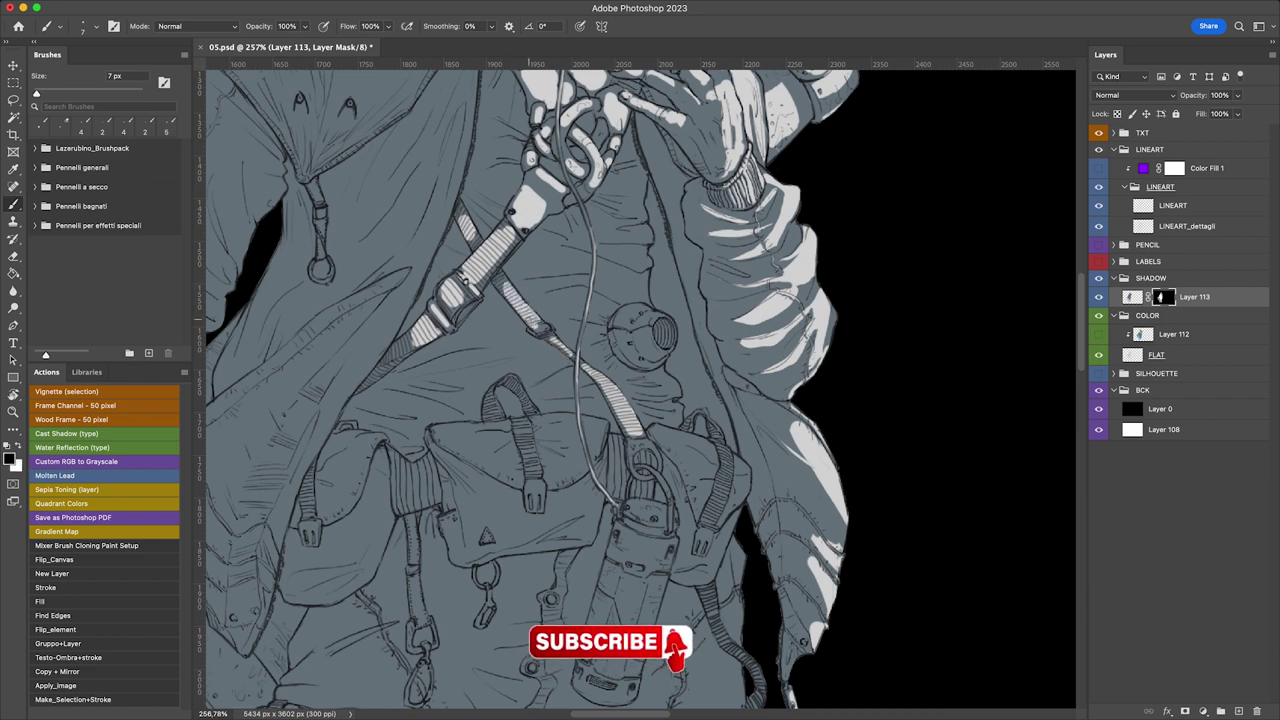
# Step: Mask out the shadow with a 12 px brush in patches on the shirt folds around the crossed waist straps
pyautogui.scroll(3, 640, 385)
pyautogui.hscroll(1, 640, 385)
pyautogui.scroll(-3, 580, 400)
pyautogui.hscroll(-1, 580, 400)
pyautogui.moveTo(588, 372); pyautogui.dragTo(520, 420)
pyautogui.moveTo(610, 405)
pyautogui.mouseDown()
pyautogui.moveTo(555, 440)
pyautogui.moveTo(410, 458)
pyautogui.mouseUp()
pyautogui.scroll(2, 581, 406)
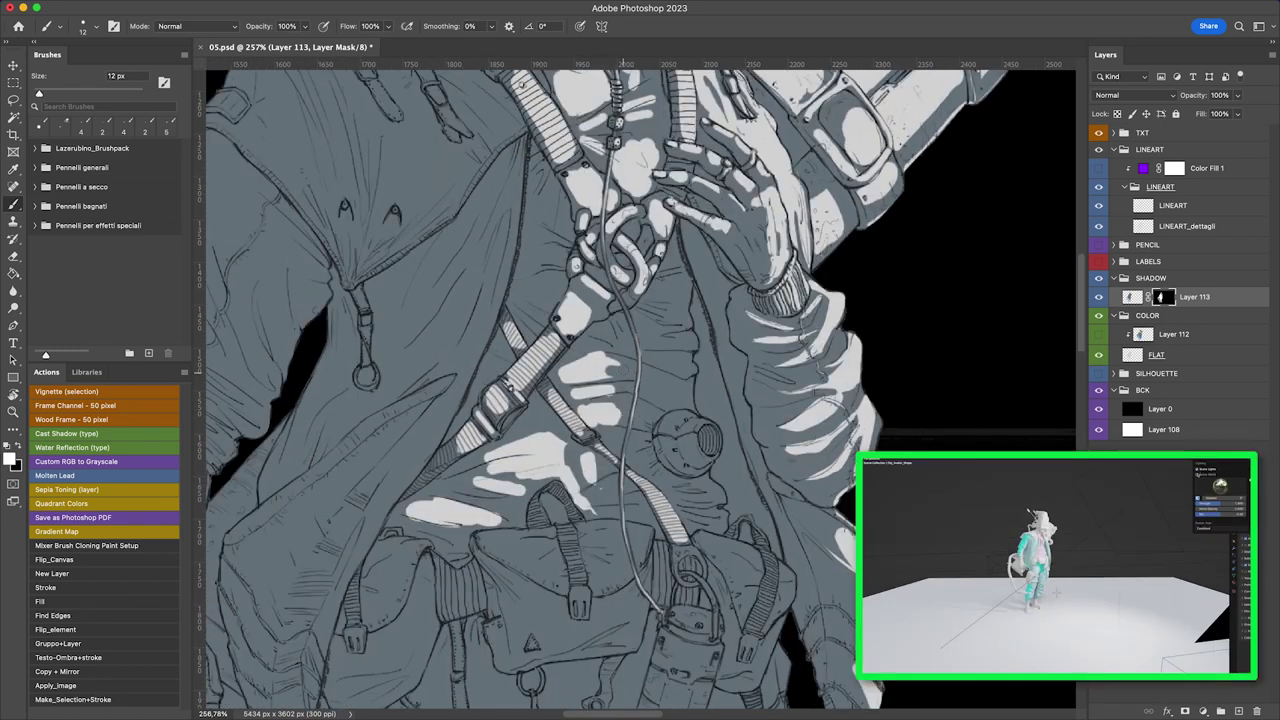
pyautogui.moveTo(515, 448)
pyautogui.mouseDown()
pyautogui.moveTo(553, 427)
pyautogui.moveTo(592, 470)
pyautogui.mouseUp()
# Step: Mask out the shadow on the remaining shirt folds, the shoulder cape's long folds and straps, and the hood's edge
pyautogui.scroll(6, 553, 426)
pyautogui.hscroll(-3, 553, 426)
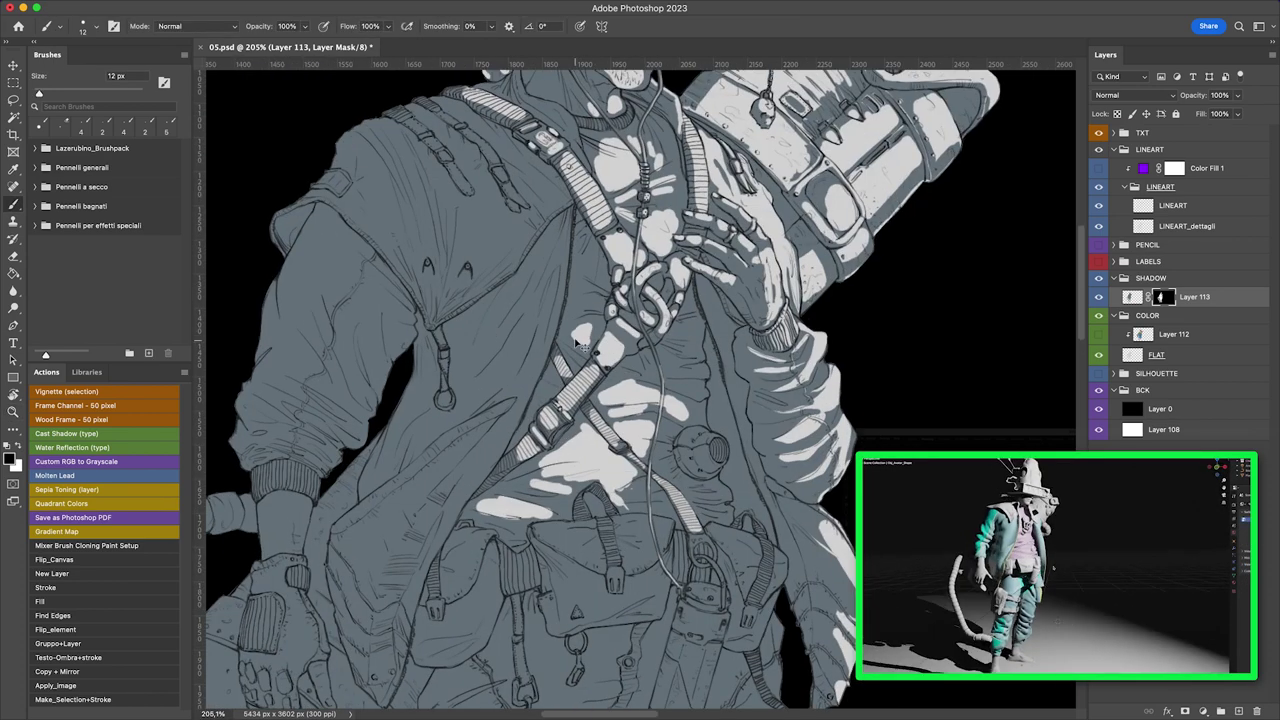
pyautogui.moveTo(505, 180)
pyautogui.mouseDown()
pyautogui.moveTo(597, 316)
pyautogui.moveTo(585, 390)
pyautogui.mouseUp()
pyautogui.moveTo(578, 330); pyautogui.dragTo(550, 432)
pyautogui.moveTo(640, 350); pyautogui.dragTo(535, 475)
pyautogui.scroll(3, 640, 350)
pyautogui.moveTo(735, 250); pyautogui.dragTo(790, 265)
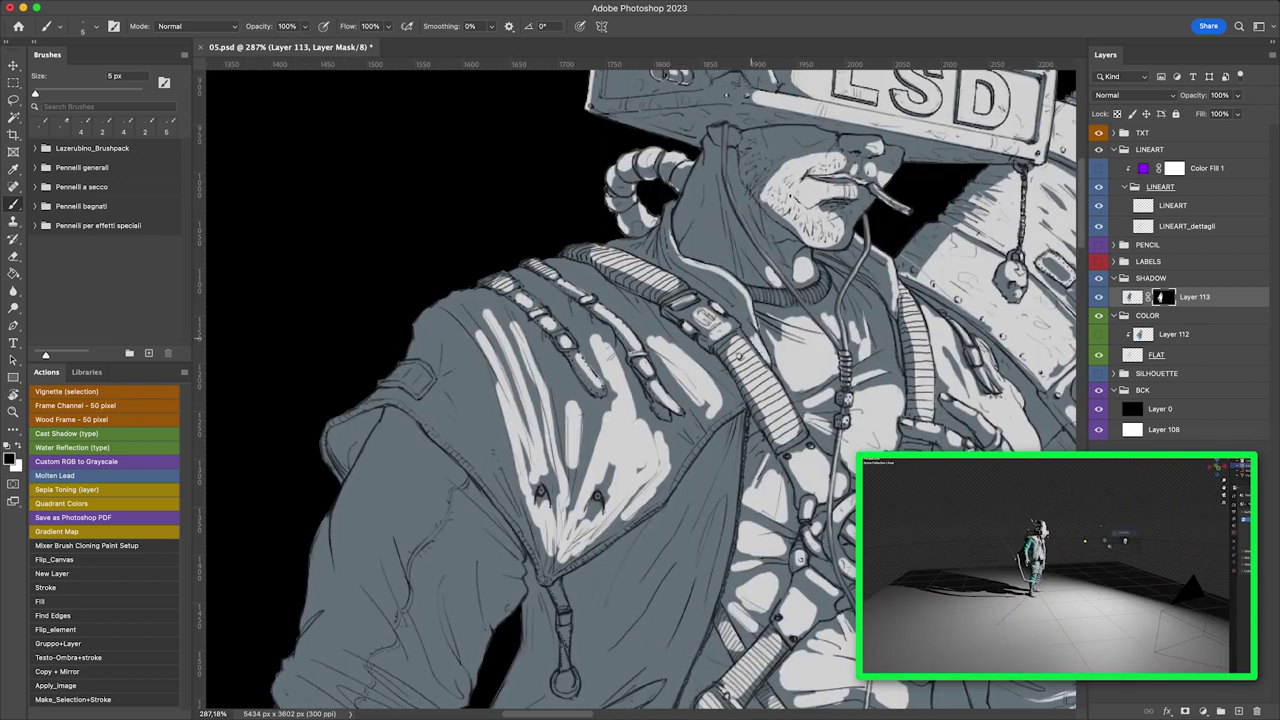
# Step: Reduce the brush to 4 px and mask out thin highlights along the shoulder cape's stitched hem and its small buckle
pyautogui.scroll(-2, 640, 385)
pyautogui.hscroll(-2, 640, 385)
pyautogui.press('[')
pyautogui.scroll(-3, 640, 385)
pyautogui.hscroll(-3, 640, 385)
pyautogui.moveTo(490, 295); pyautogui.dragTo(555, 347)
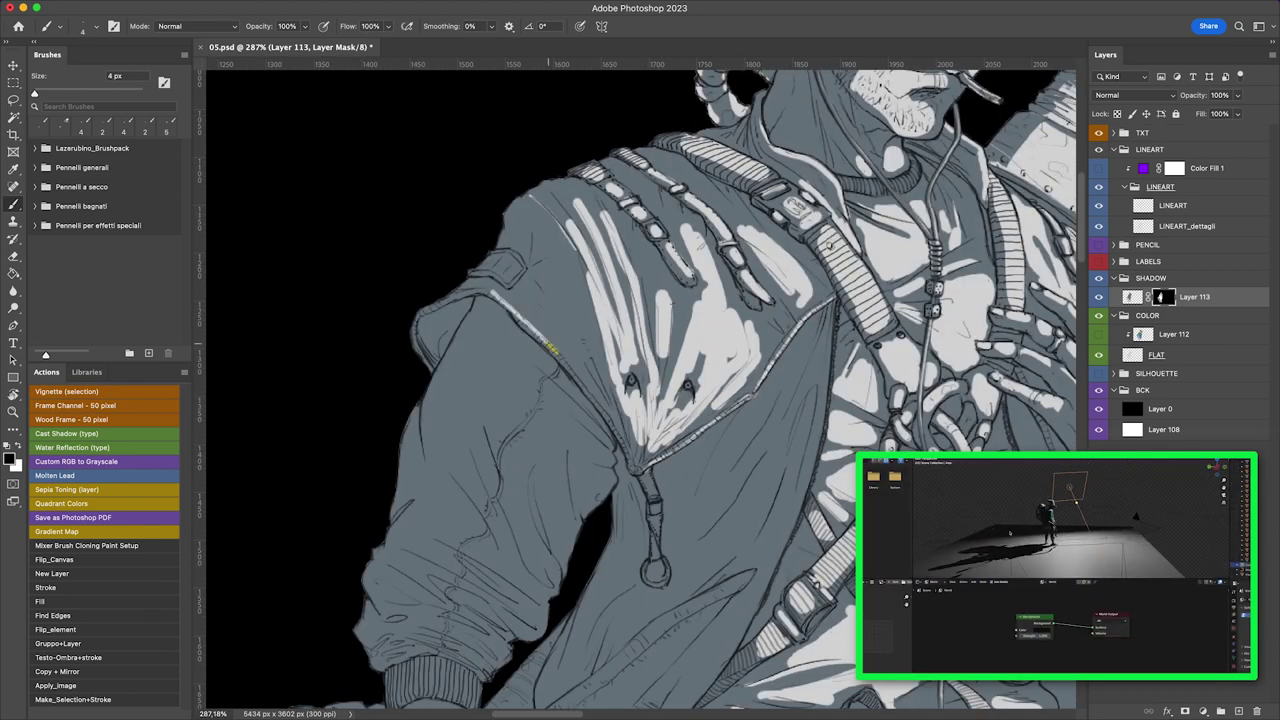
pyautogui.moveTo(478, 262); pyautogui.dragTo(496, 262)
pyautogui.scroll(3, 700, 306)
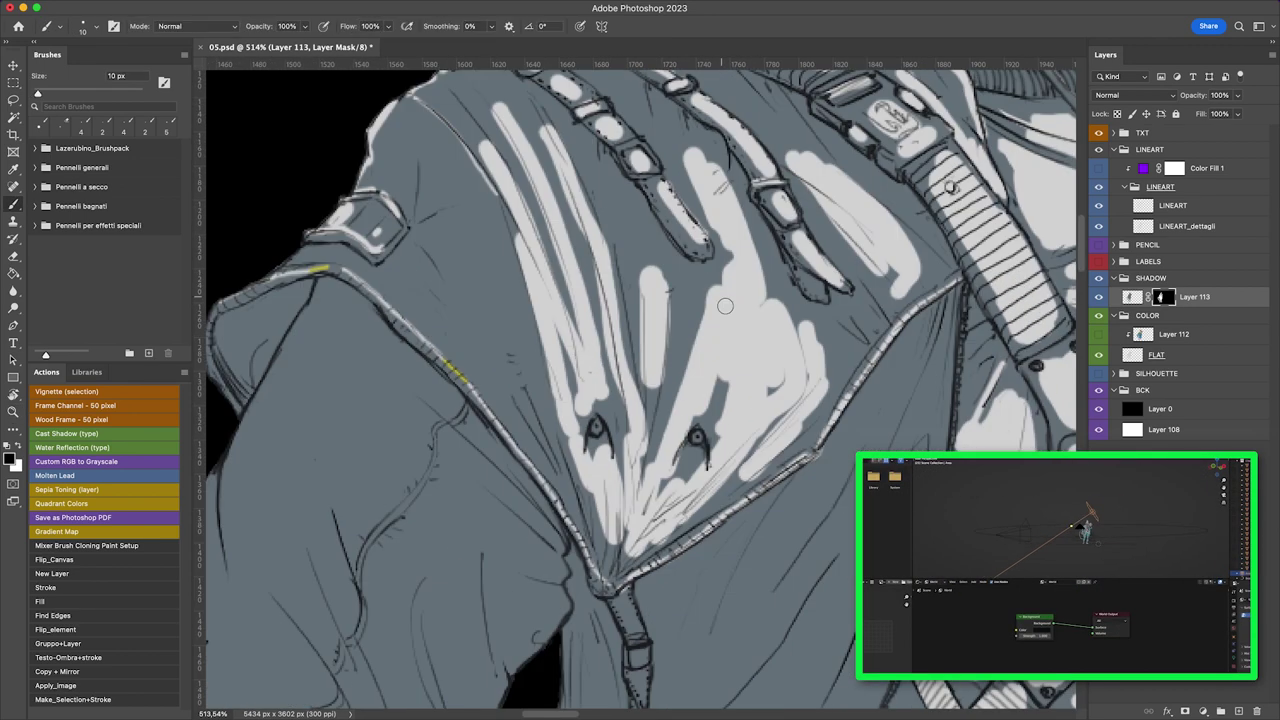
# Step: Widen the lit areas on the shoulder cape's folds with the 10 px brush
pyautogui.press('l')
pyautogui.scroll(4, 540, 245)
pyautogui.hscroll(-1, 540, 245)
pyautogui.press('z')
pyautogui.scroll(-8, 560, 260)
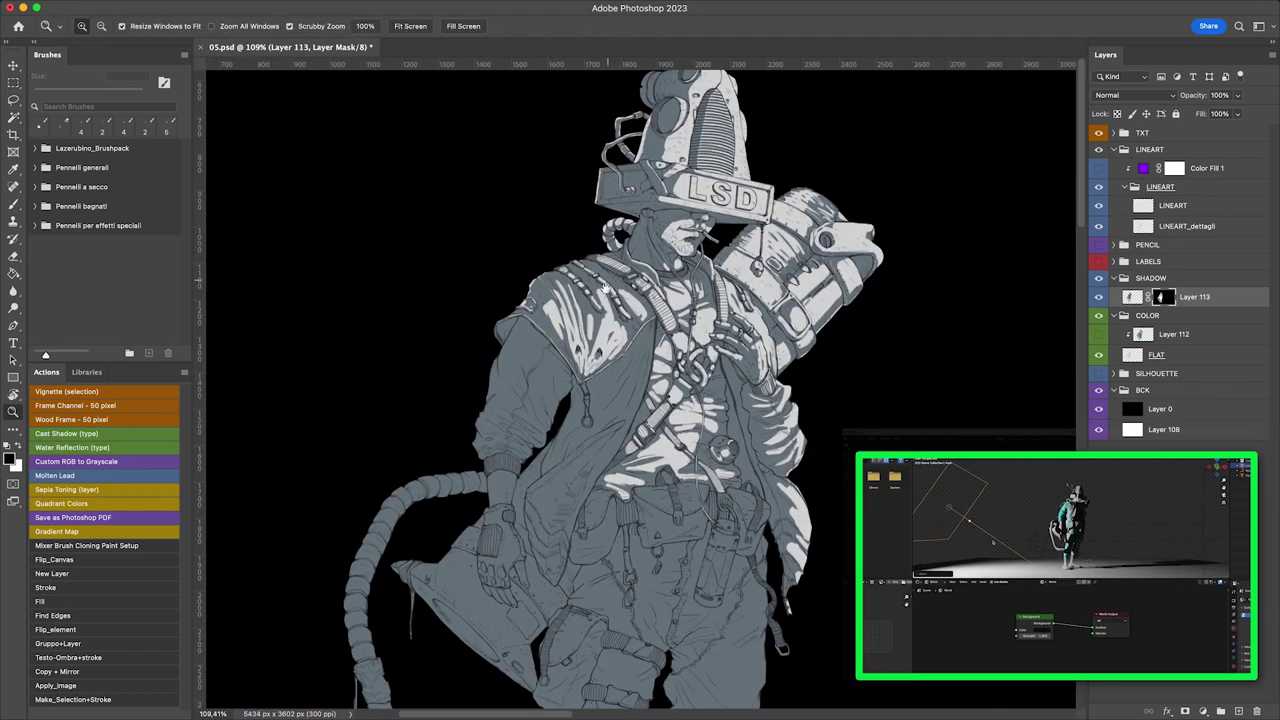
# Step: Mask out the shadow on the helmet's round lenses, side of the dome, hoses and visor side panel with small brushes
pyautogui.press('b')
pyautogui.scroll(6, 680, 120)
pyautogui.scroll(-1, 565, 165)
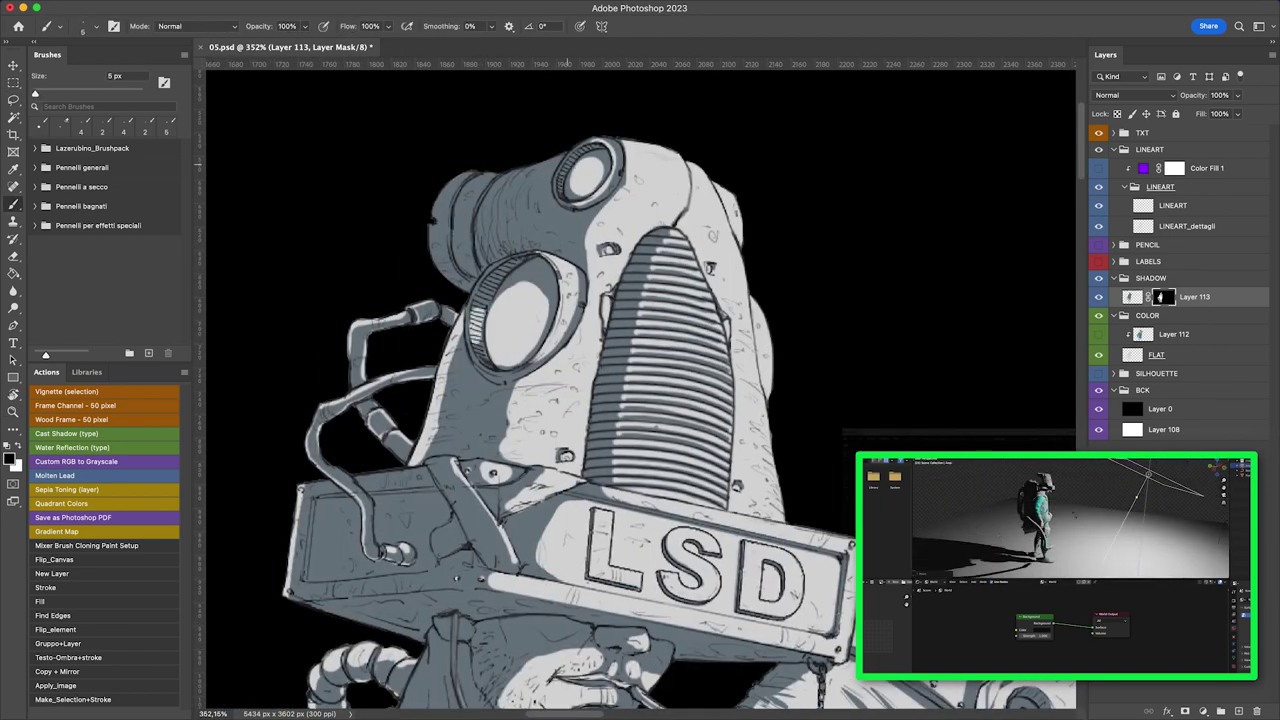
pyautogui.press('[')
pyautogui.press('[')
pyautogui.press('[')
pyautogui.press('[')
pyautogui.press('[')
pyautogui.press('[')
pyautogui.scroll(-5, 474, 173)
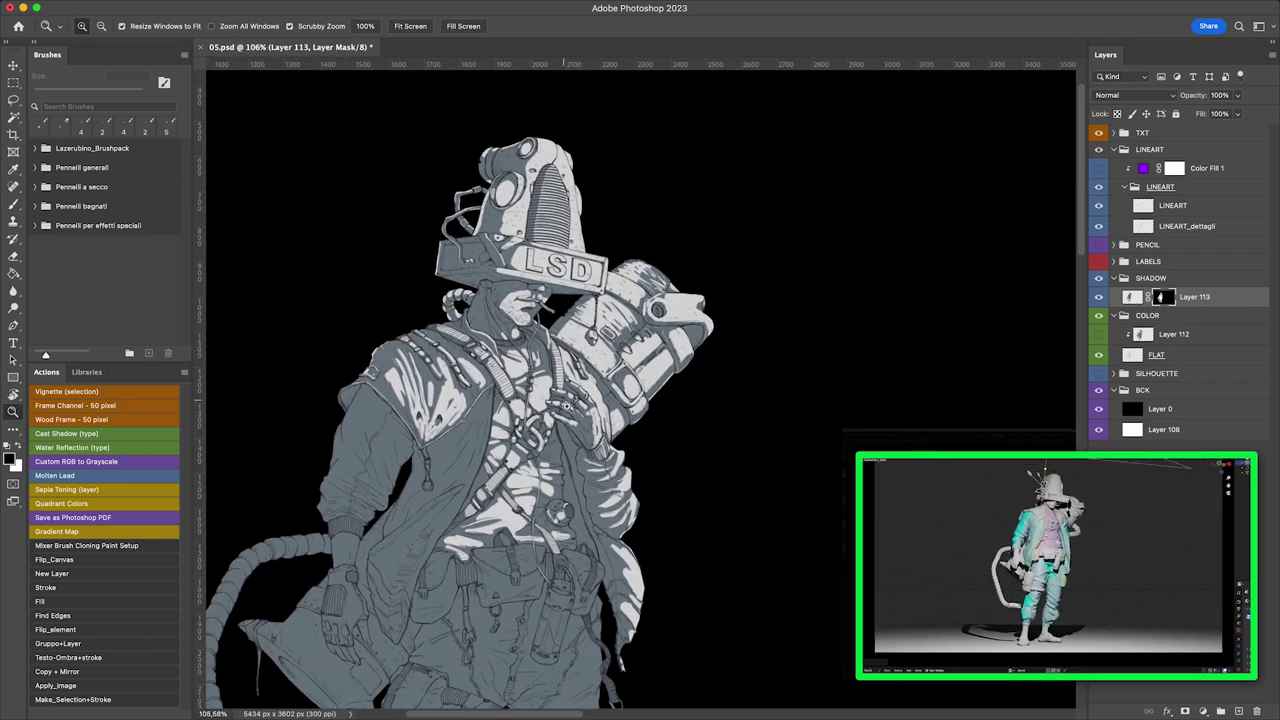
# Step: With a 3 px brush, mask out the shadow along the lit side of the ribbed tail hose and its end nozzle
pyautogui.scroll(5, 600, 330)
pyautogui.moveTo(540, 408); pyautogui.dragTo(576, 400)
pyautogui.press(']')
pyautogui.press(']')
pyautogui.scroll(-3, 576, 400)
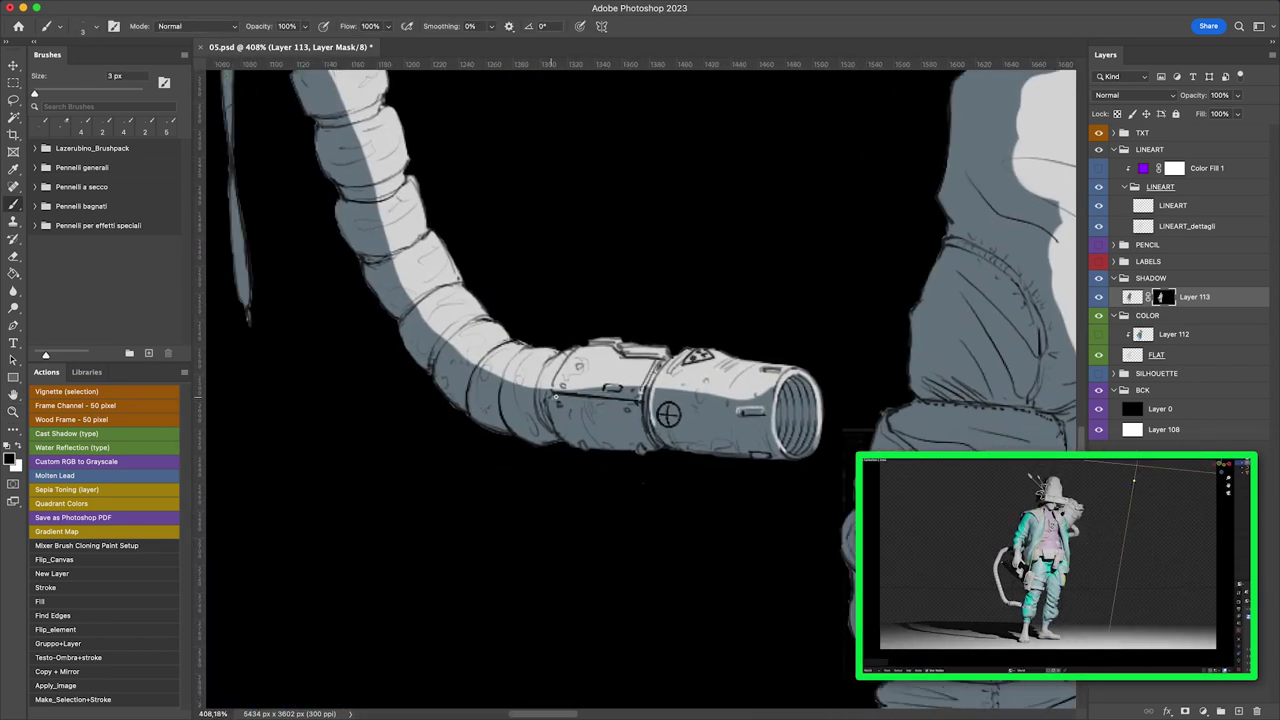
pyautogui.scroll(3, 636, 447)
pyautogui.moveTo(635, 446); pyautogui.dragTo(735, 466)
pyautogui.moveTo(645, 385)
pyautogui.mouseDown()
pyautogui.moveTo(632, 384)
pyautogui.moveTo(740, 460)
pyautogui.mouseUp()
pyautogui.scroll(-1, 640, 380)
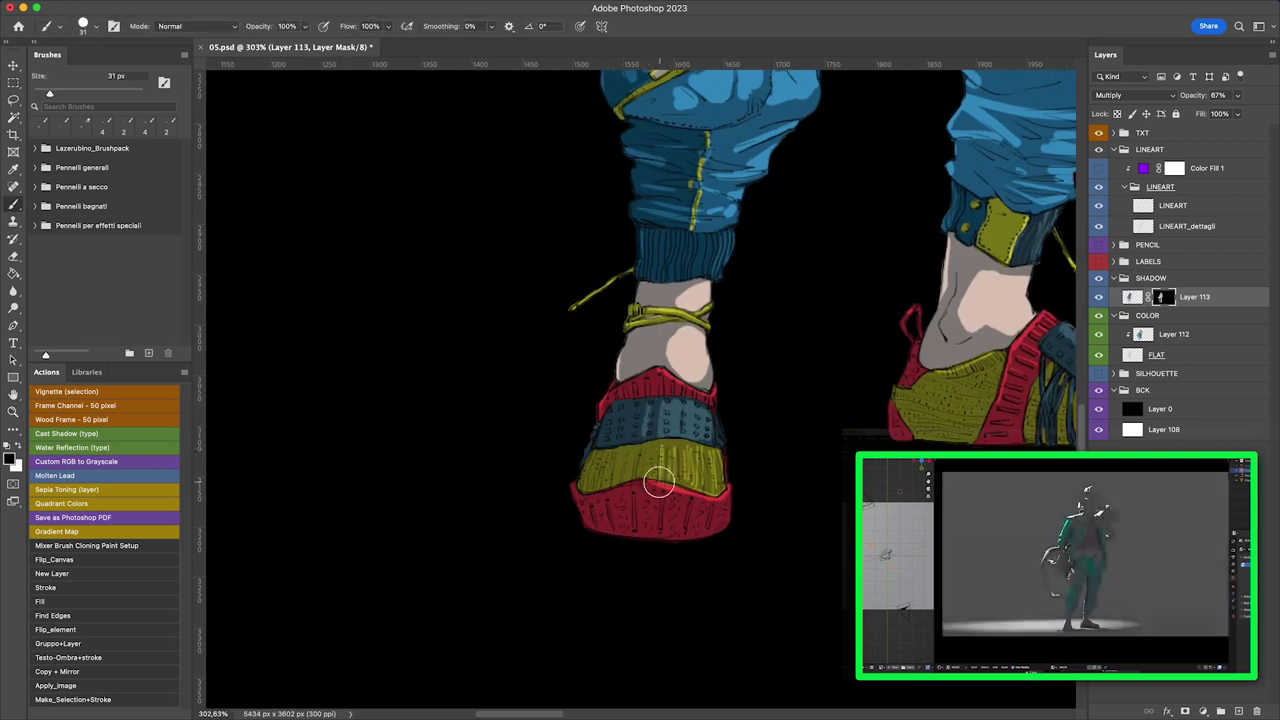
# Step: Refine the shadow mask with a 31 px brush over the shoes, jacket and hip pouch with the colours shown
pyautogui.moveTo(654, 480); pyautogui.dragTo(470, 432)
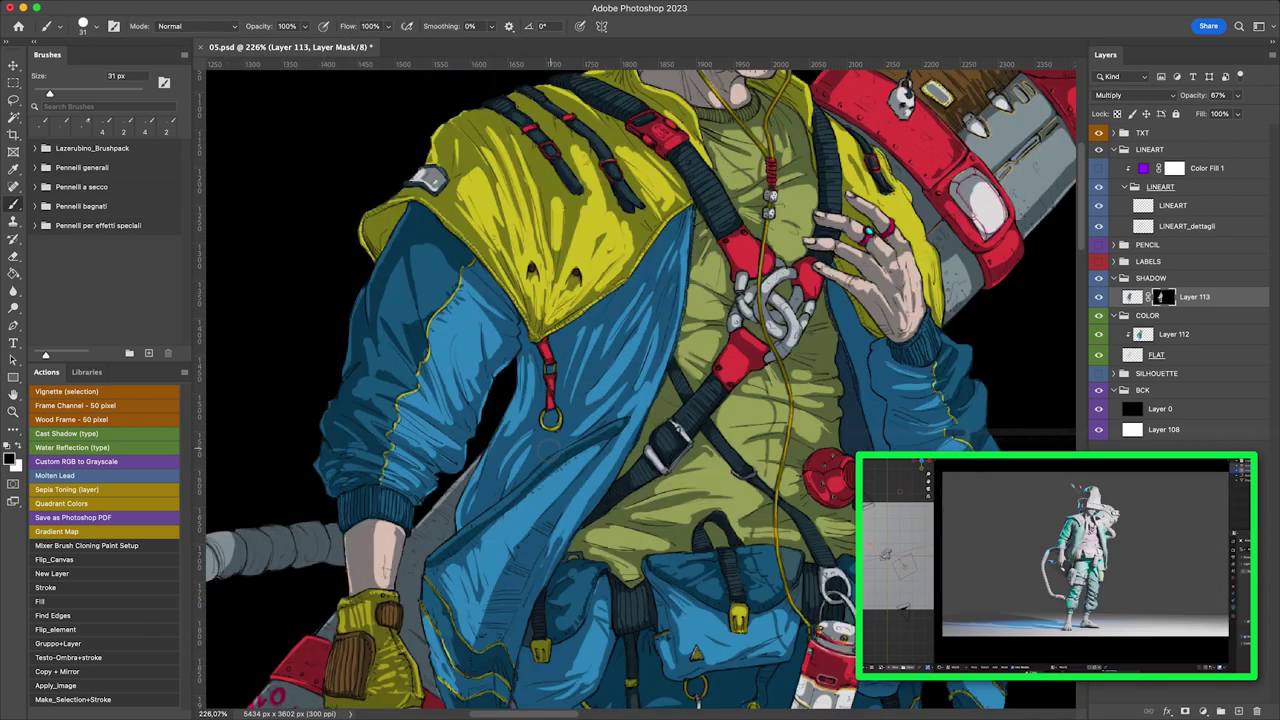
pyautogui.moveTo(395, 322); pyautogui.dragTo(409, 358)
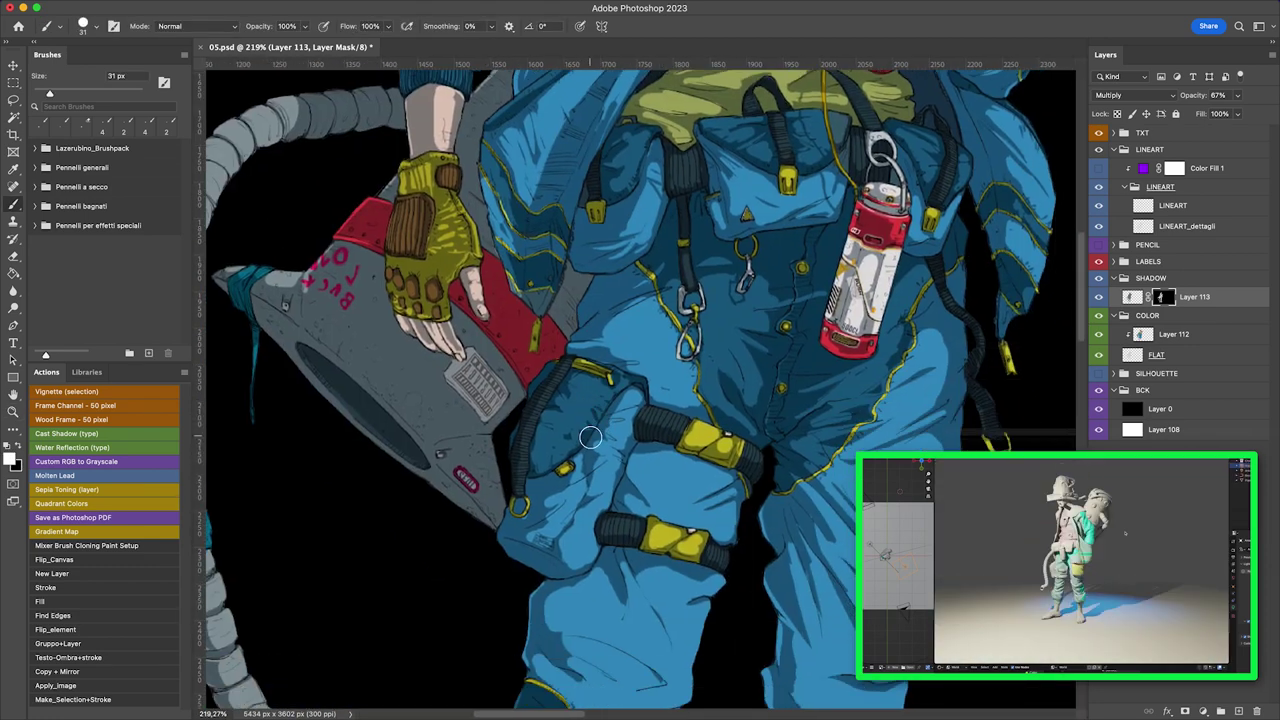
pyautogui.scroll(-1, 557, 510)
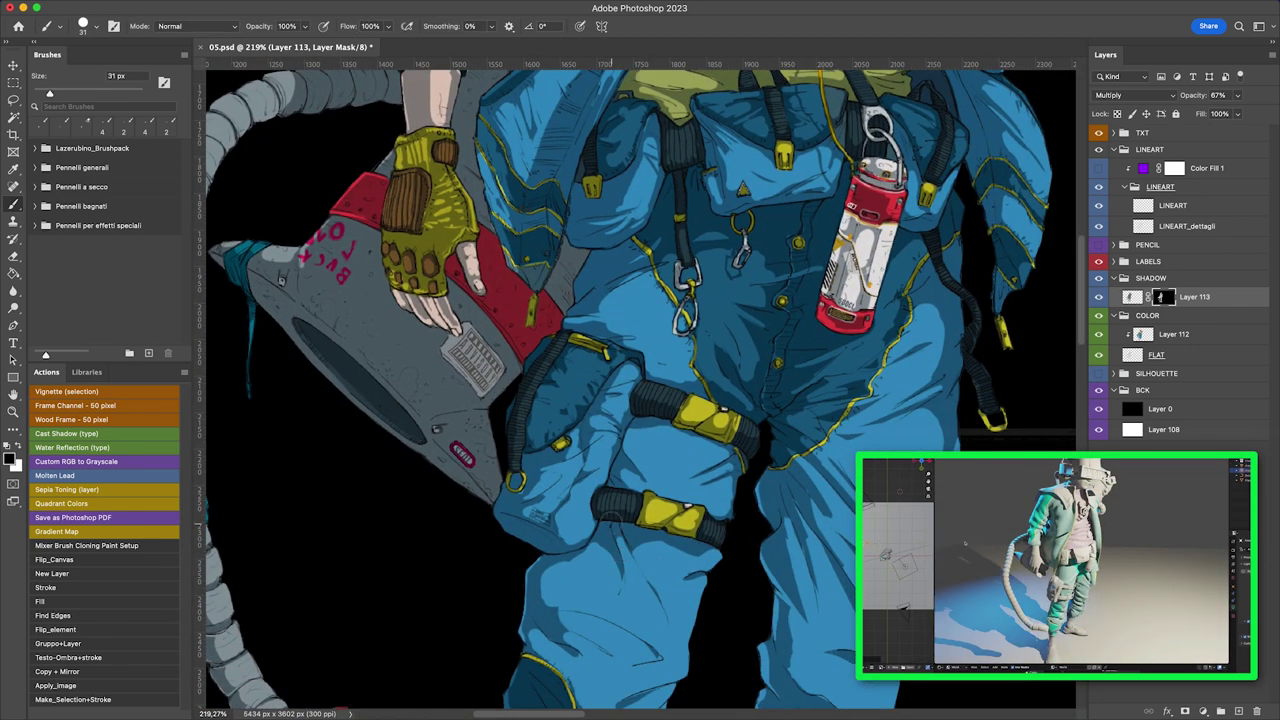
pyautogui.moveTo(747, 436); pyautogui.dragTo(650, 376)
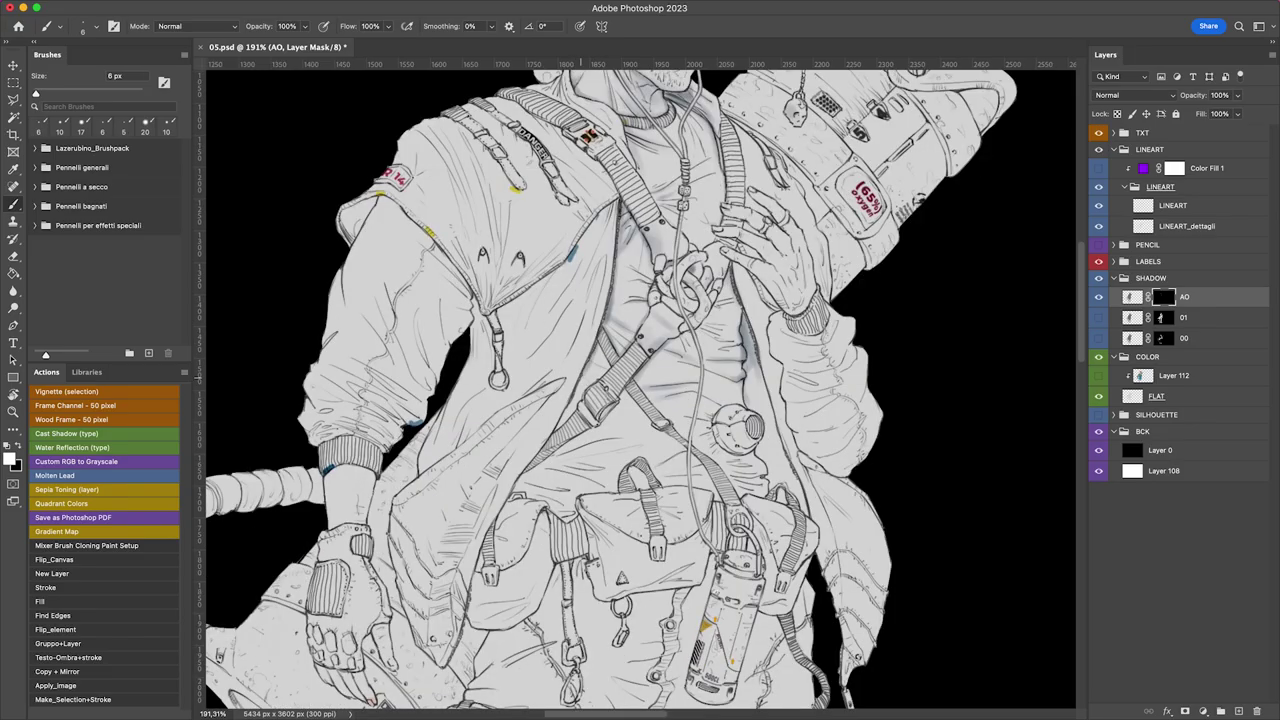
# Step: On the AO layer's mask, paint occlusion shadows inside the jacket opening and along its folds with a 5 px brush
pyautogui.moveTo(720, 449)
pyautogui.mouseDown()
pyautogui.moveTo(705, 449)
pyautogui.moveTo(794, 580)
pyautogui.mouseUp()
pyautogui.press('[')
pyautogui.moveTo(842, 375)
pyautogui.mouseDown()
pyautogui.moveTo(808, 286)
pyautogui.moveTo(907, 300)
pyautogui.mouseUp()
pyautogui.moveTo(604, 360); pyautogui.dragTo(619, 342)
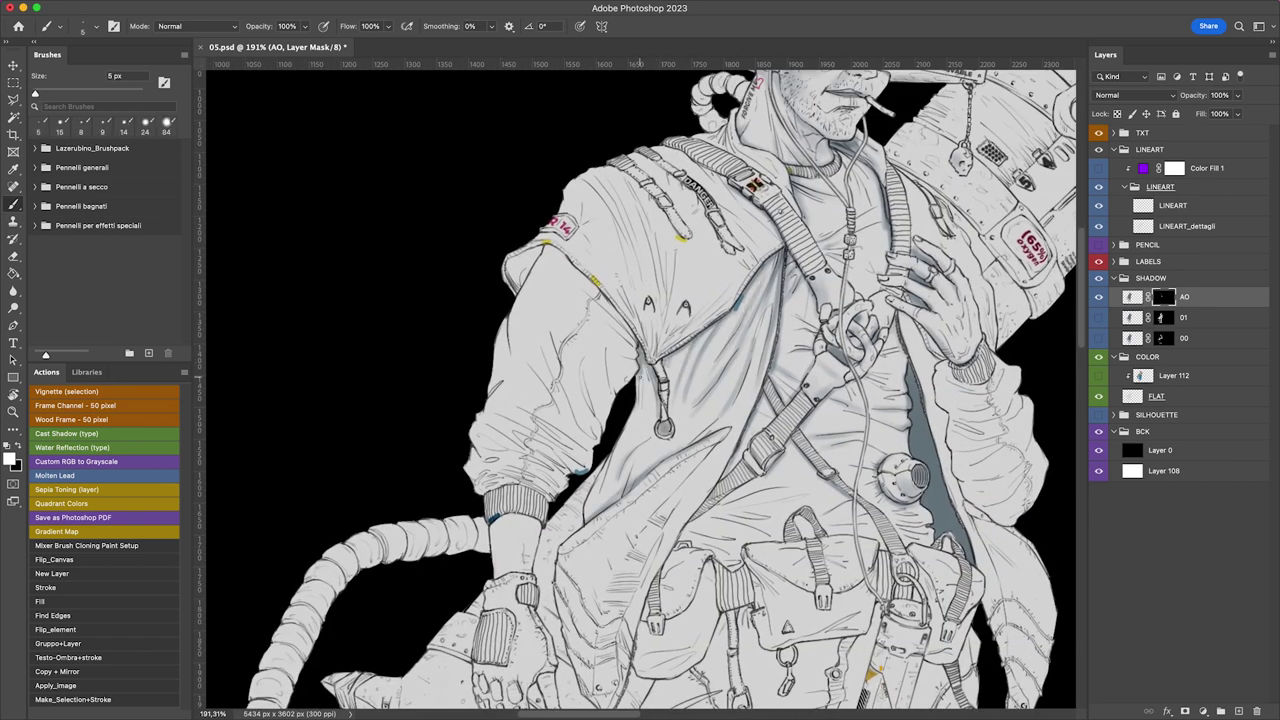
# Step: Enlarge the brush to 8 px and paint occlusion shading on the AO mask around the hood, shoulder straps and raised hand
pyautogui.scroll(3, 640, 386)
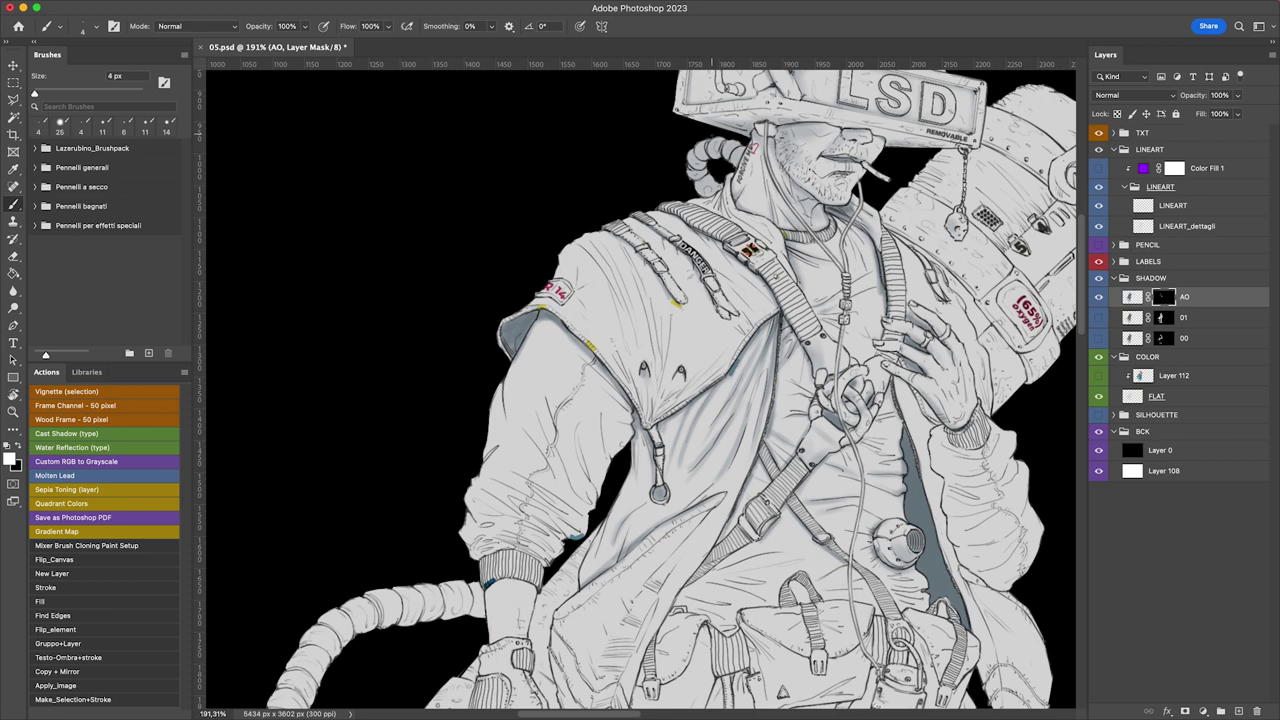
pyautogui.press(']')
pyautogui.press(']')
pyautogui.press(']')
pyautogui.press(']')
pyautogui.scroll(-3, 700, 157)
pyautogui.moveTo(700, 157); pyautogui.dragTo(735, 234)
pyautogui.scroll(3, 735, 234)
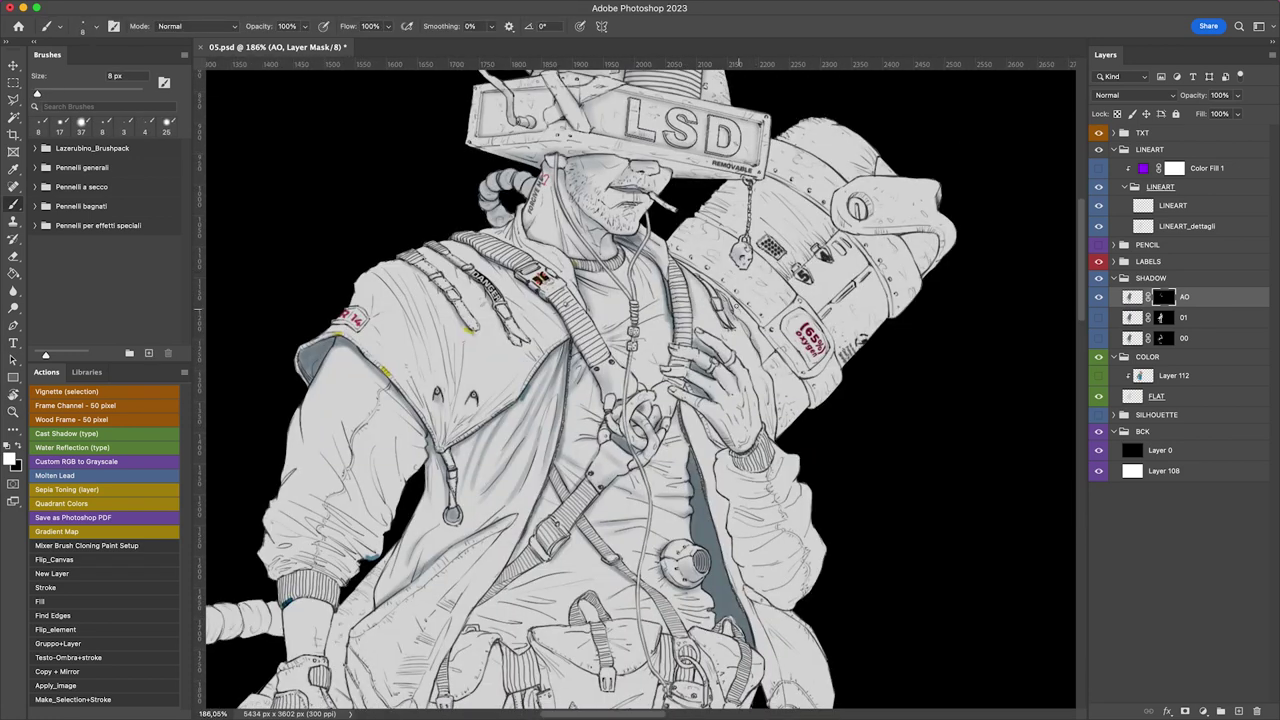
# Step: Continue the occlusion shading on the backpack's clamp, buckles and bands with a 9 px or slightly larger brush
pyautogui.hscroll(5, 852, 232)
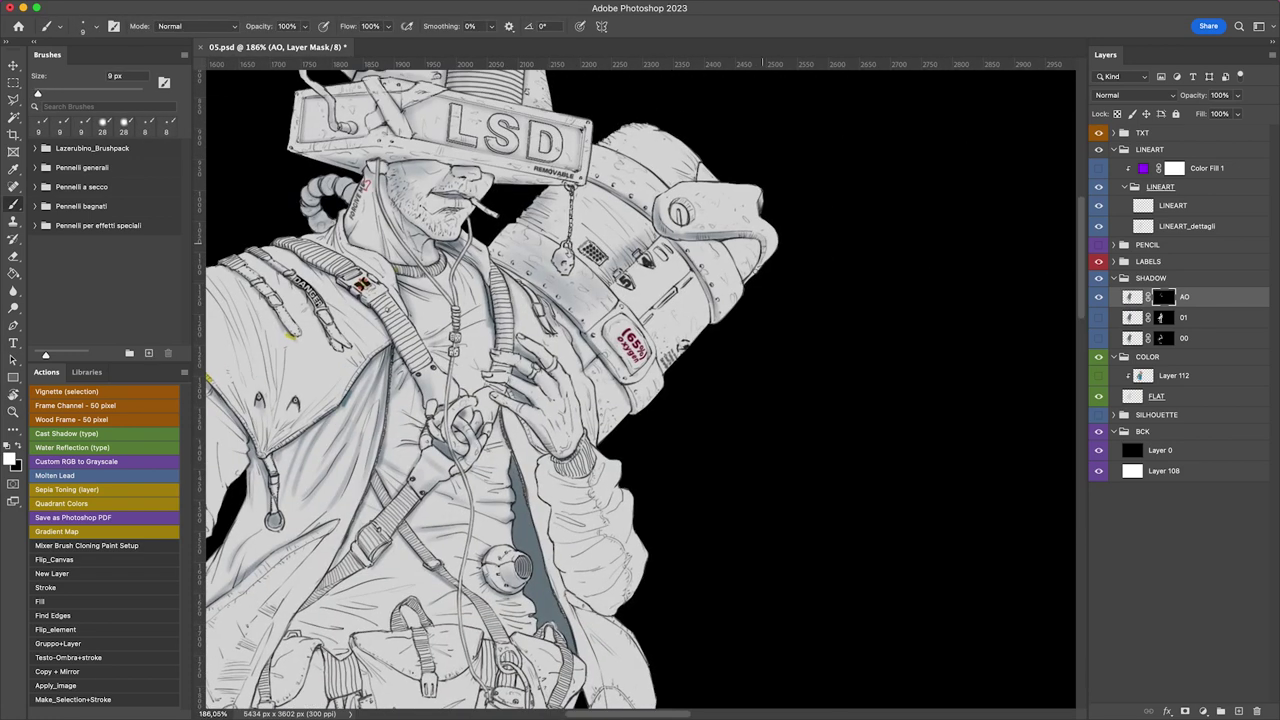
pyautogui.press(']')
pyautogui.press(']')
pyautogui.press(']')
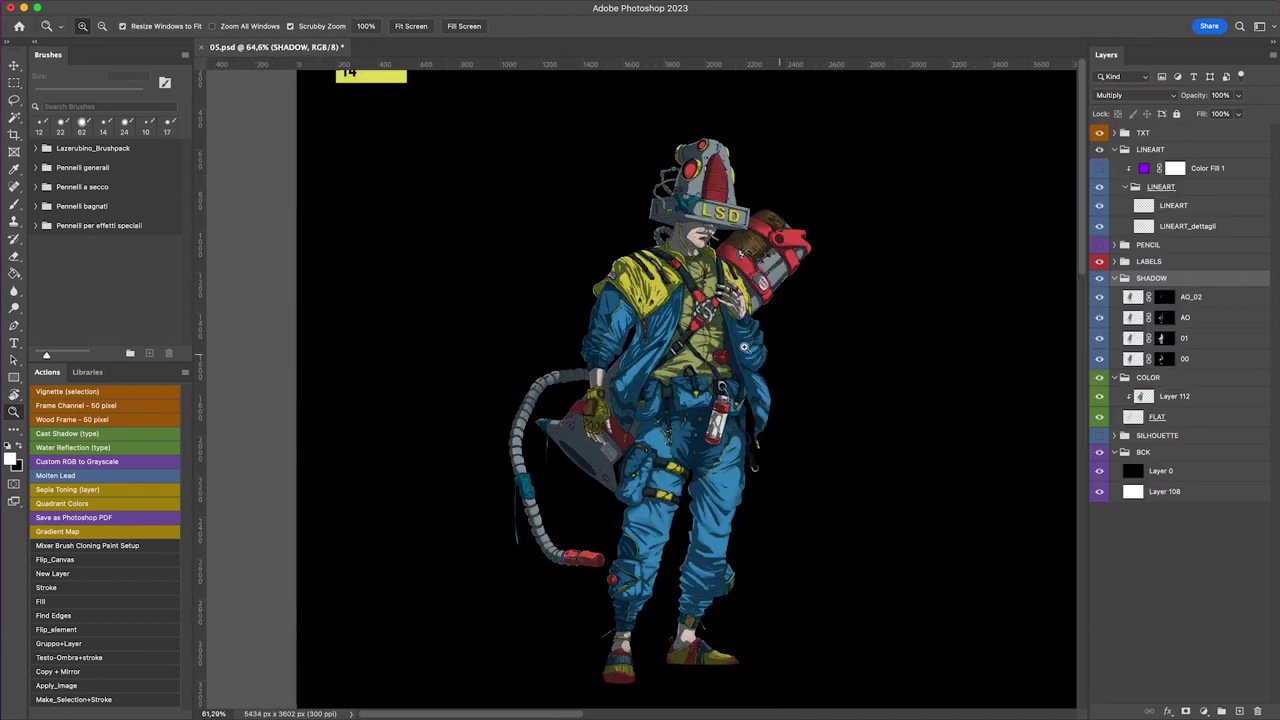
# Step: Set shadow layer 00 to 40% opacity while toggling layer 01 to compare, and hide the AO layer
pyautogui.click(1200, 358)
pyautogui.click(1099, 338)
pyautogui.press('4')
pyautogui.click(1099, 338)
pyautogui.click(1099, 317)
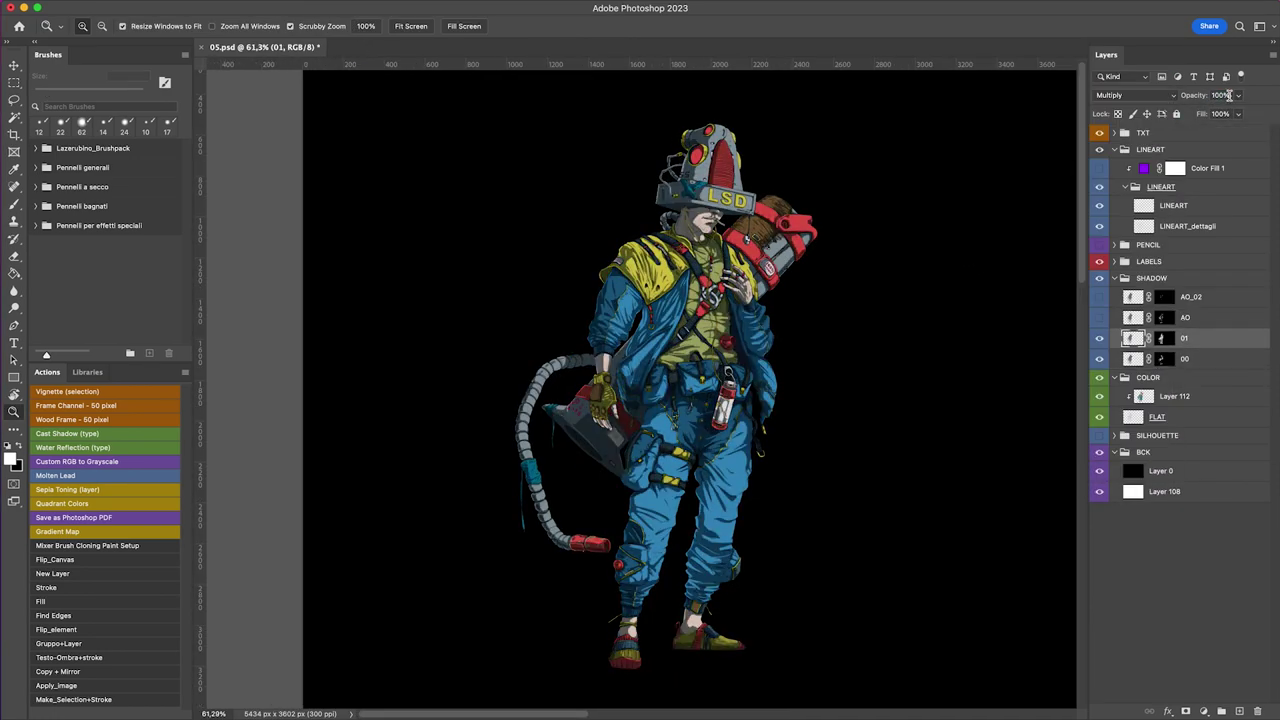
# Step: Select the AO shadow layer and change its blend mode to Multiply
pyautogui.click(1200, 317)
pyautogui.click(1135, 95)
pyautogui.click(1134, 160)
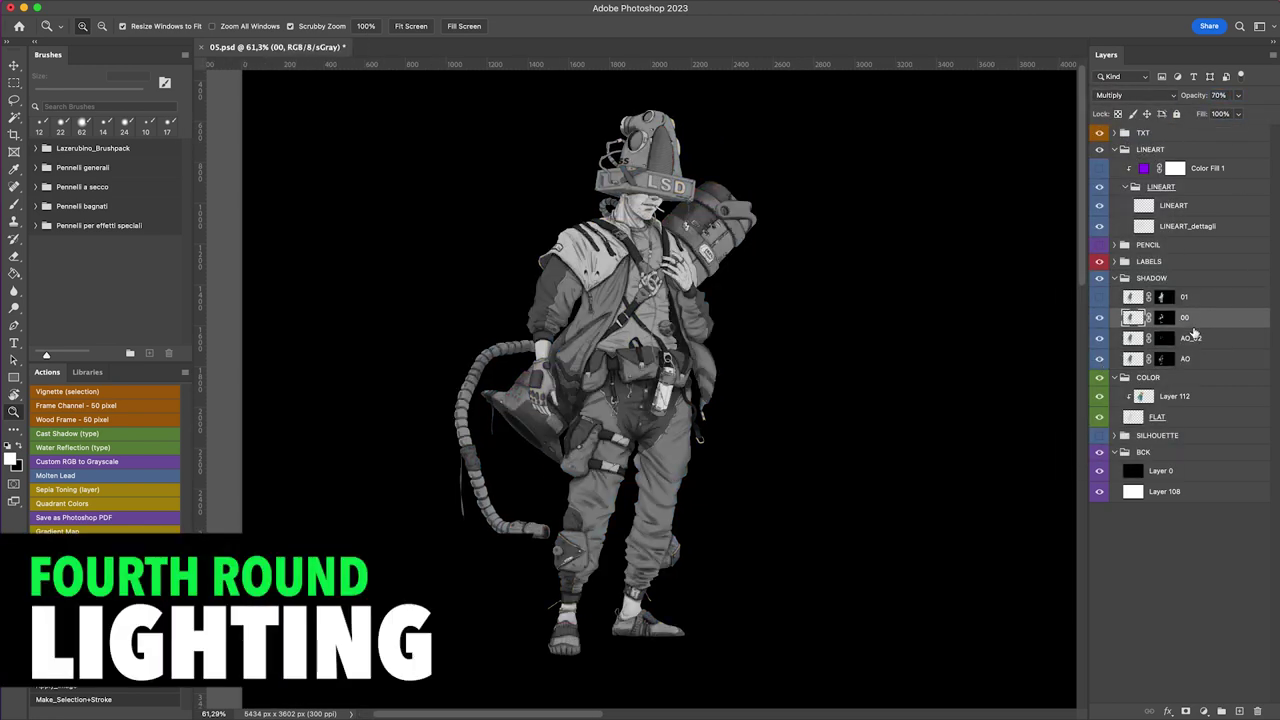
# Step: Return from the isolated mask to the full-colour composite and paint broad light on the AO copy mask with a brush up to 45 px
pyautogui.press('0')
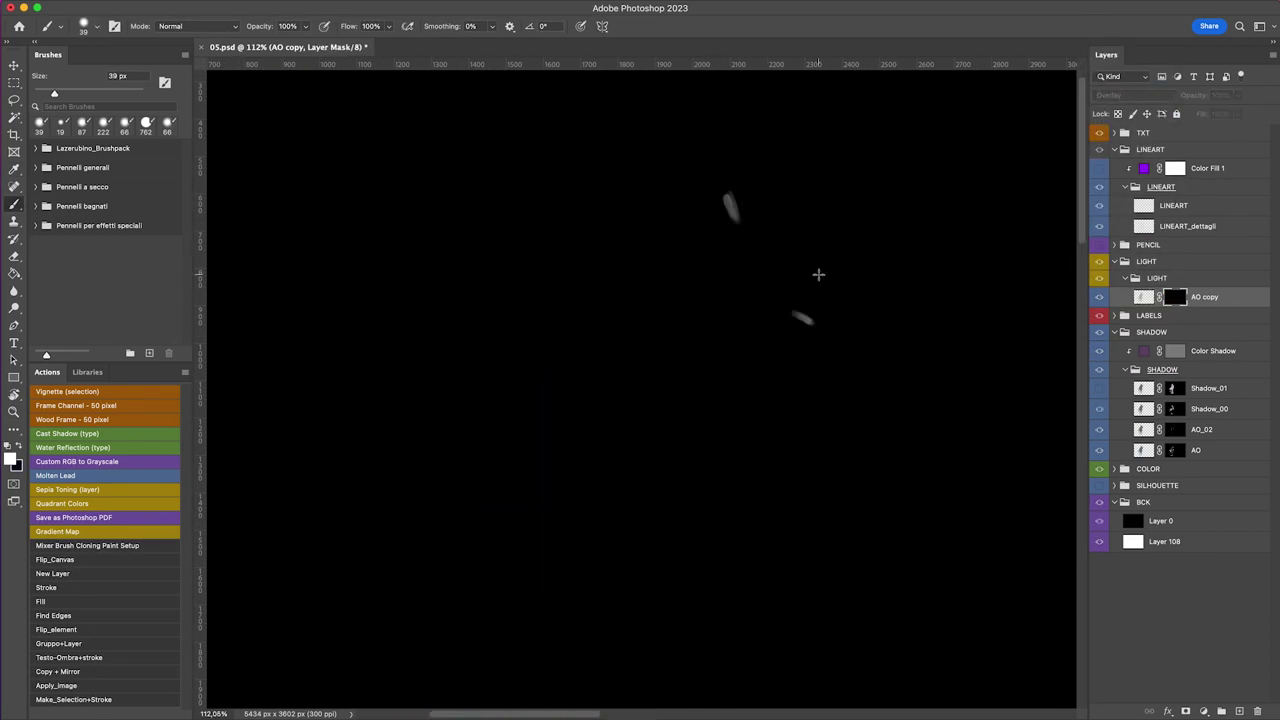
pyautogui.hotkey('ctrl', '2')
pyautogui.scroll(-4, 769, 234)
pyautogui.scroll(2, 720, 257)
pyautogui.moveTo(779, 283); pyautogui.dragTo(678, 275)
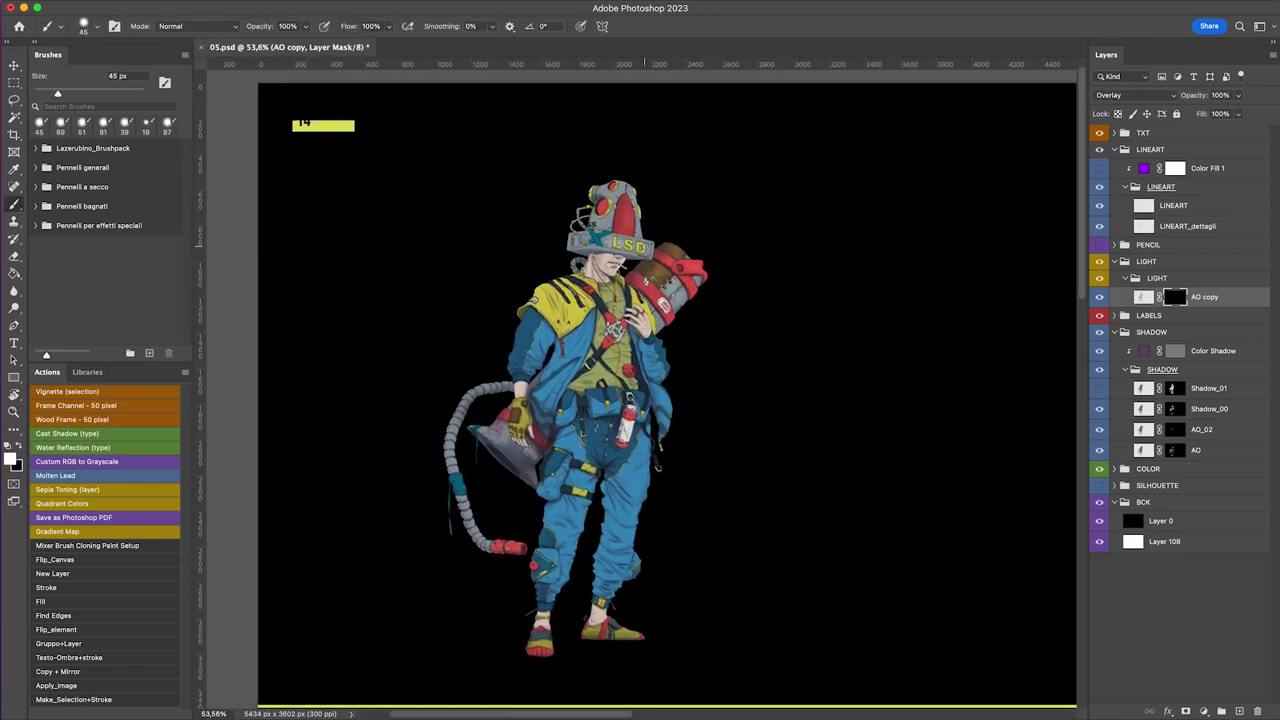
# Step: Paint Overlay highlights through the AO copy mask over the helmet, jacket and backpack with brushes between 23 and 44 px
pyautogui.scroll(2, 660, 335)
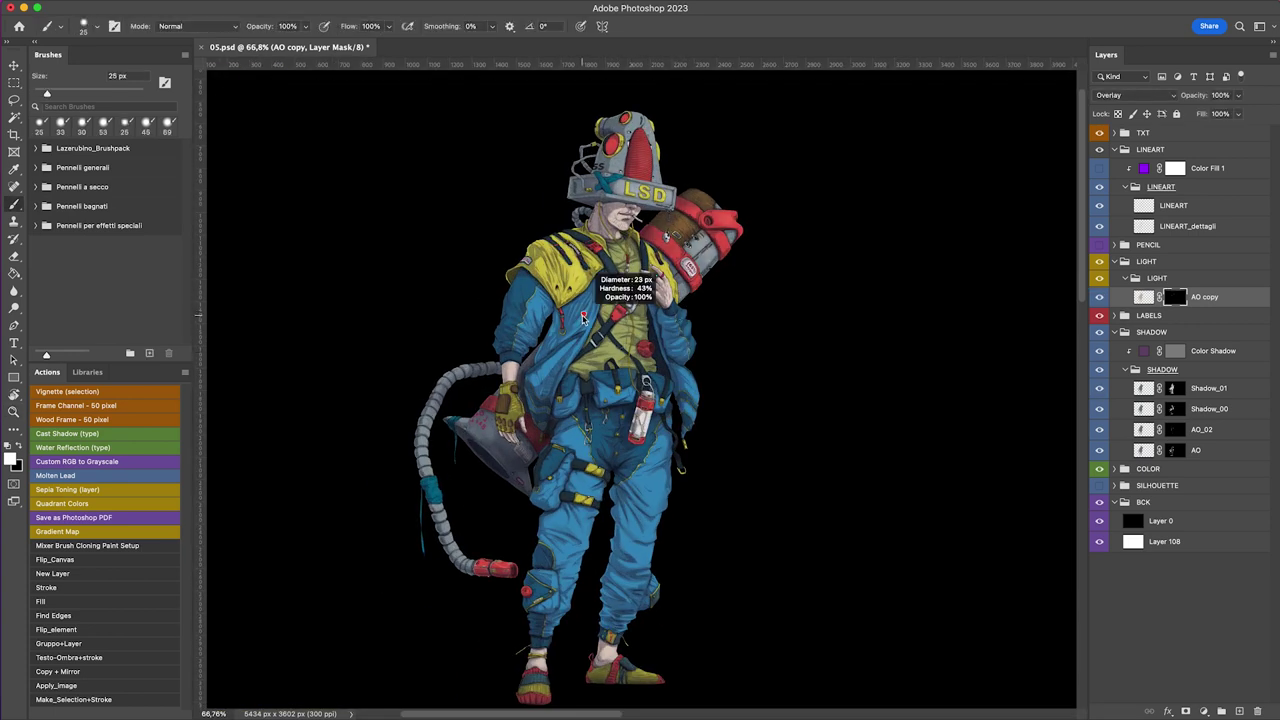
pyautogui.scroll(2, 583, 318)
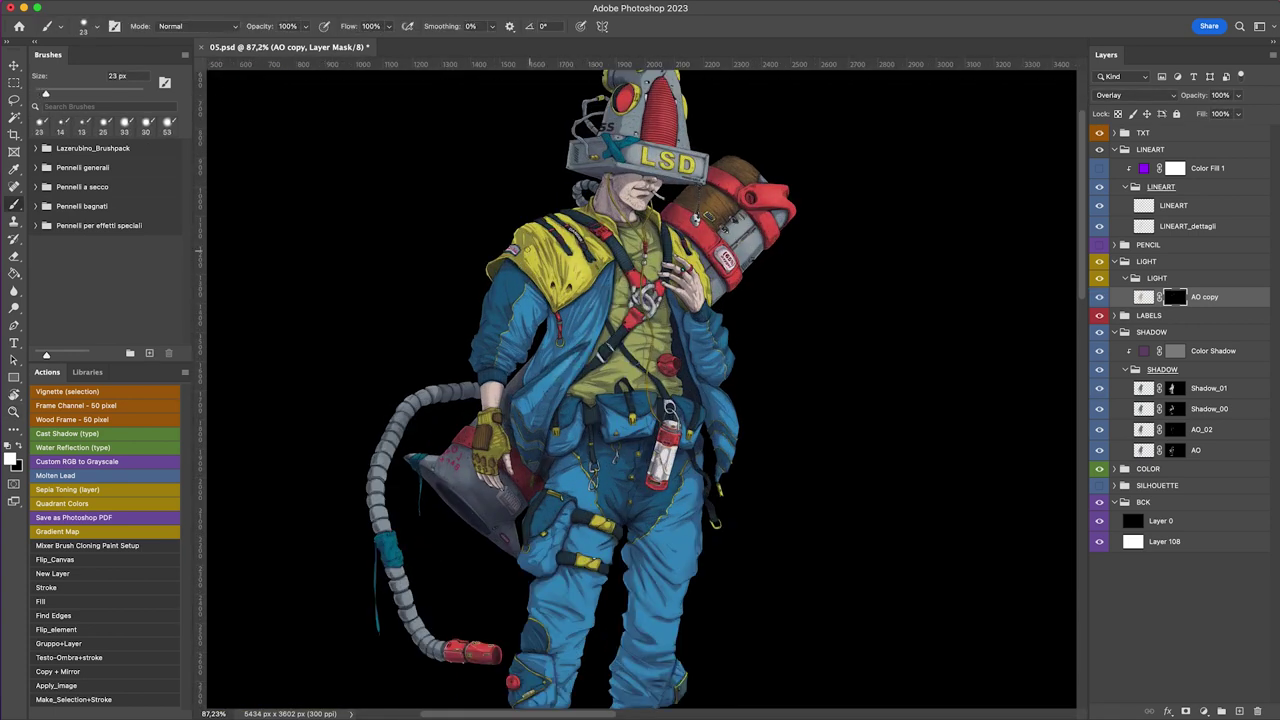
pyautogui.scroll(3, 640, 390)
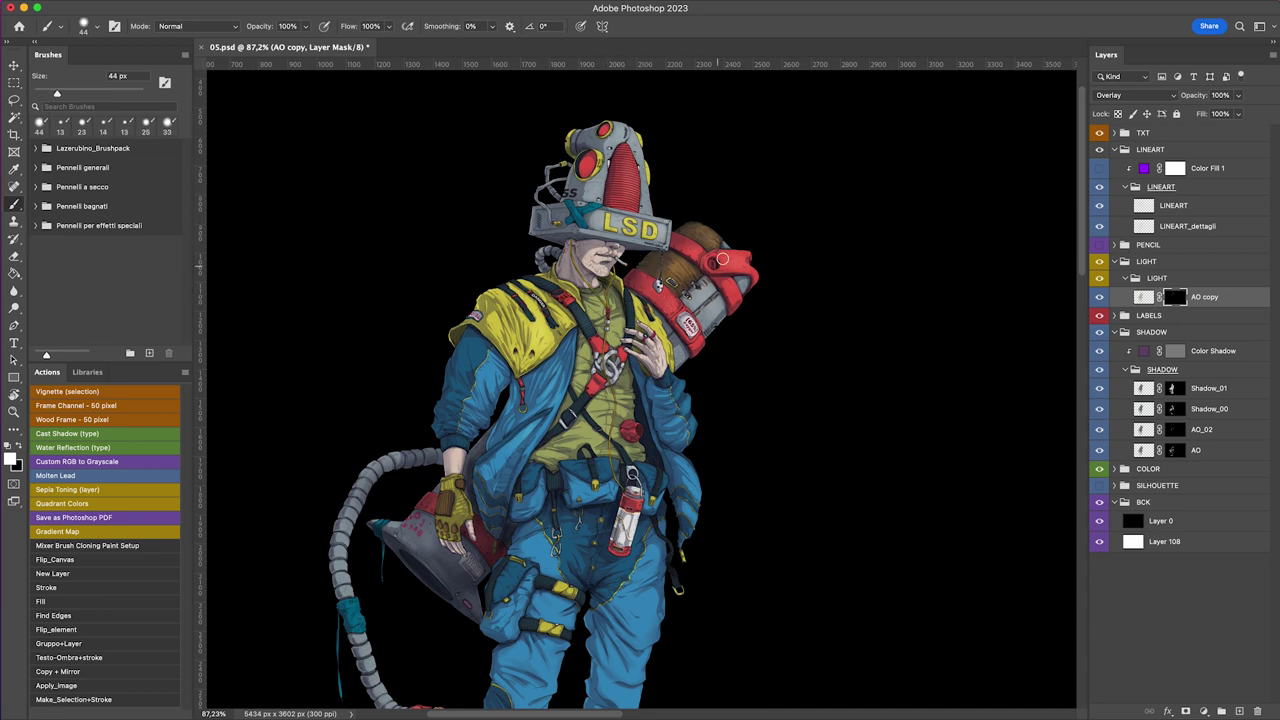
pyautogui.scroll(-2, 722, 260)
pyautogui.press('z')
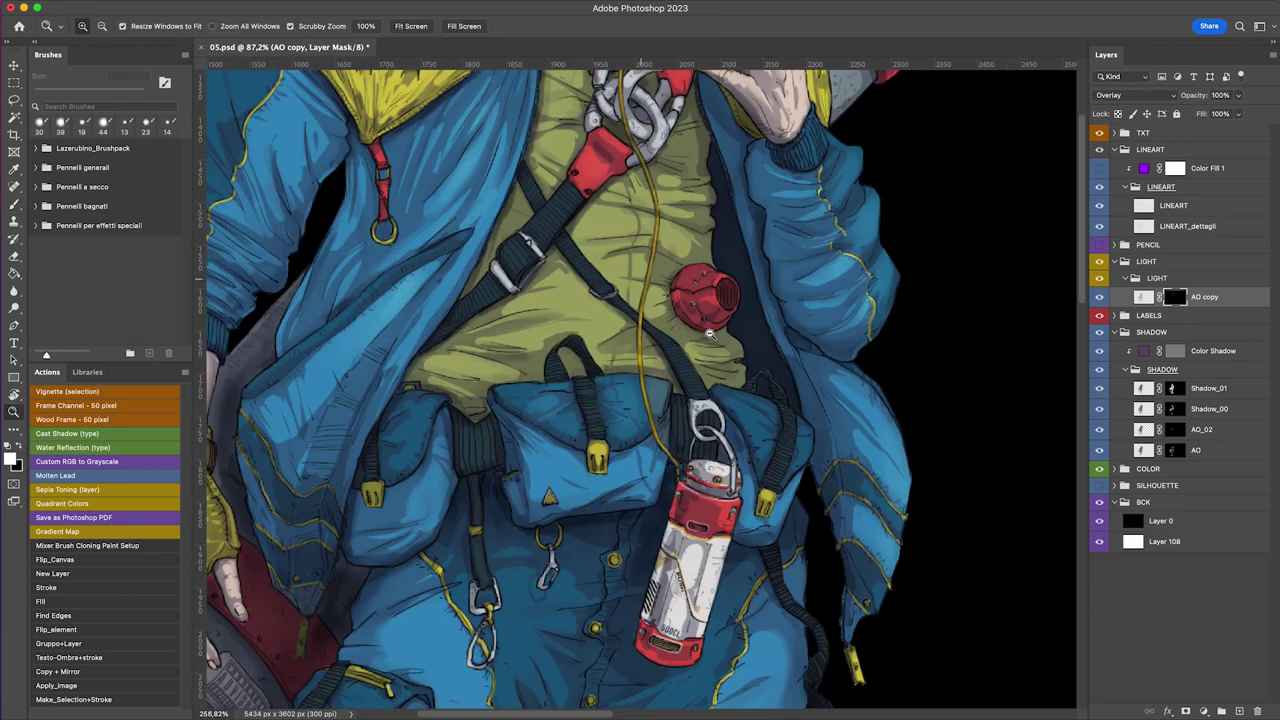
# Step: Refine the AO copy highlights on the torso with a 9 px brush and on the trousers with a 23 px brush
pyautogui.click(1115, 468)
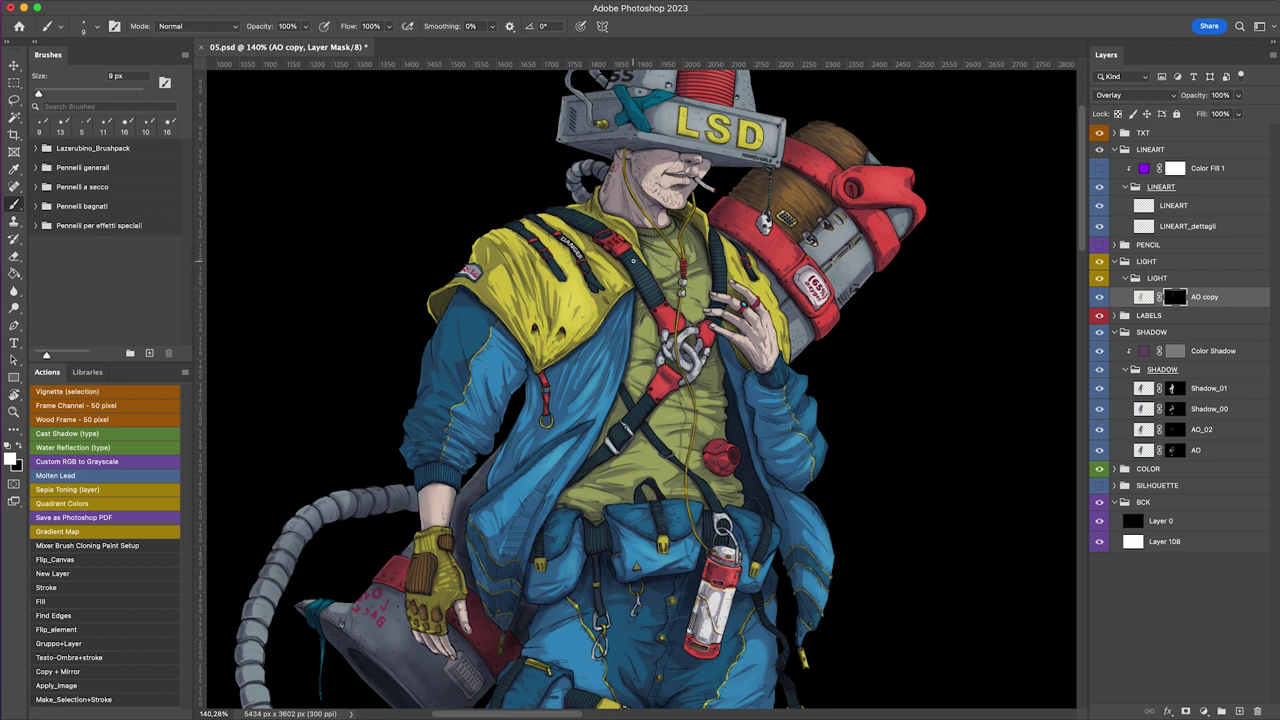
pyautogui.scroll(-5, 551, 241)
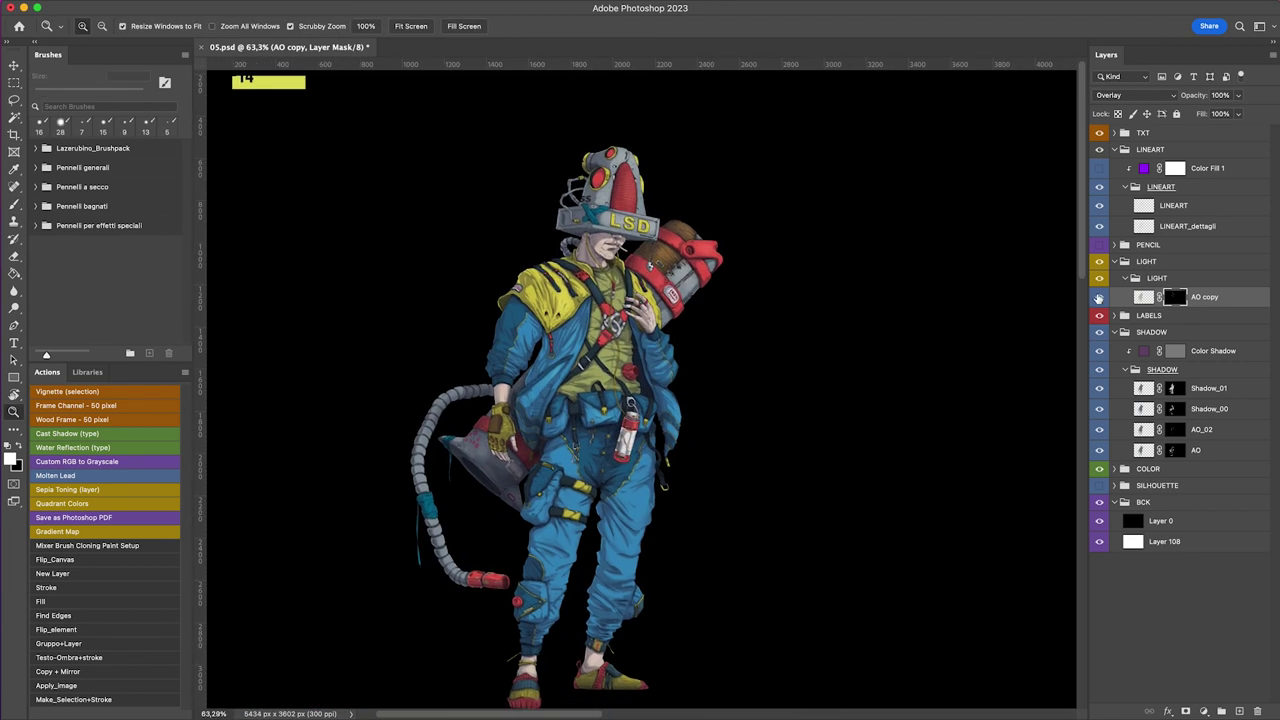
pyautogui.scroll(4, 551, 241)
pyautogui.scroll(-3, 503, 395)
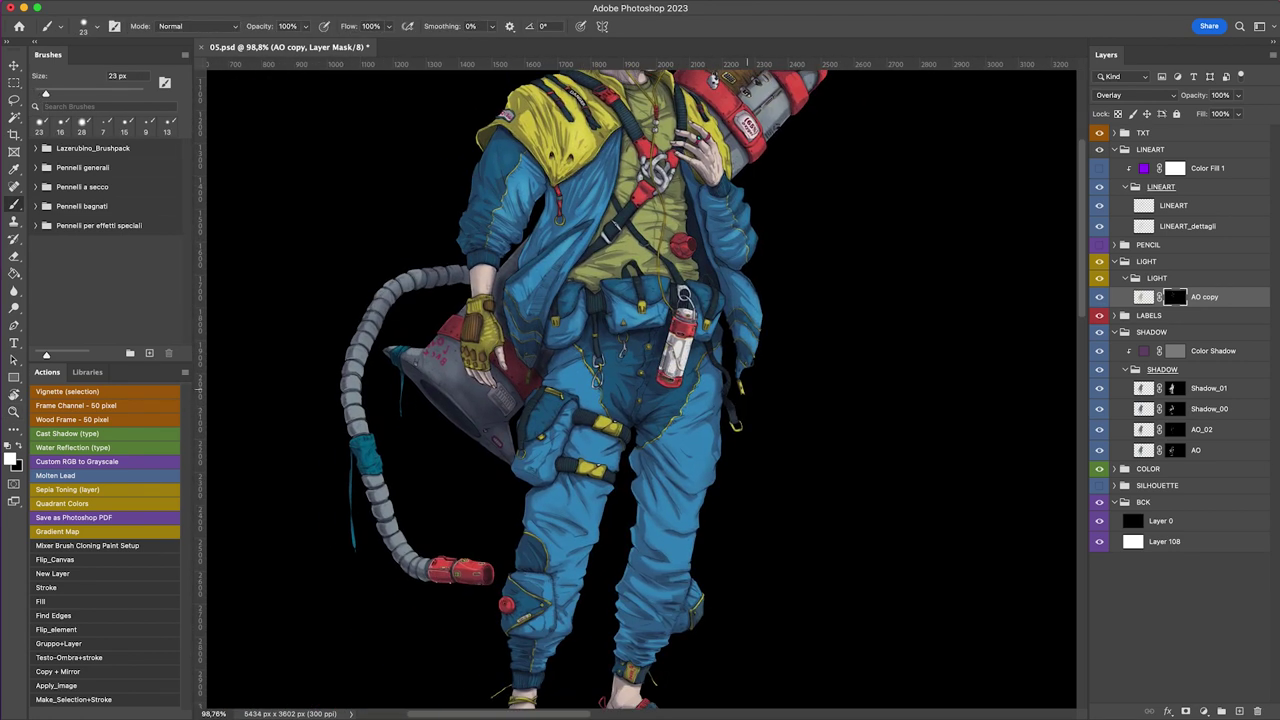
pyautogui.scroll(5, 640, 340)
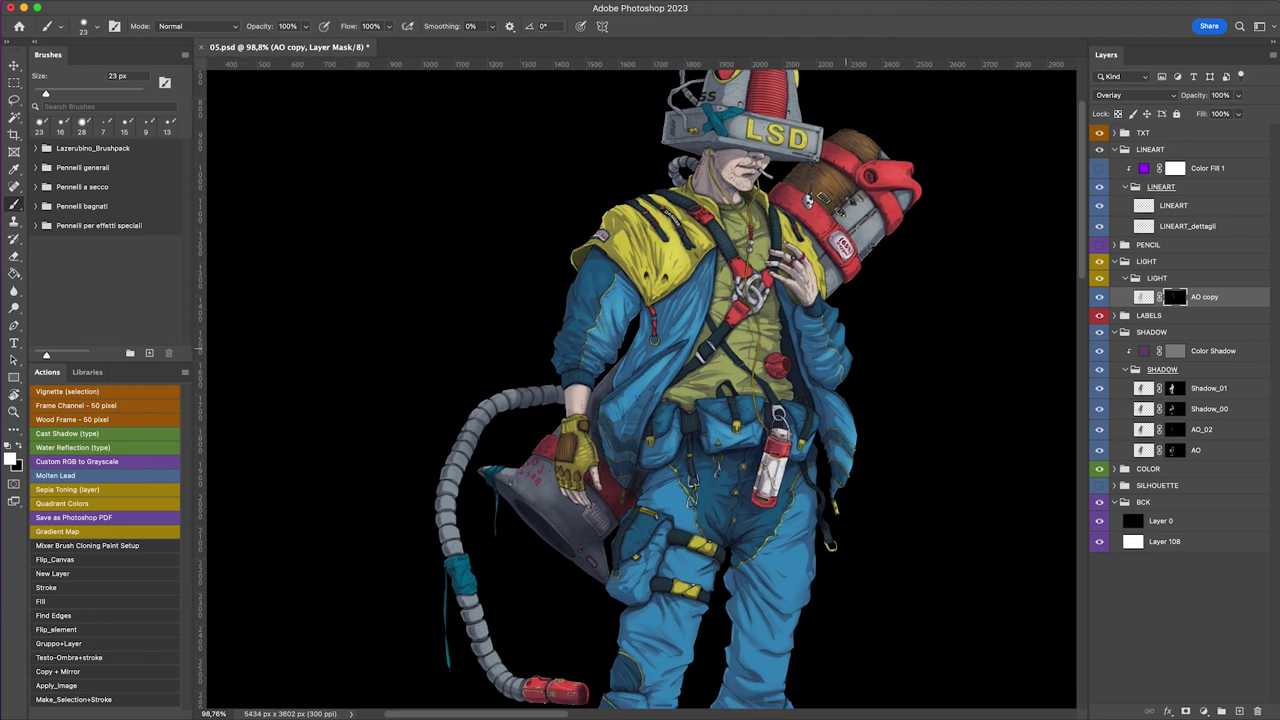
# Step: Preview the artwork in greyscale and paint light on the face, jacket and hand with an 18 to 20 px brush
pyautogui.hotkey('ctrl', 'y')
pyautogui.scroll(-3, 640, 380)
pyautogui.press('[')
pyautogui.press('[')
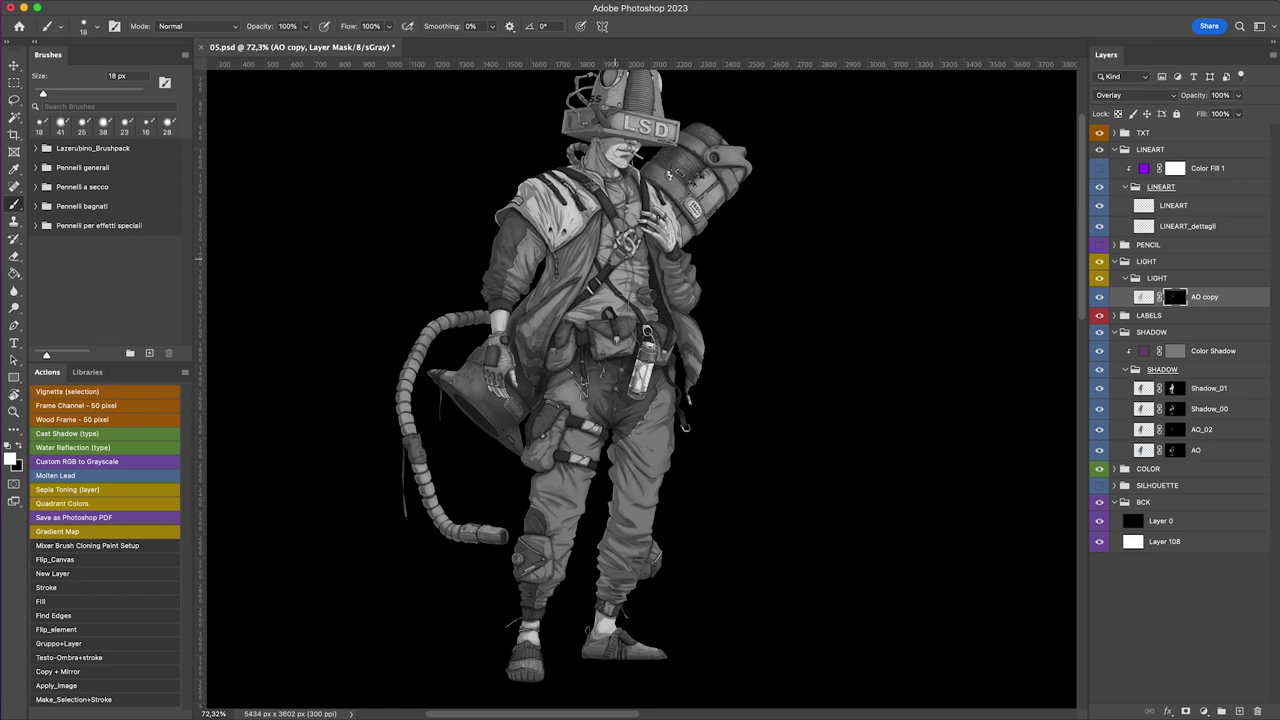
pyautogui.press(']')
pyautogui.scroll(2, 614, 258)
pyautogui.scroll(2, 614, 258)
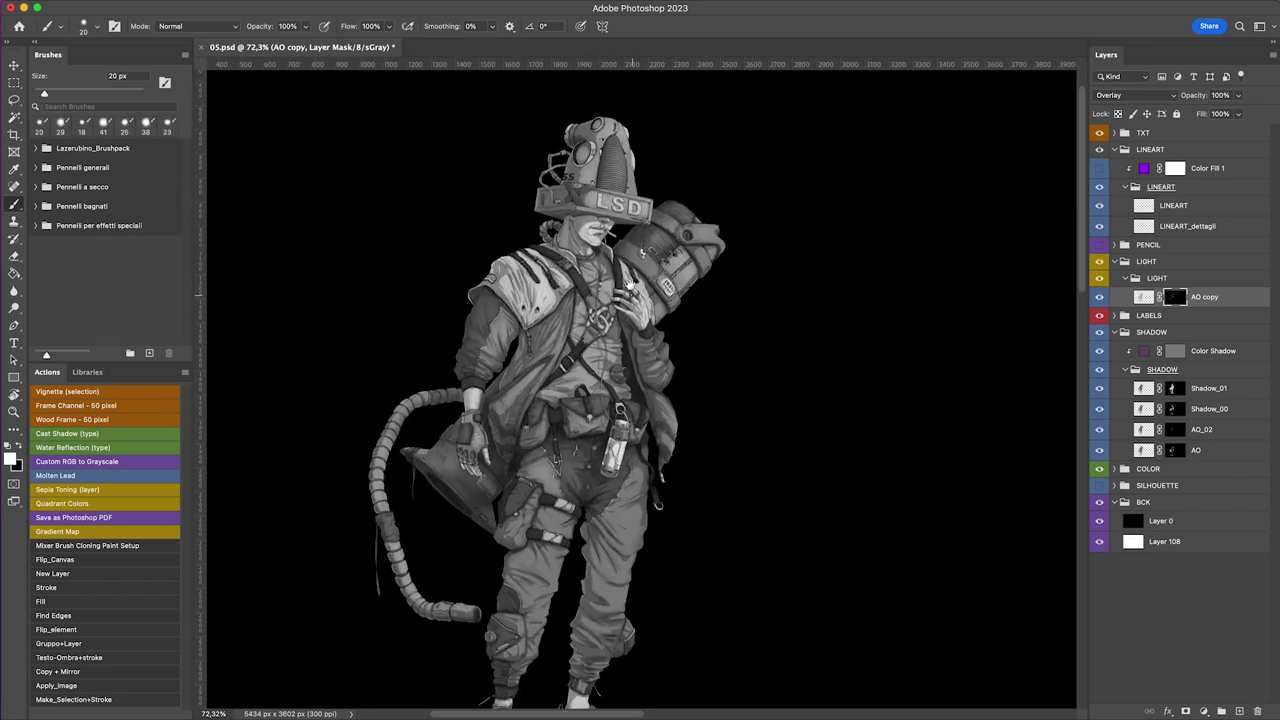
# Step: Enlarge the brush to 32 px and paint light on the trouser folds and lower legs while checking values in greyscale
pyautogui.scroll(-3, 449, 302)
pyautogui.scroll(-2, 445, 326)
pyautogui.press(']')
pyautogui.press(']')
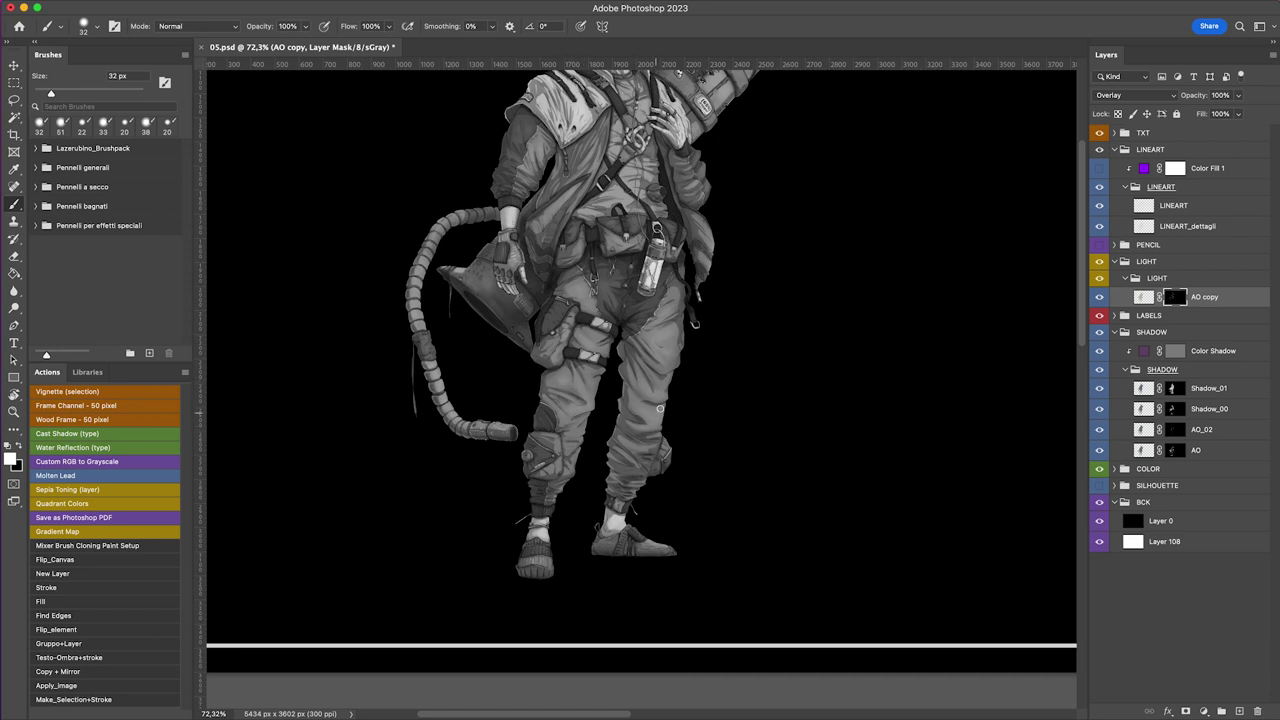
pyautogui.scroll(-3, 721, 660)
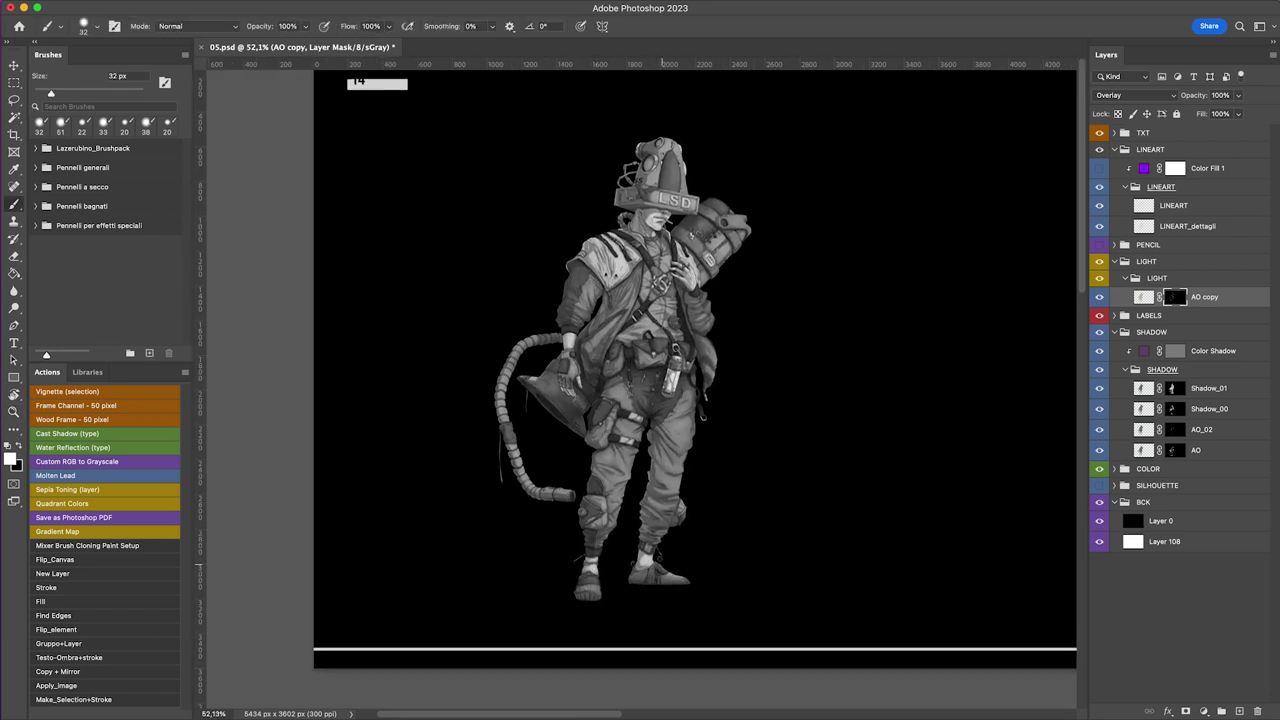
pyautogui.scroll(1, 585, 270)
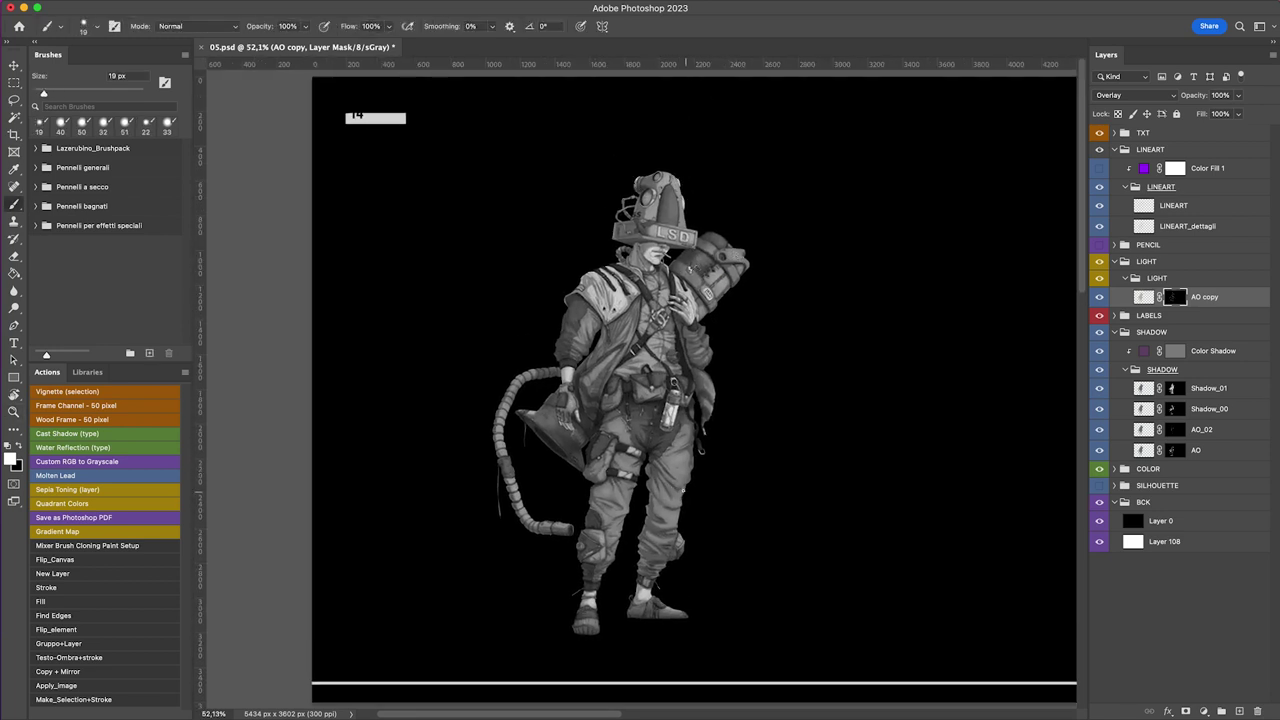
# Step: Return to the colour preview and add smaller highlights on the AO copy mask with a 12 px brush
pyautogui.hotkey('ctrl', 'y')
pyautogui.scroll(2, 375, 340)
pyautogui.press('[')
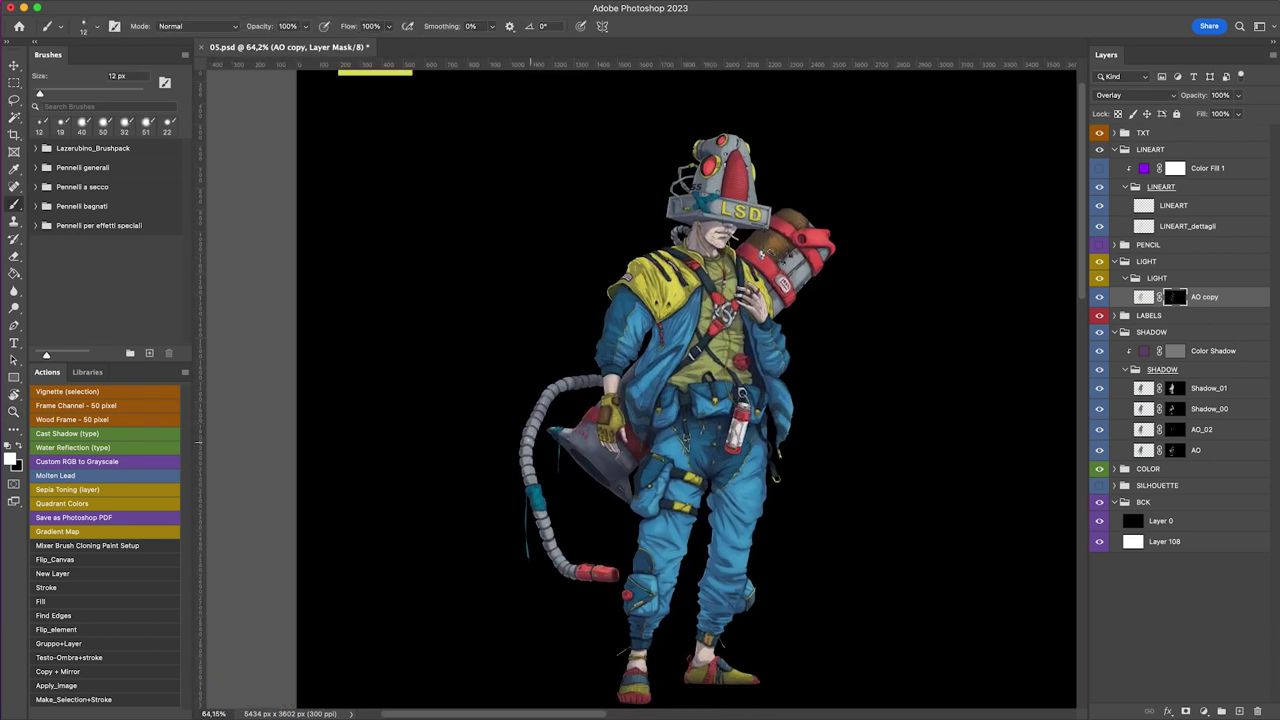
pyautogui.scroll(-2, 685, 390)
pyautogui.press(']')
pyautogui.press(']')
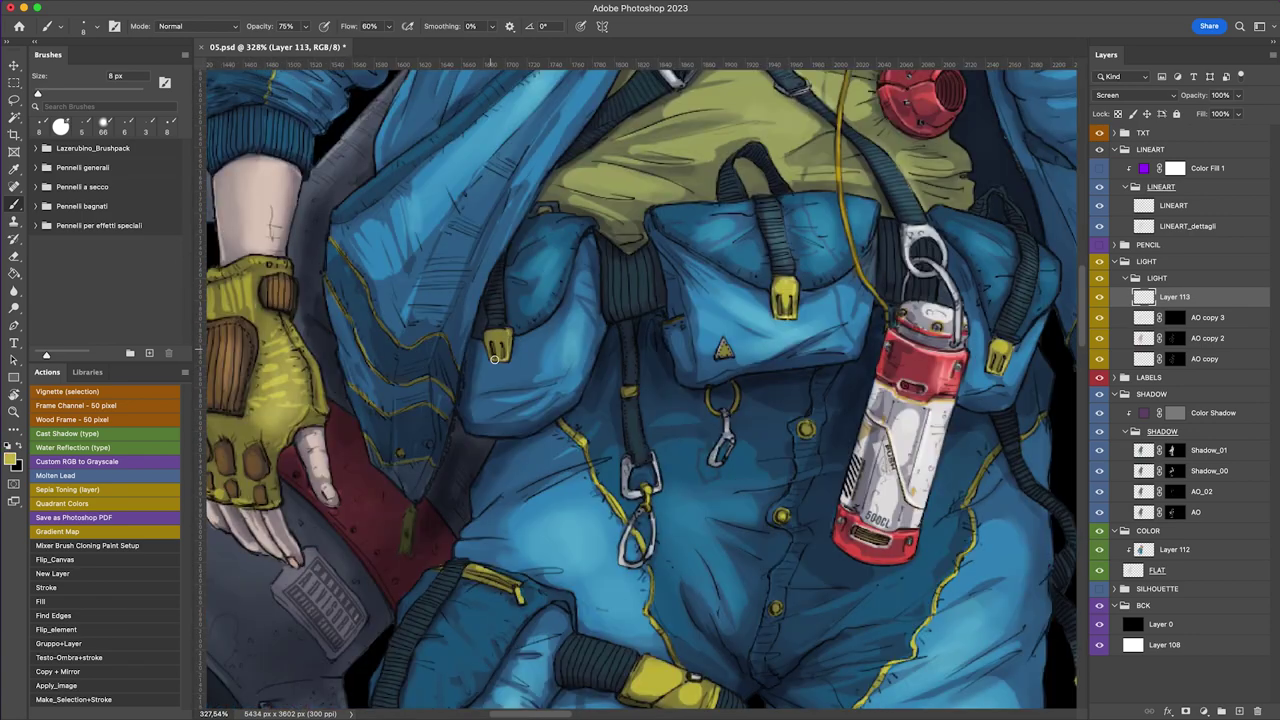
# Step: Paint local-colour highlights on the Screen layer over the buckles, trouser seams and shoes with an 8 px brush at 75% opacity
pyautogui.scroll(-6, 494, 358)
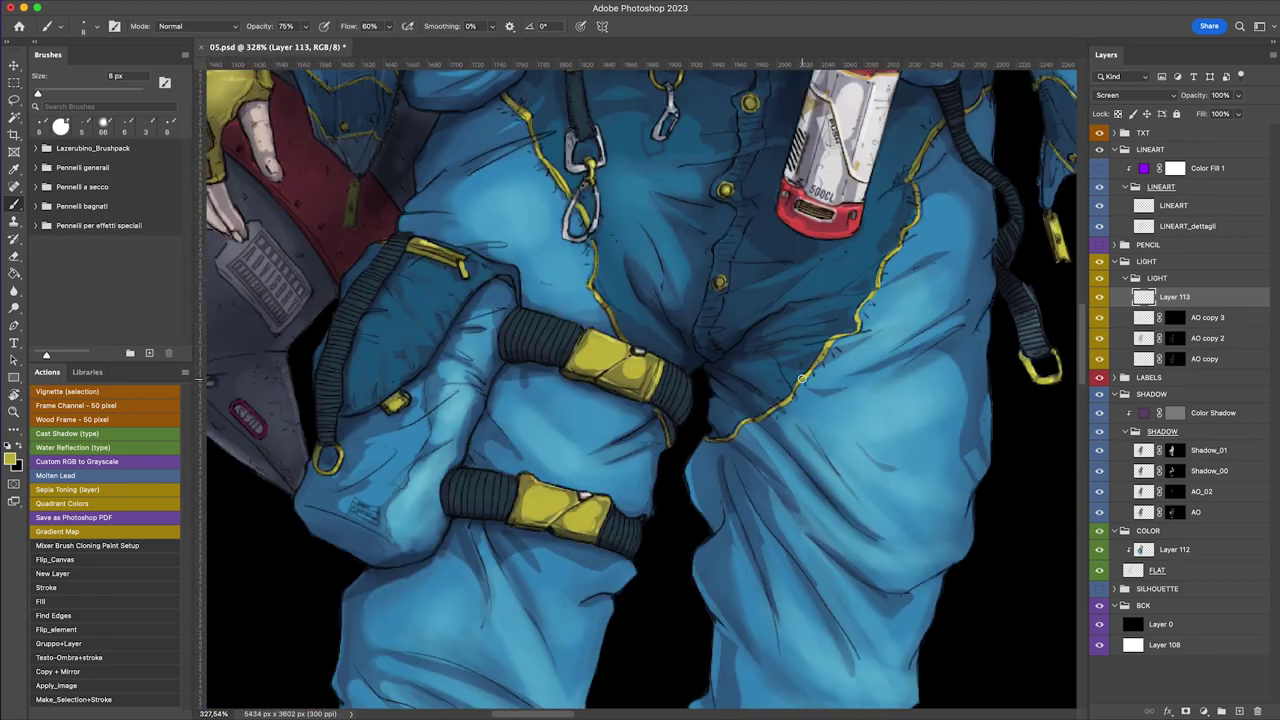
pyautogui.scroll(-3, 802, 378)
pyautogui.scroll(-10, 802, 378)
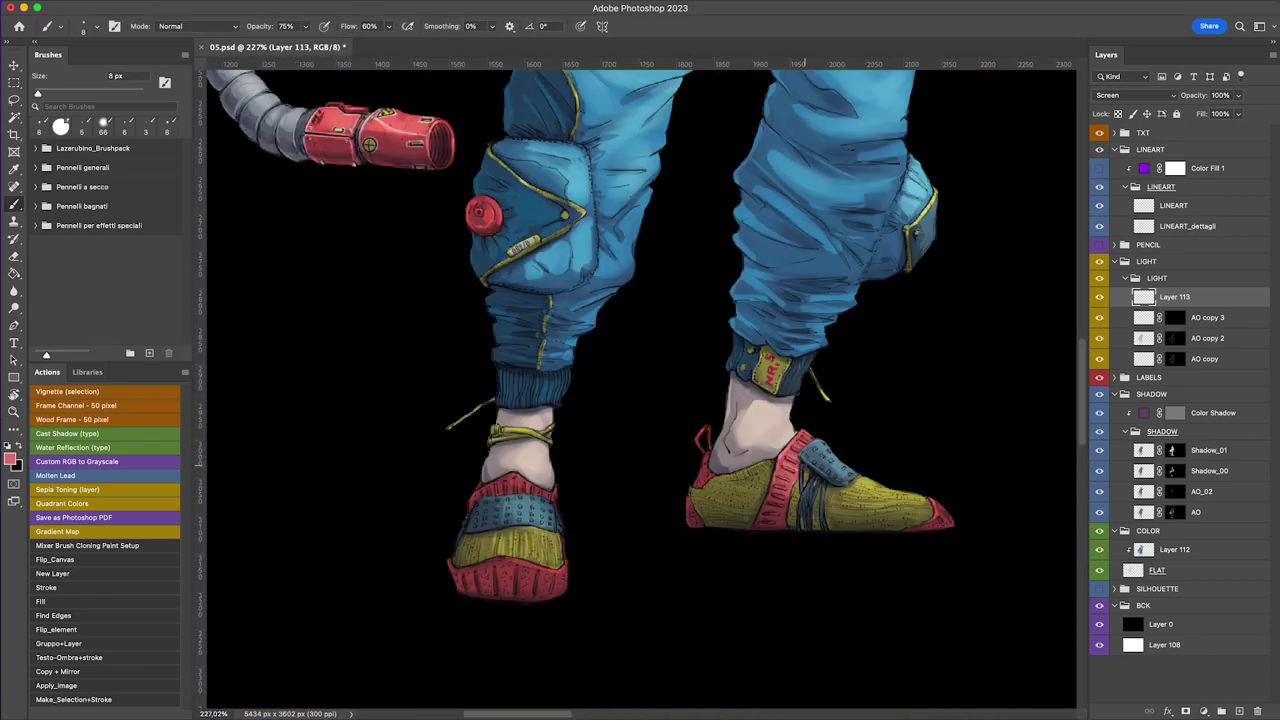
pyautogui.hscroll(-5, 605, 446)
pyautogui.scroll(-2, 605, 446)
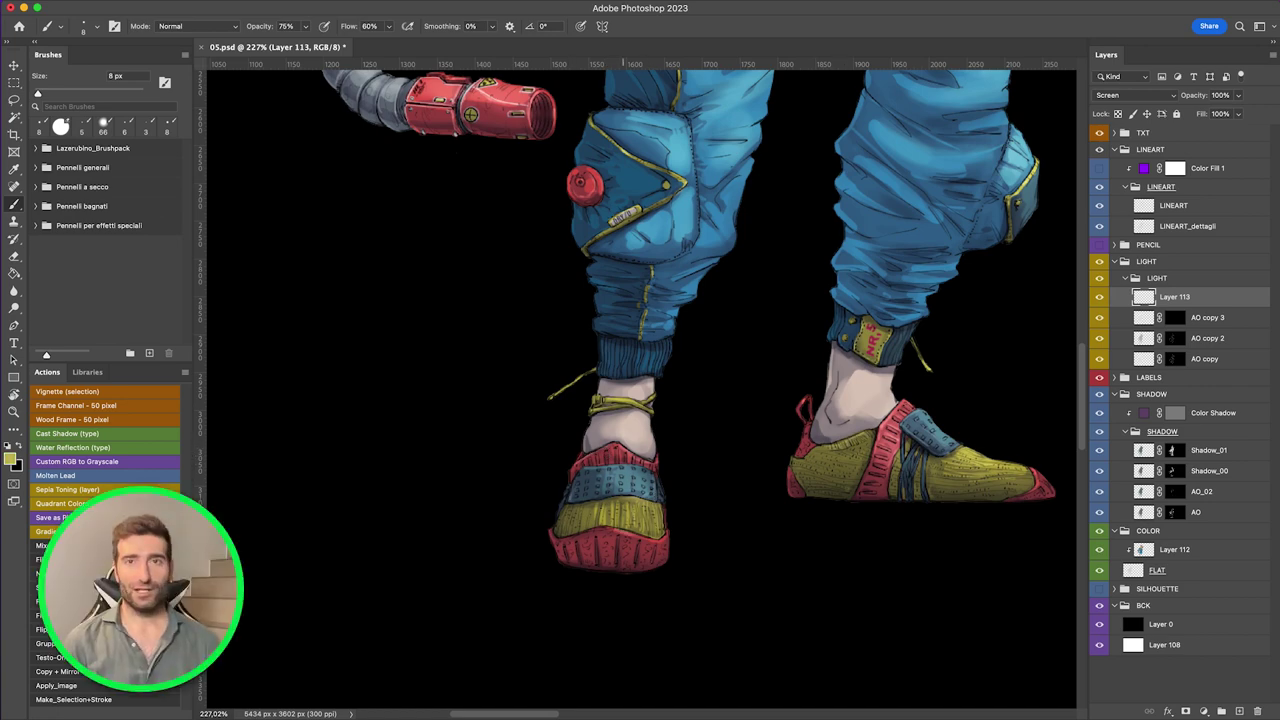
pyautogui.scroll(-2, 822, 428)
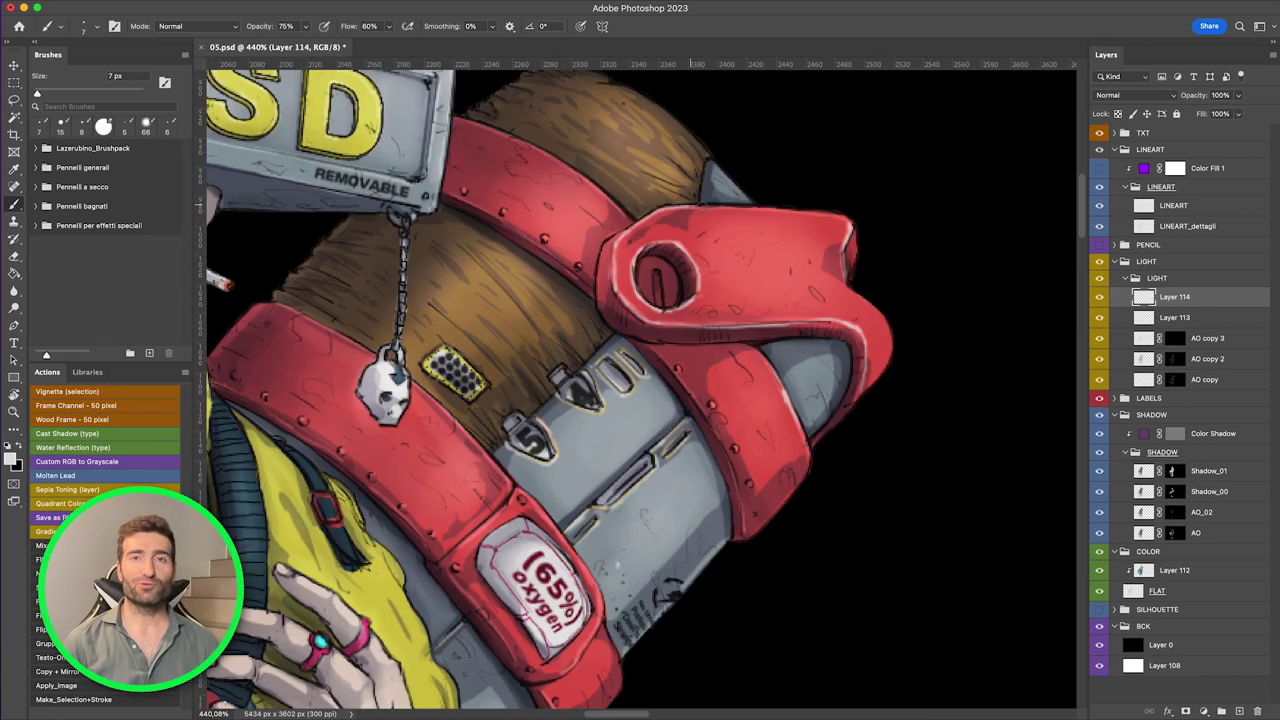
# Step: Paint pale edge highlights on Layer 114 along the backpack's bands and clasps and the helmet with a 7 px brush
pyautogui.scroll(-2, 797, 323)
pyautogui.hscroll(-1, 797, 323)
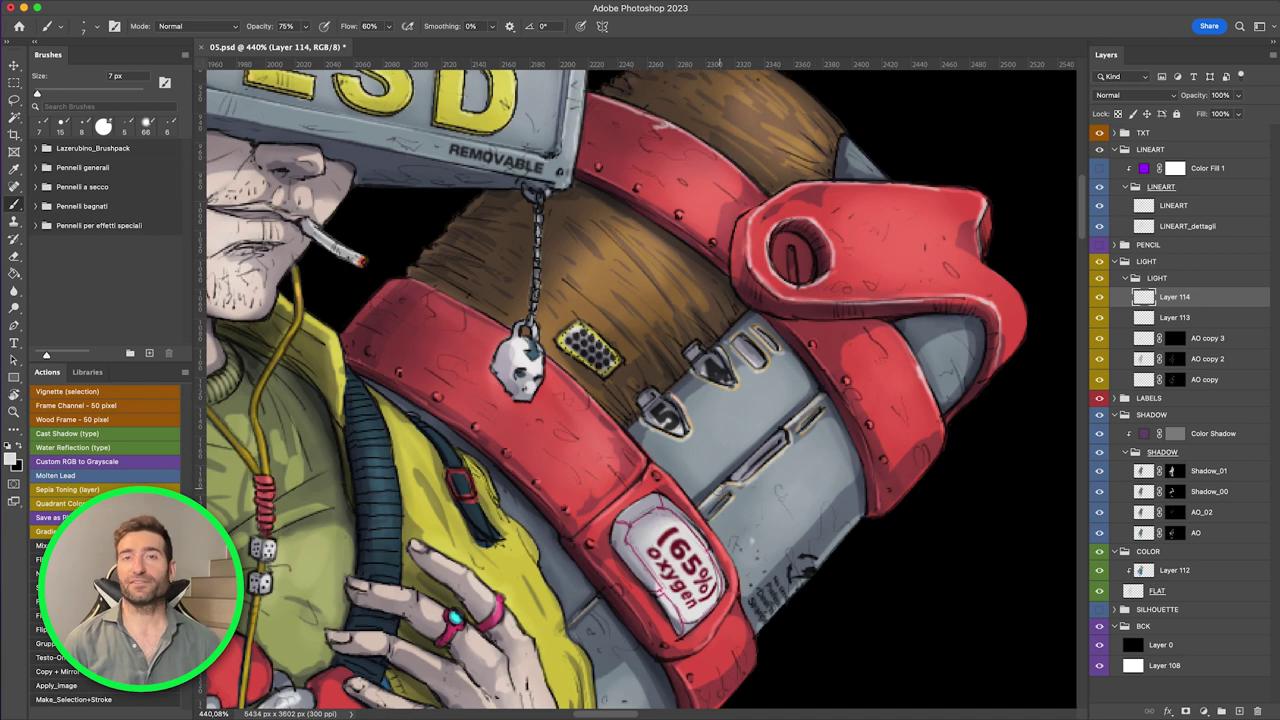
pyautogui.scroll(-5, 723, 343)
pyautogui.scroll(3, 723, 343)
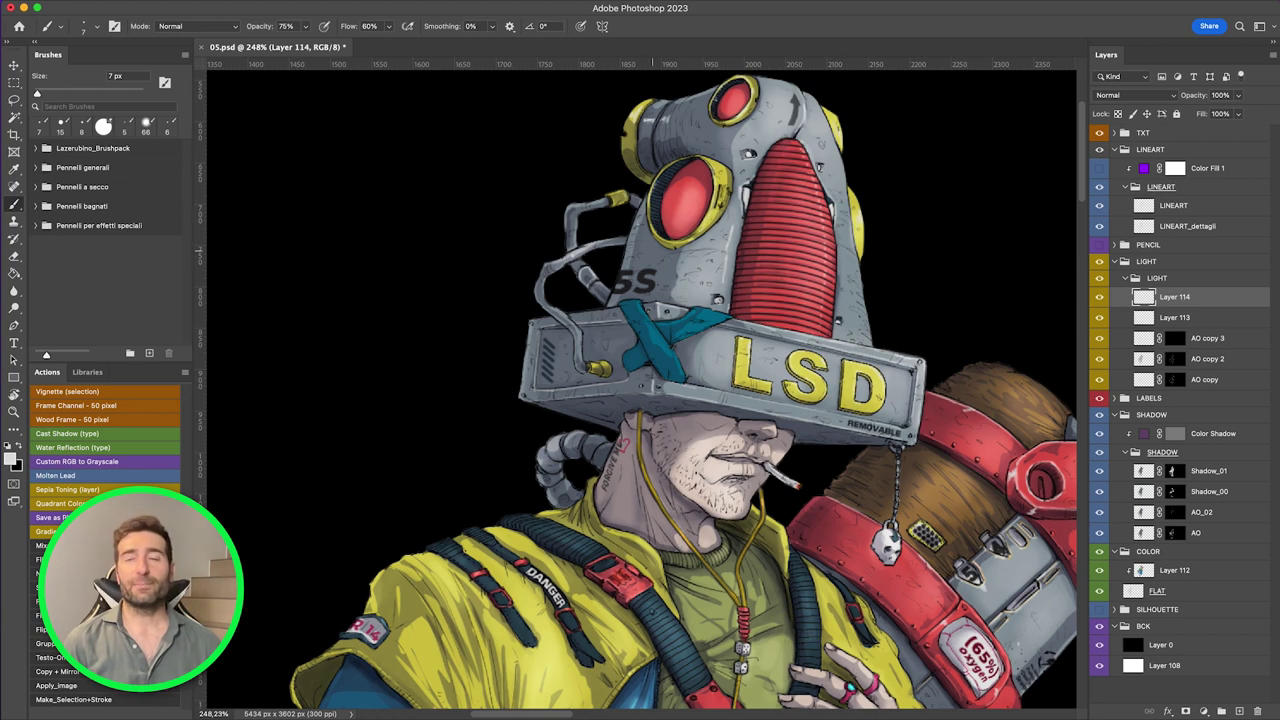
# Step: Continue the 7 px edge highlights on the jacket's shoulder, chest straps, chain and raised hand
pyautogui.scroll(-5, 840, 248)
pyautogui.scroll(-1, 840, 248)
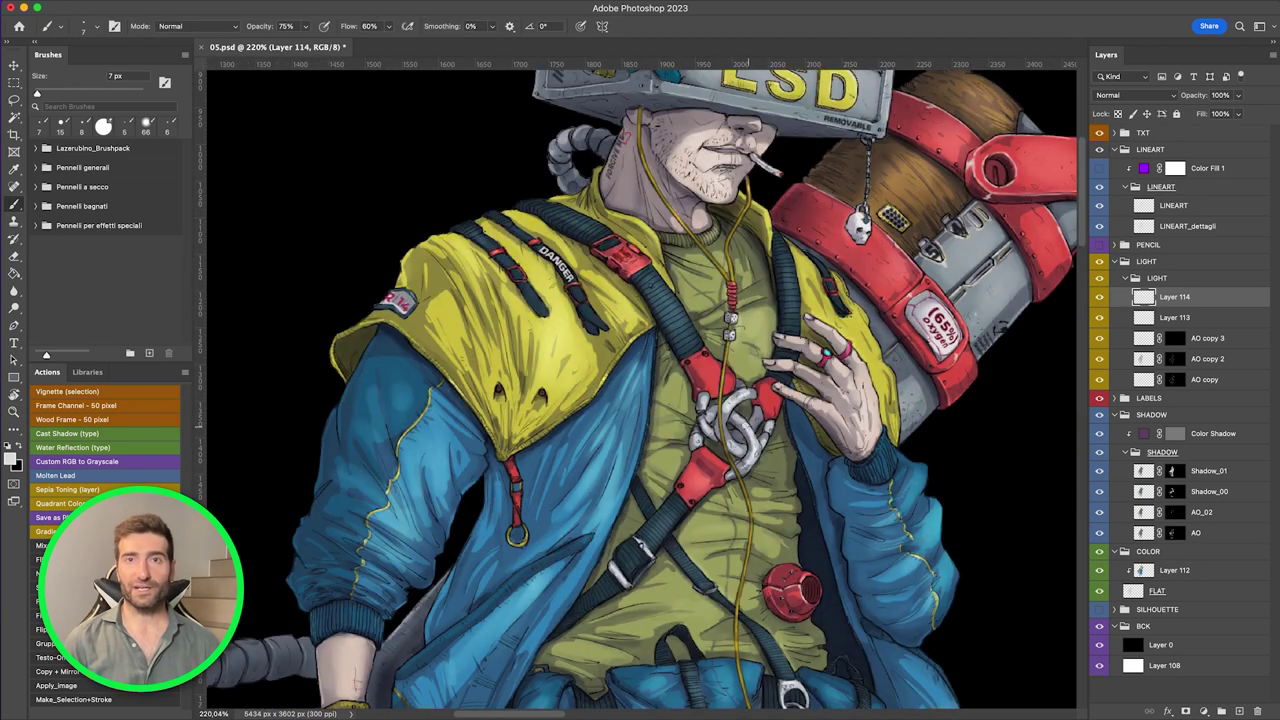
pyautogui.hscroll(5, 759, 368)
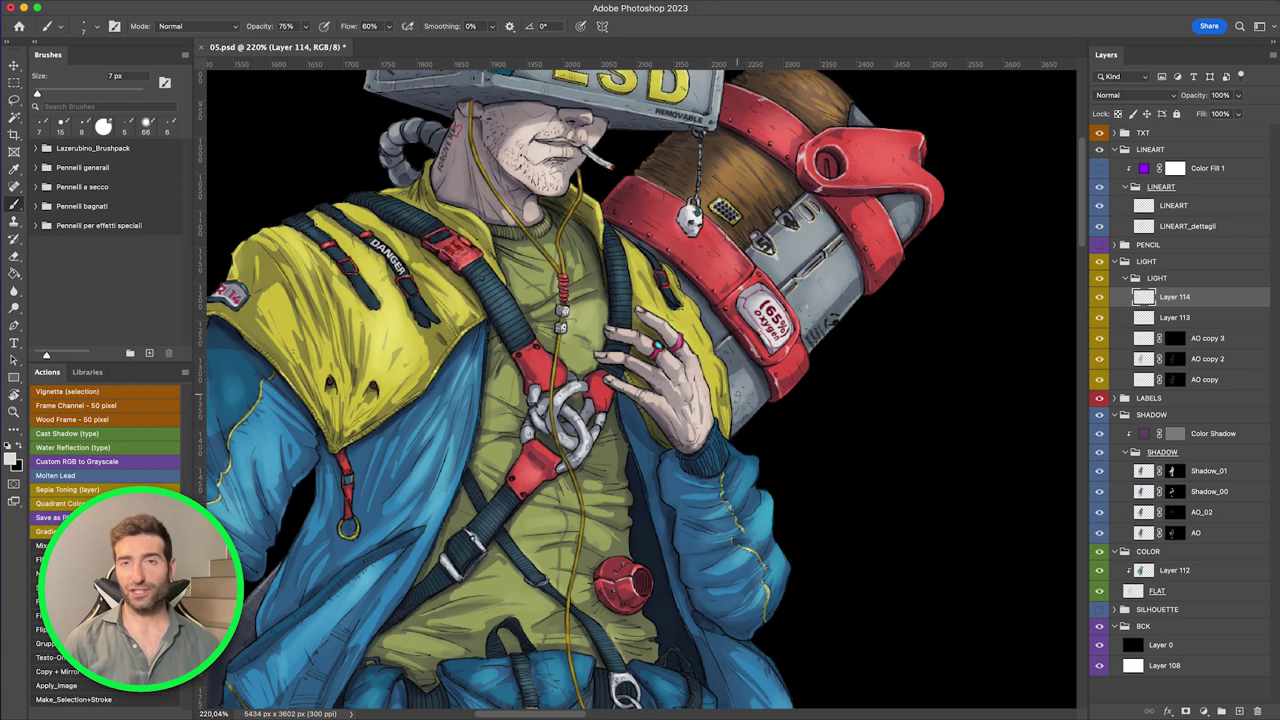
pyautogui.scroll(-5, 688, 341)
pyautogui.scroll(5, 688, 341)
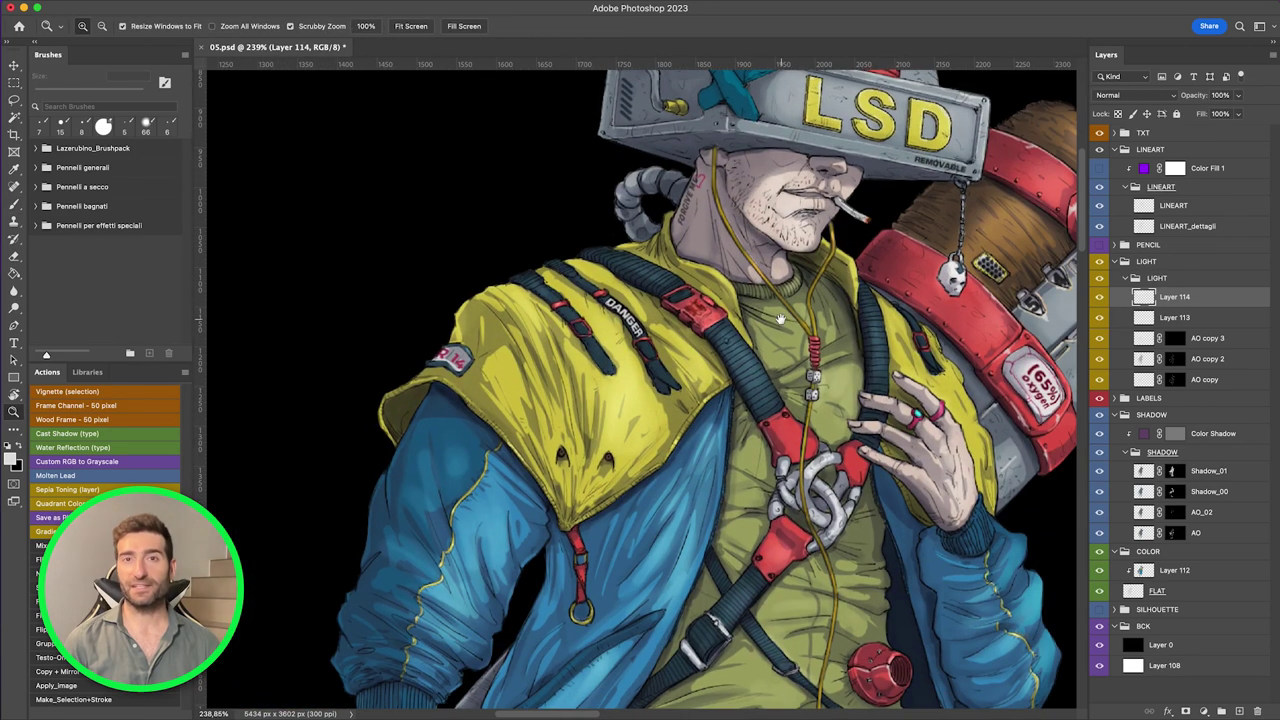
# Step: Add fine edge highlights to the belt pouches, carabiners, hanging canister and thigh straps on Layer 114
pyautogui.moveTo(720, 423); pyautogui.dragTo(688, 341)
pyautogui.scroll(-10, 688, 341)
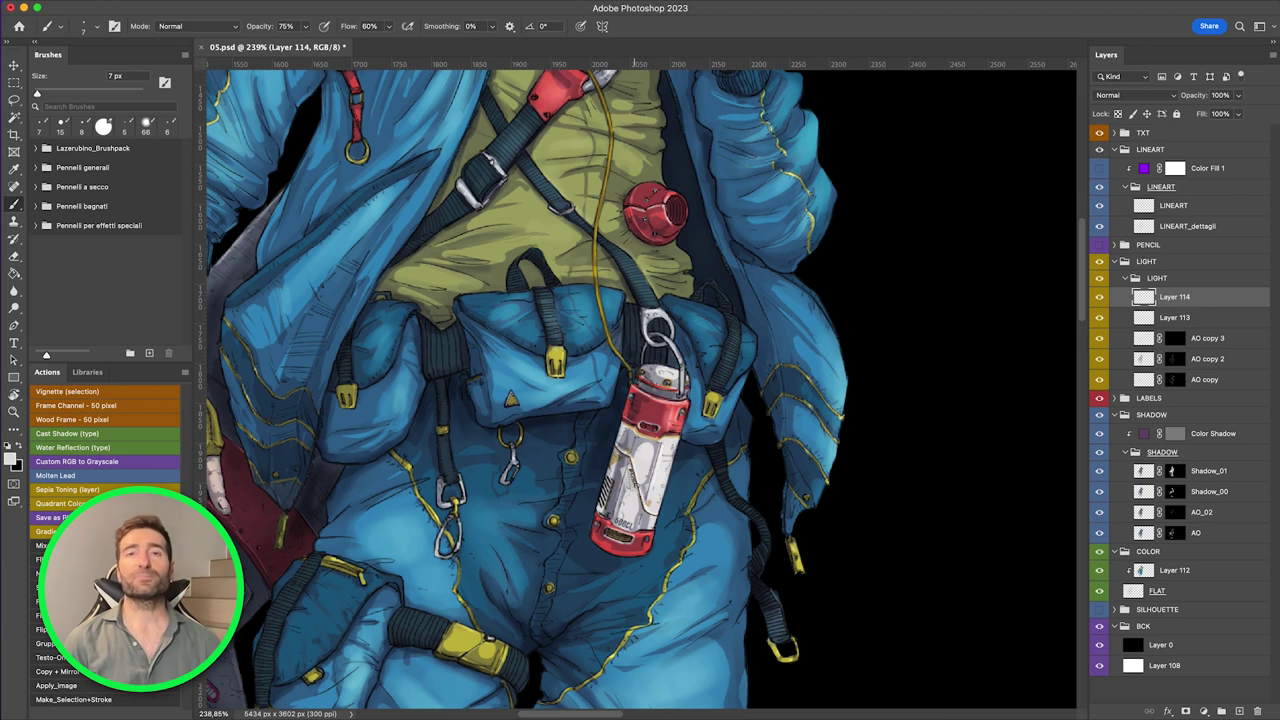
pyautogui.scroll(-4, 667, 495)
pyautogui.hscroll(-5, 667, 495)
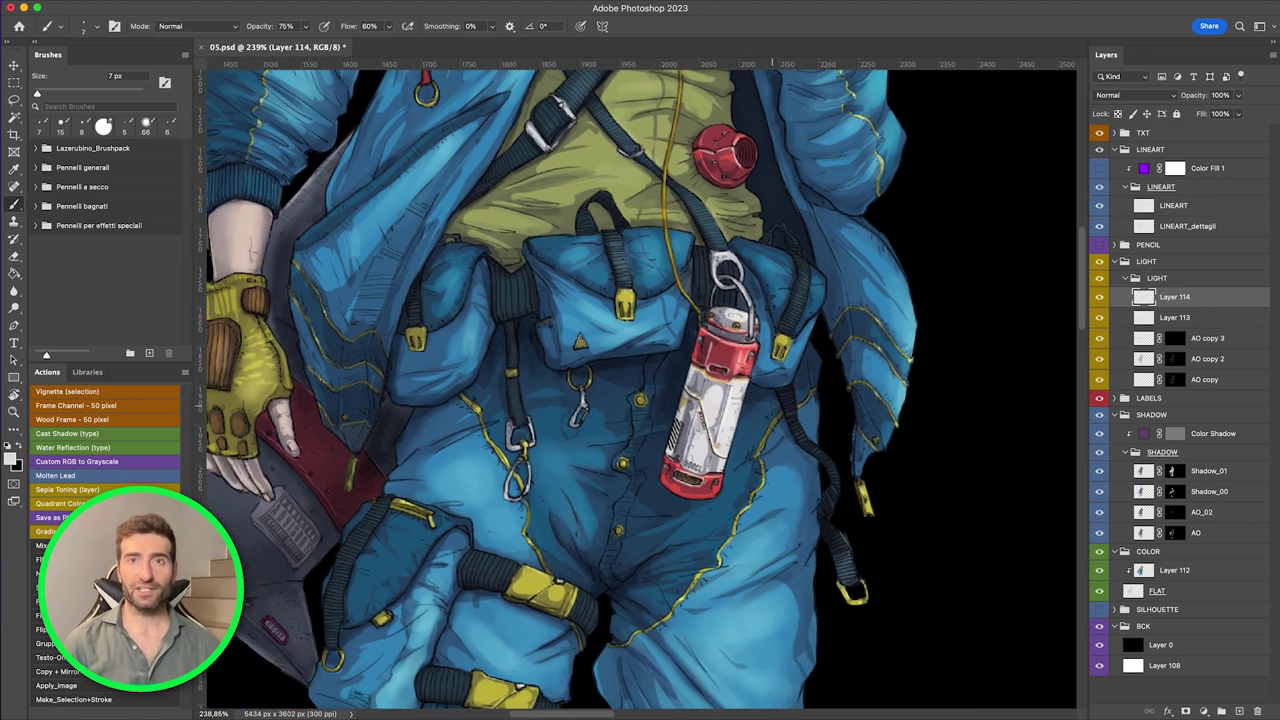
pyautogui.scroll(-2, 686, 491)
pyautogui.hscroll(-6, 600, 420)
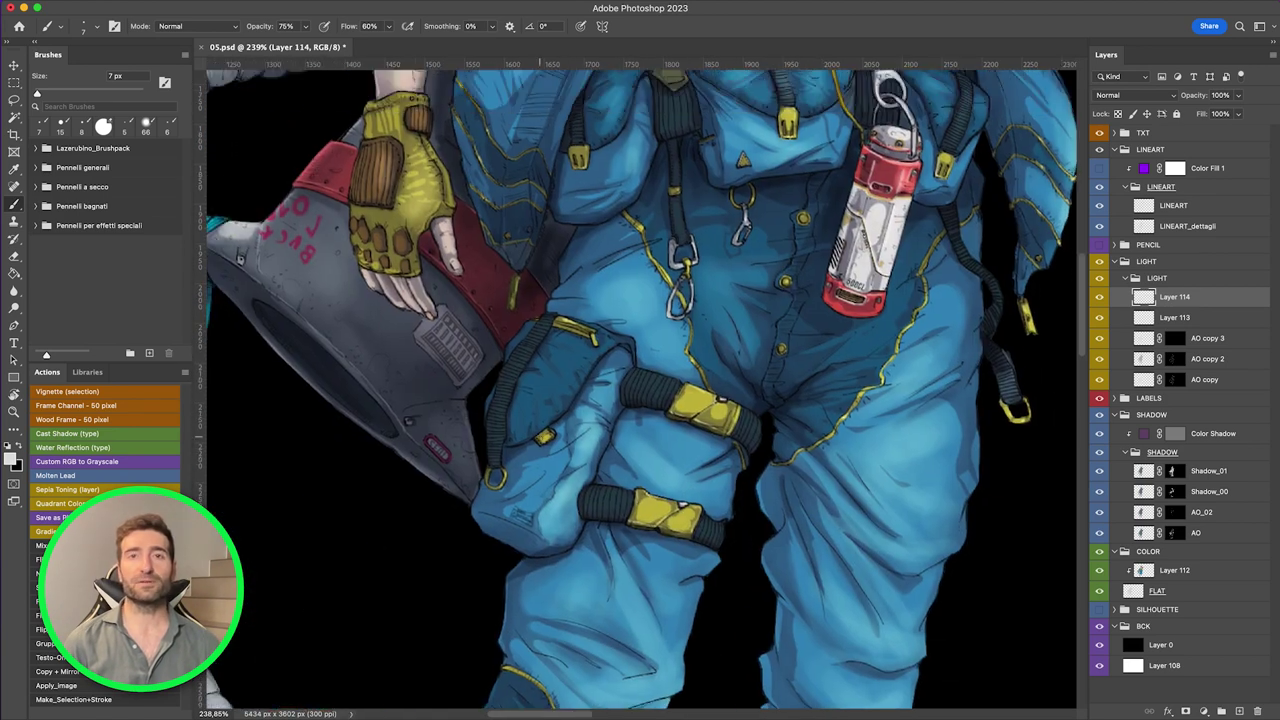
# Step: Finish the fine edge highlights on the grey cone, its red band and the hose, and view the whole illustration
pyautogui.scroll(3, 496, 347)
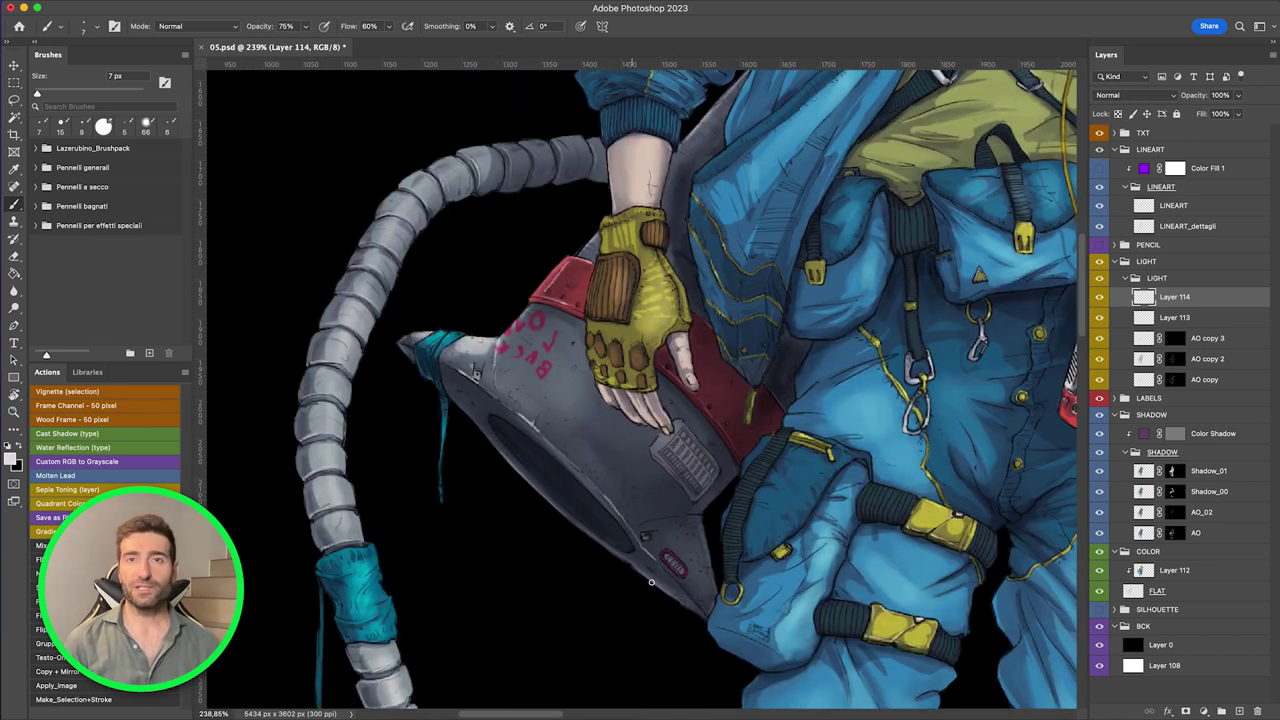
pyautogui.scroll(3, 651, 582)
pyautogui.hscroll(-3, 651, 582)
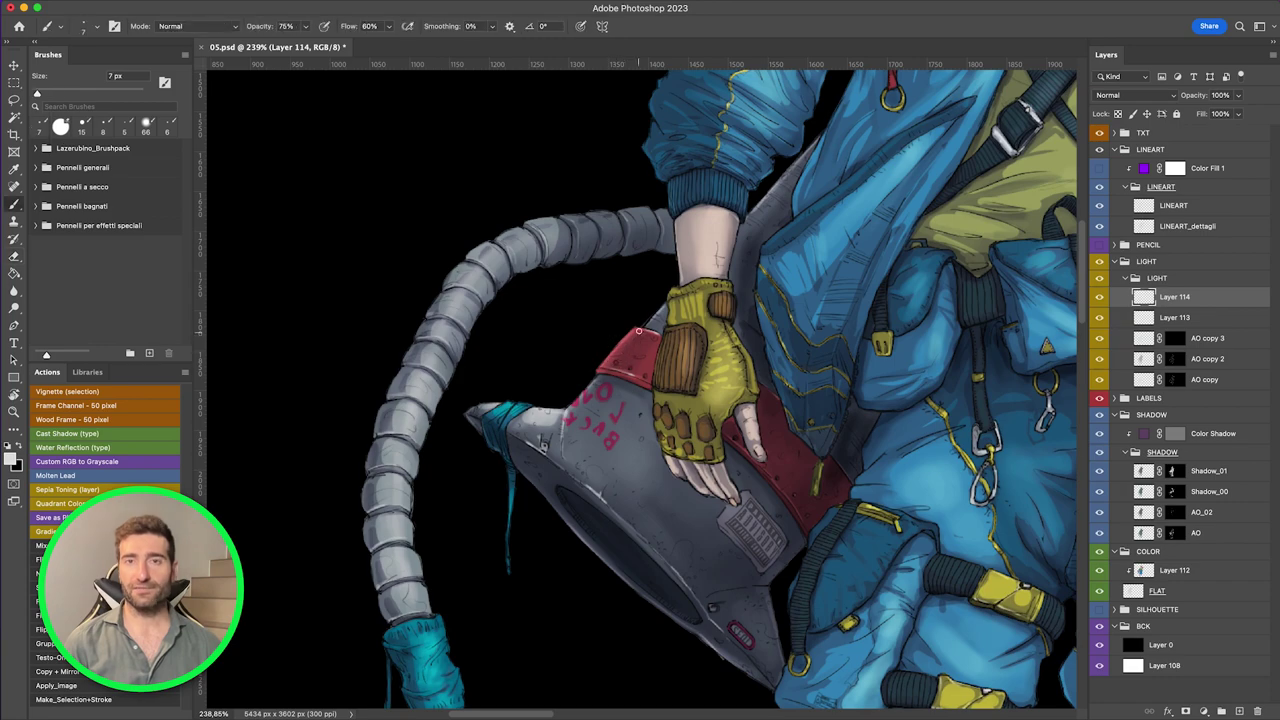
pyautogui.press('super+0')
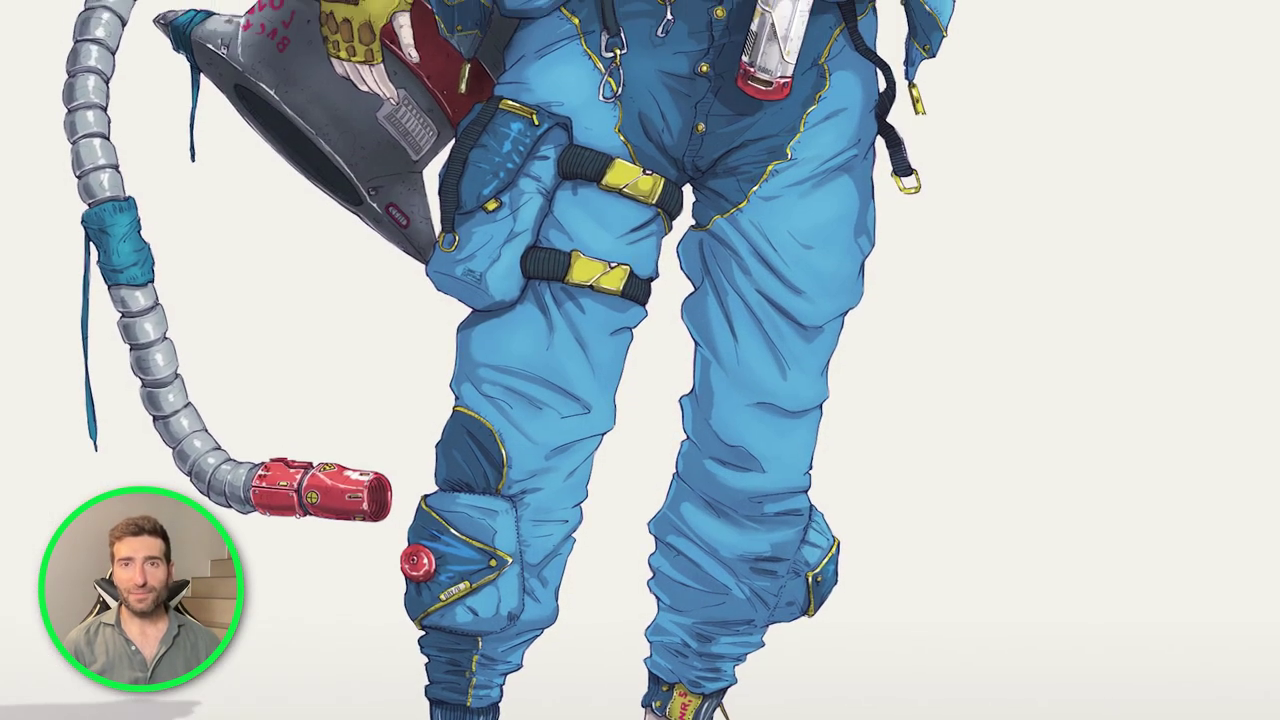